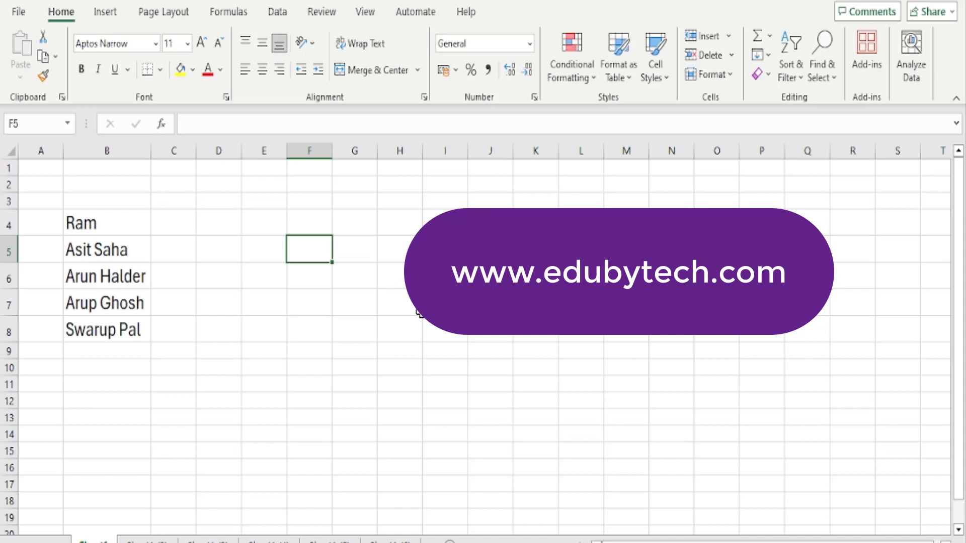
pyautogui.write('www.')
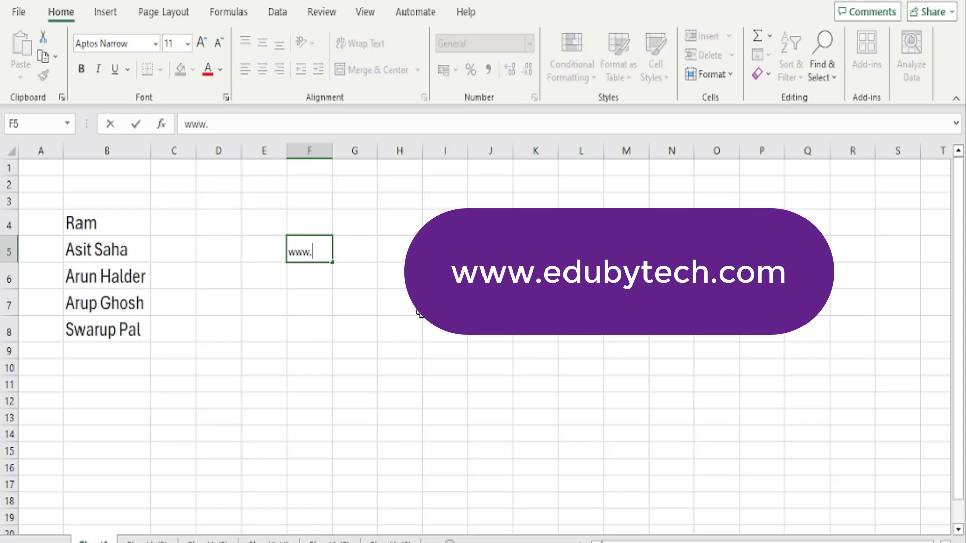
pyautogui.write('edutech.com')
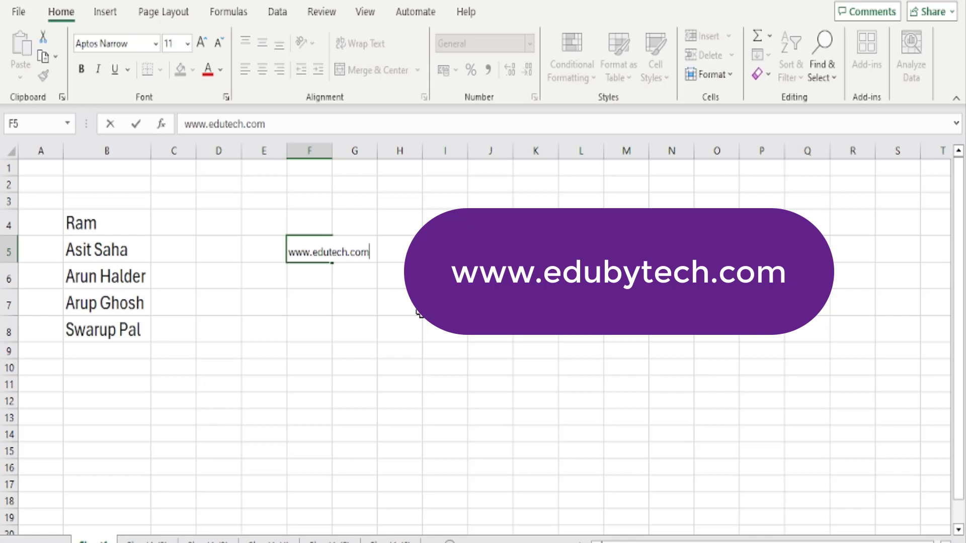
pyautogui.press('Return')
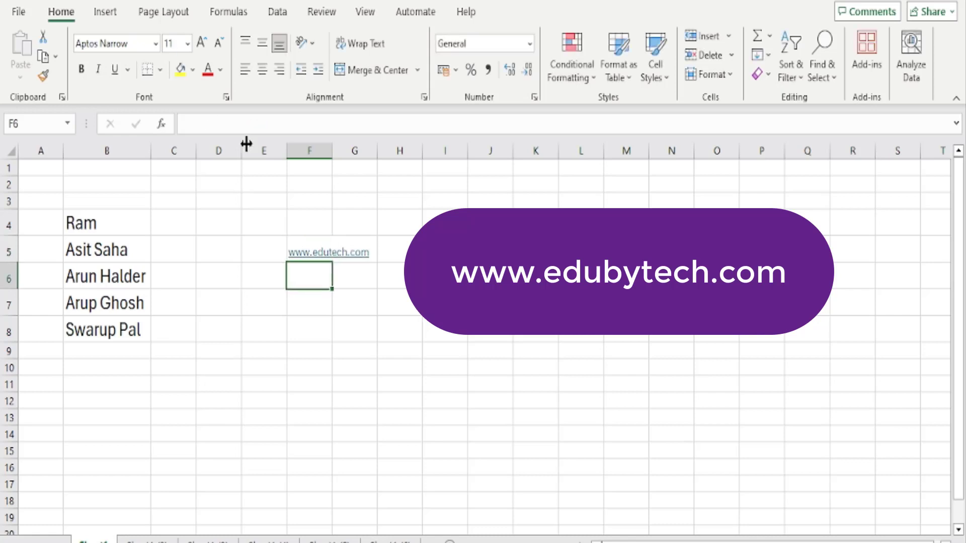
pyautogui.doubleClick(331, 150)
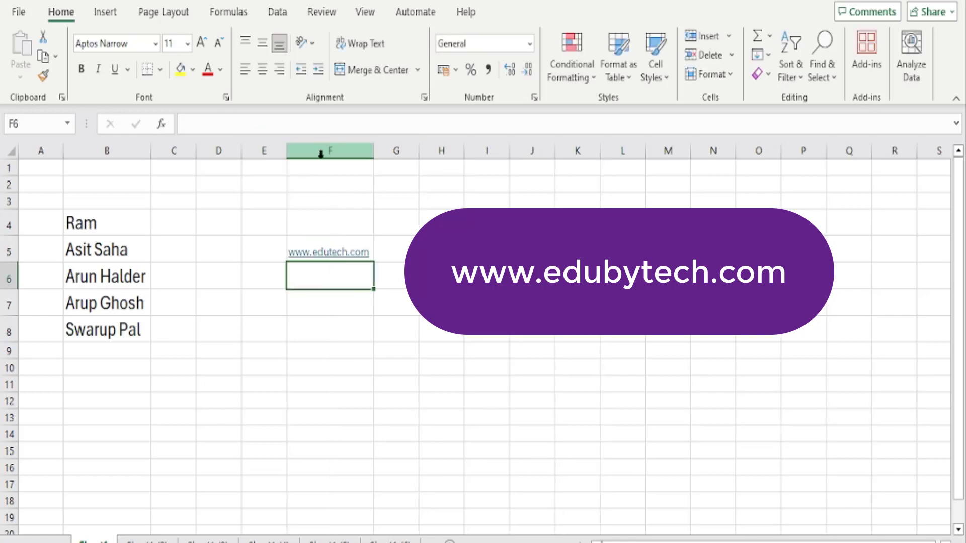
# - Set the font size of the web address in F5 to 48
pyautogui.click(333, 223)
pyautogui.press('Down')
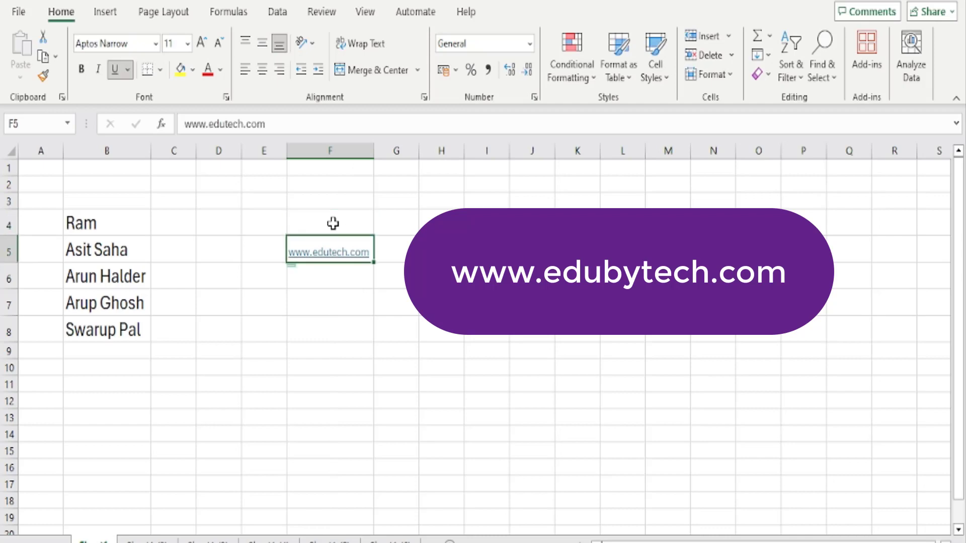
pyautogui.click(187, 47)
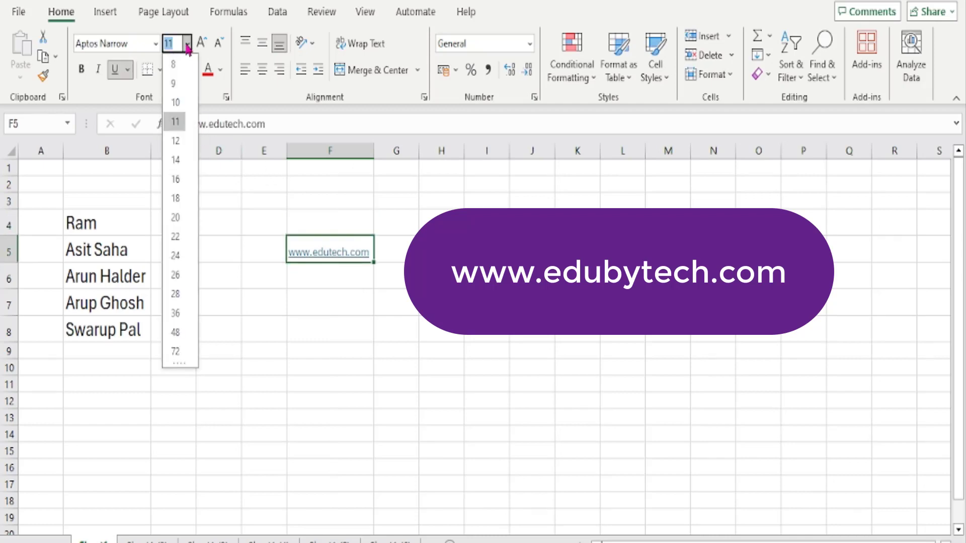
pyautogui.click(176, 334)
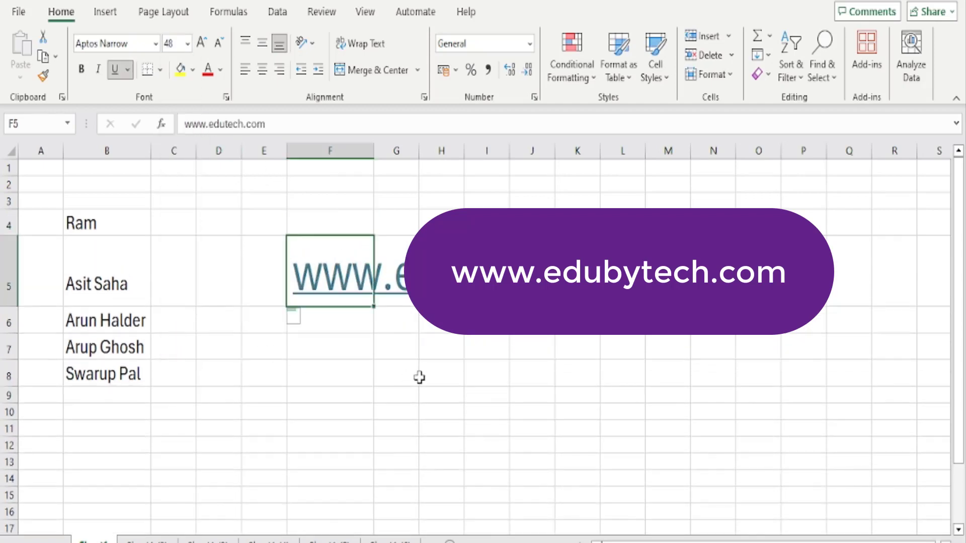
# - Insert three blank columns at column E, ahead of the web address
pyautogui.click(272, 151)
pyautogui.hotkey('ctrl', 'shift', '+')
pyautogui.hotkey('ctrl', 'shift', '+')
pyautogui.hotkey('ctrl', 'shift', '+')
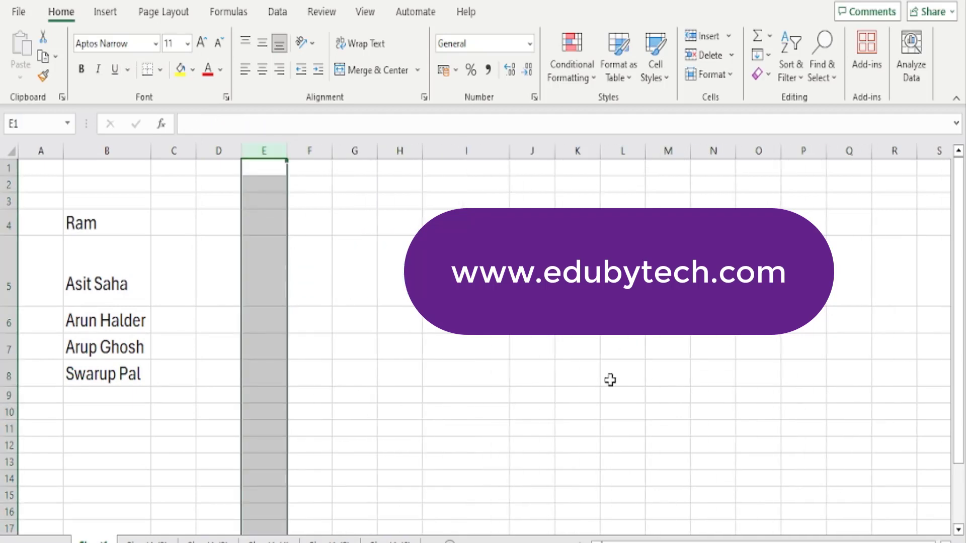
pyautogui.click(595, 352)
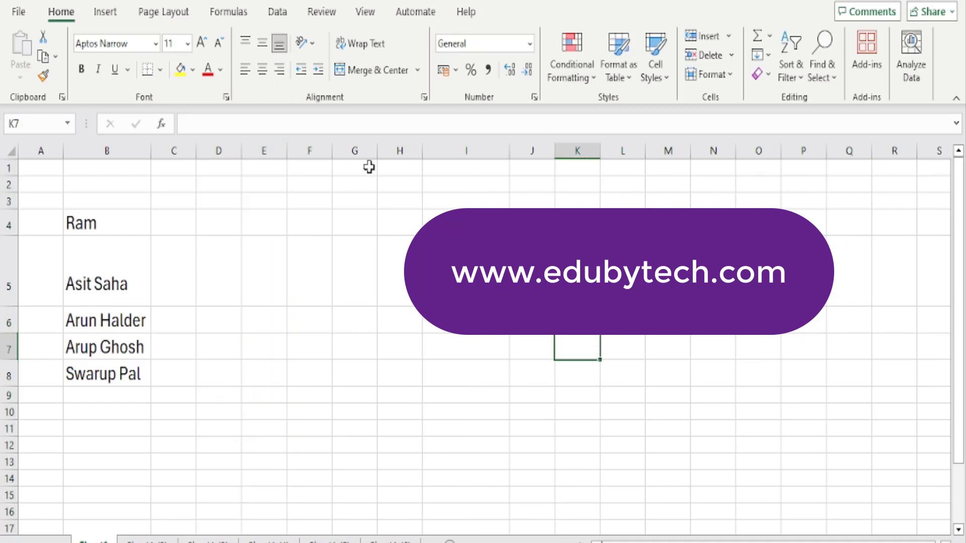
pyautogui.click(397, 263)
pyautogui.press('Right')
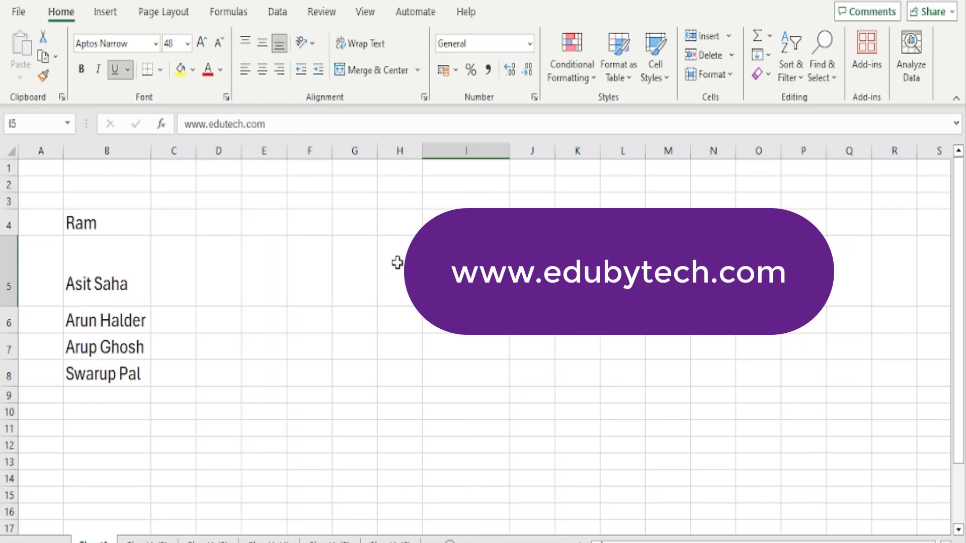
pyautogui.click(225, 124)
pyautogui.write('by')
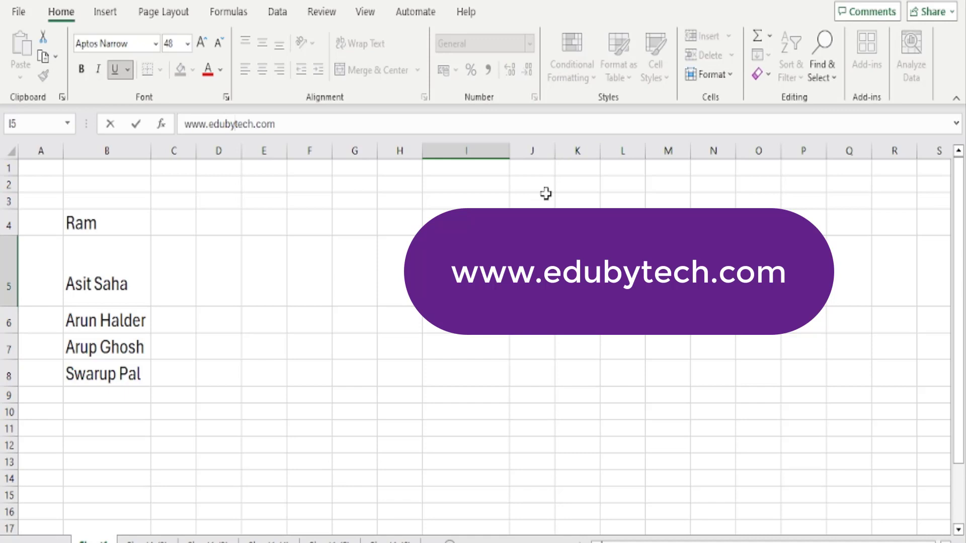
pyautogui.press('Return')
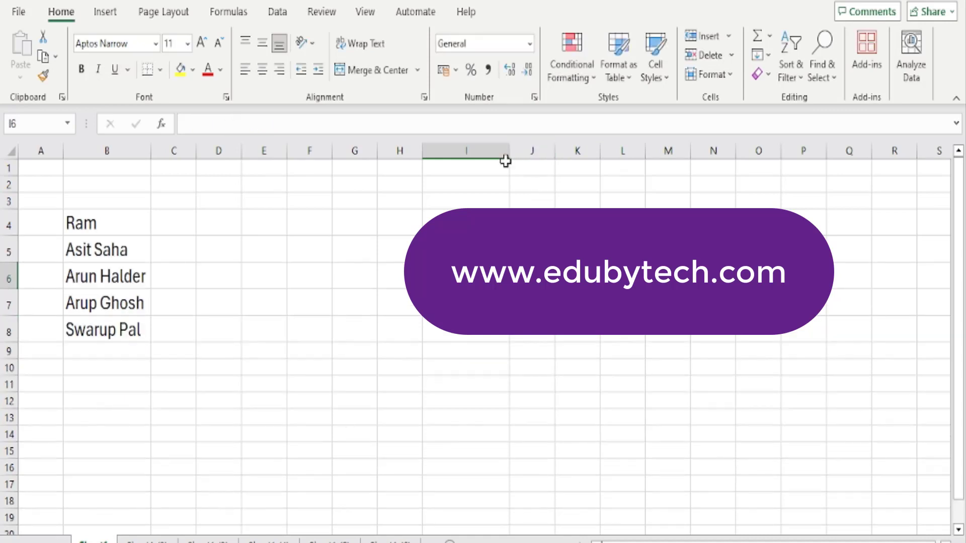
# - Set the font size of the web address in I5 to 28
pyautogui.press('Up')
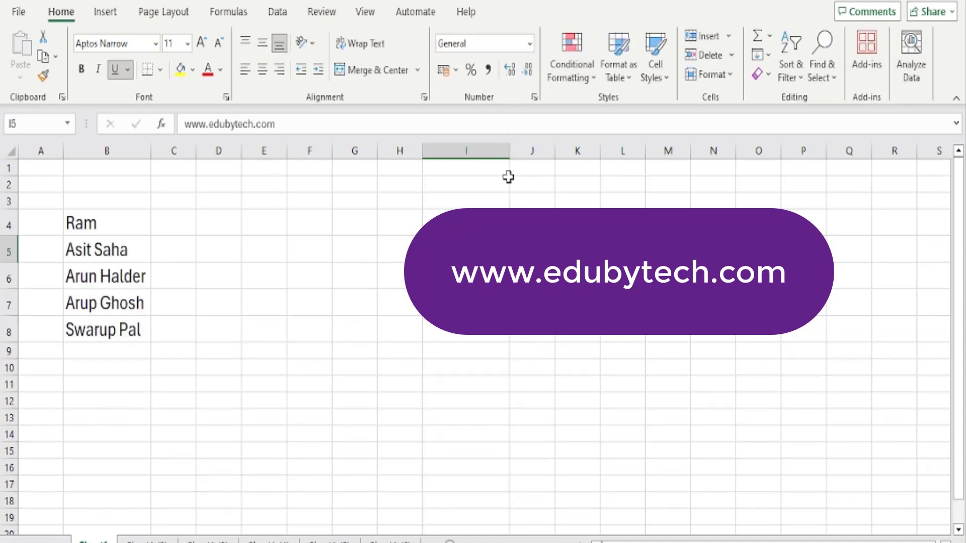
pyautogui.click(187, 44)
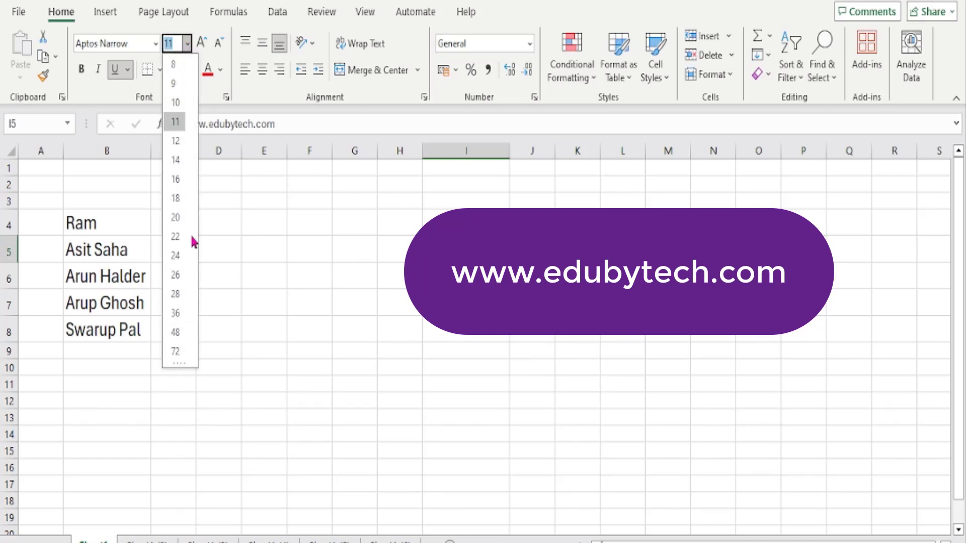
pyautogui.click(175, 293)
pyautogui.click(549, 443)
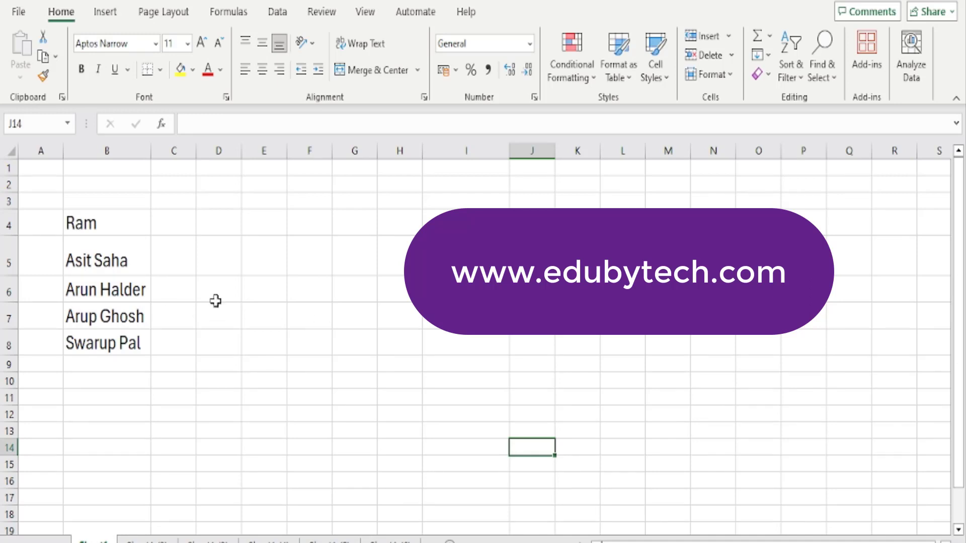
# - Examine the five names in B4:B8, cell by cell and as one range
pyautogui.click(111, 223)
pyautogui.click(112, 253)
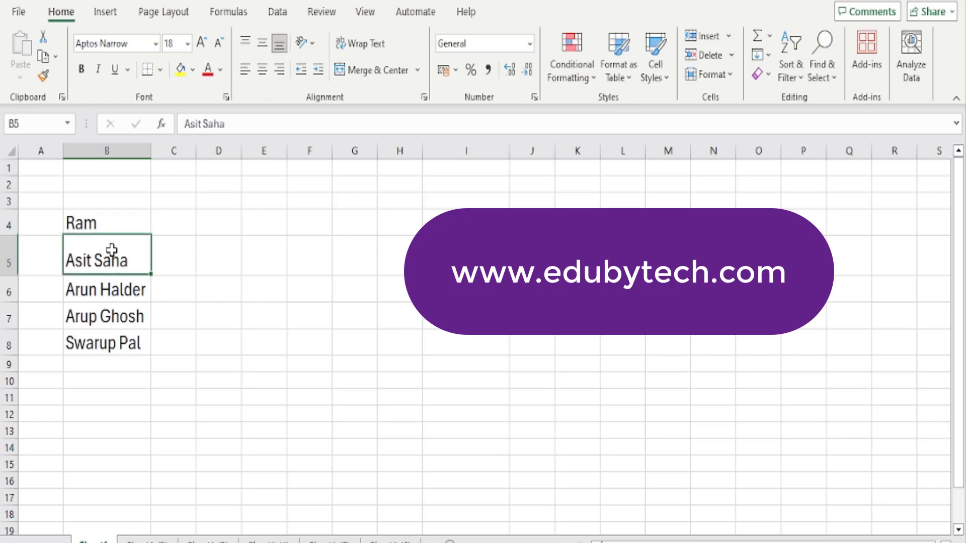
pyautogui.click(112, 280)
pyautogui.click(115, 317)
pyautogui.click(116, 335)
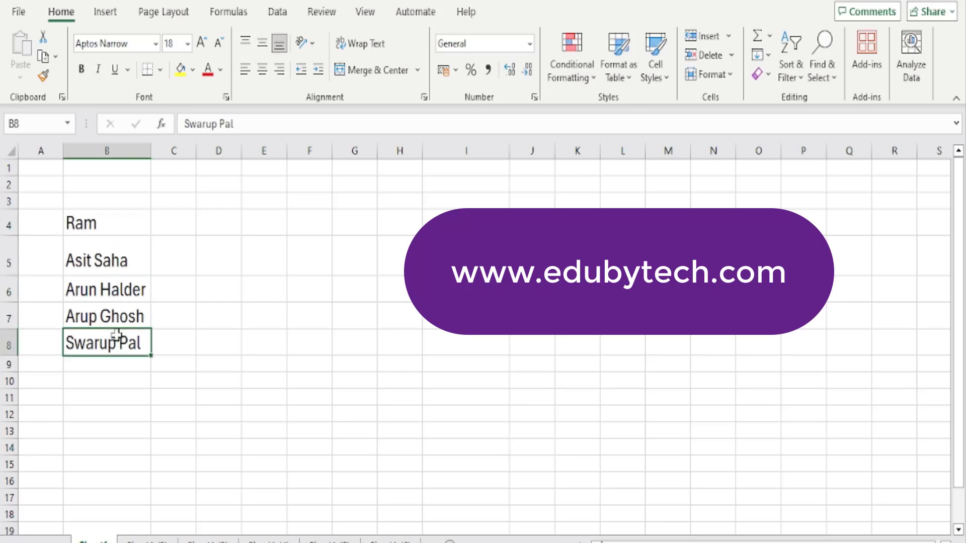
pyautogui.click(112, 223)
pyautogui.click(112, 265)
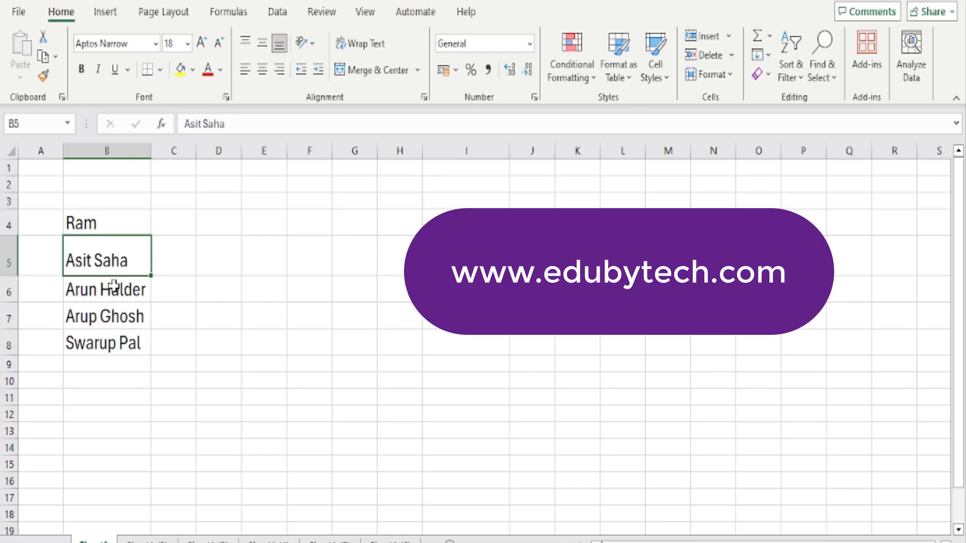
pyautogui.click(110, 287)
pyautogui.click(108, 309)
pyautogui.click(112, 340)
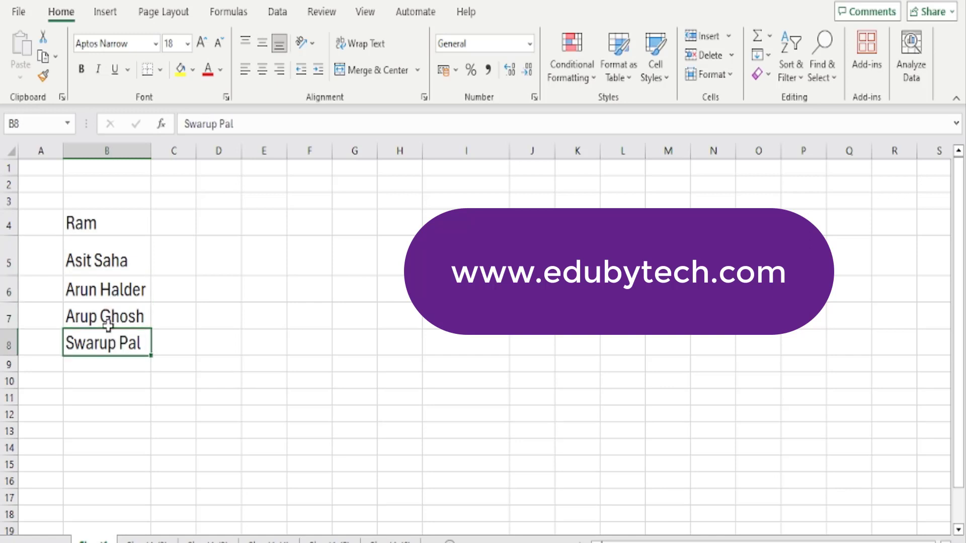
pyautogui.click(92, 221)
pyautogui.moveTo(92, 222); pyautogui.dragTo(93, 347)
pyautogui.click(215, 252)
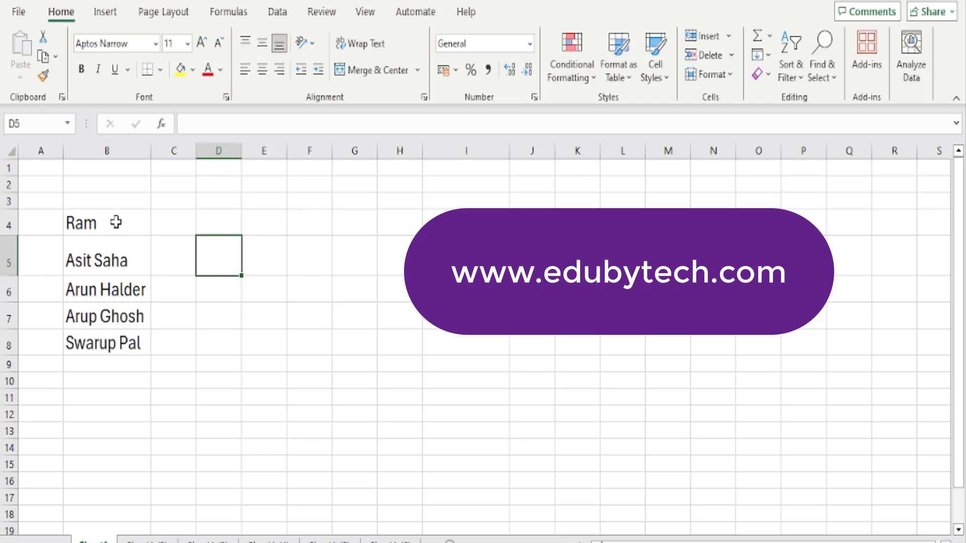
# - Examine the alignment and text control options, including Merge cells, in the Format Cells dialog for B4:B8, then close it
pyautogui.moveTo(119, 220); pyautogui.dragTo(119, 338)
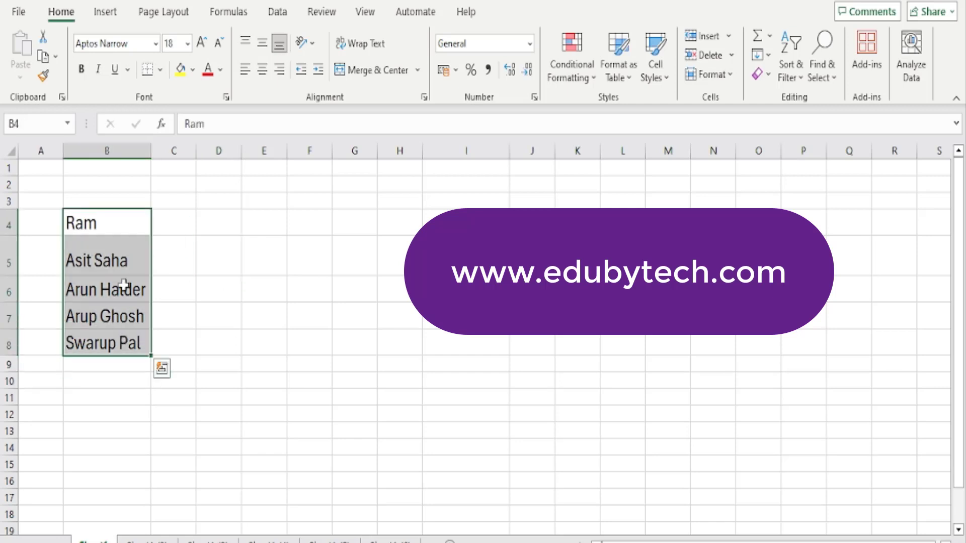
pyautogui.rightClick(117, 260)
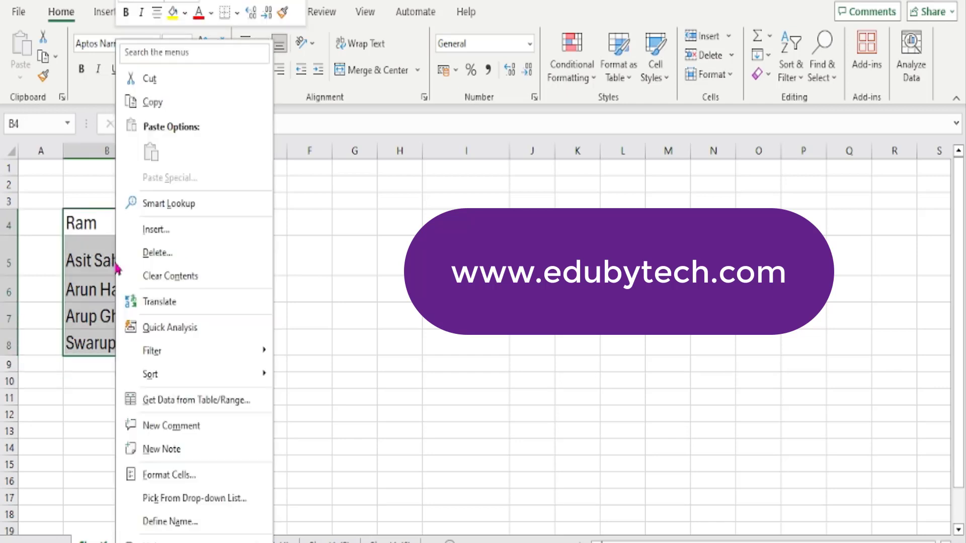
pyautogui.click(166, 475)
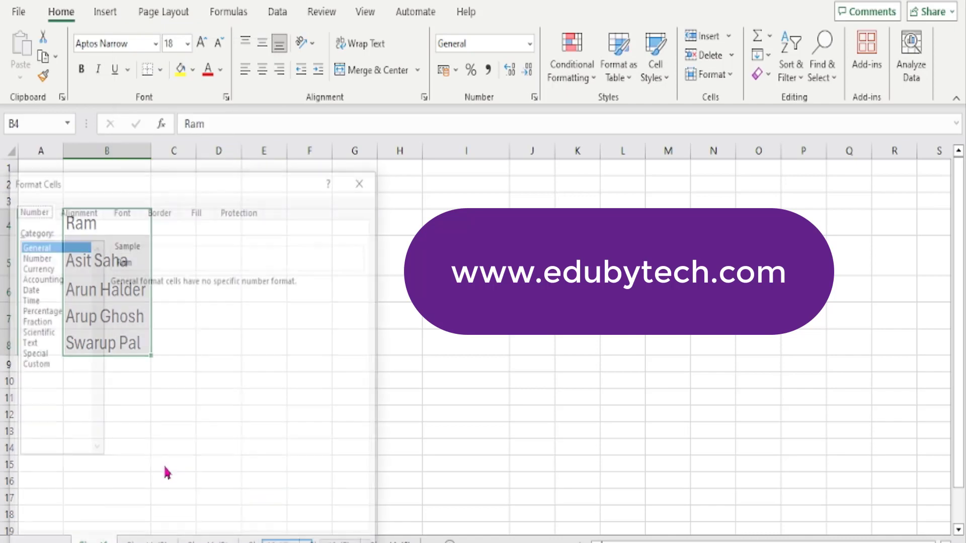
pyautogui.click(79, 209)
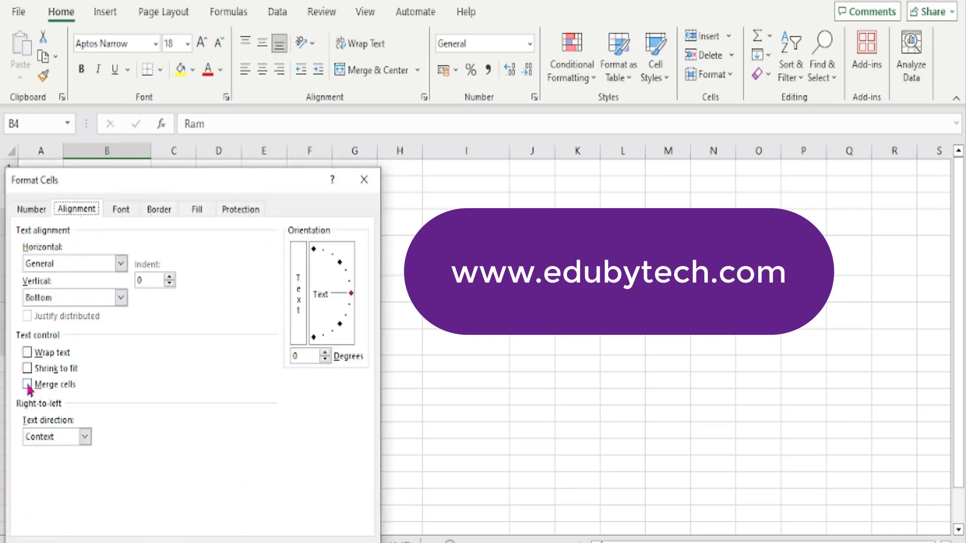
pyautogui.click(355, 542)
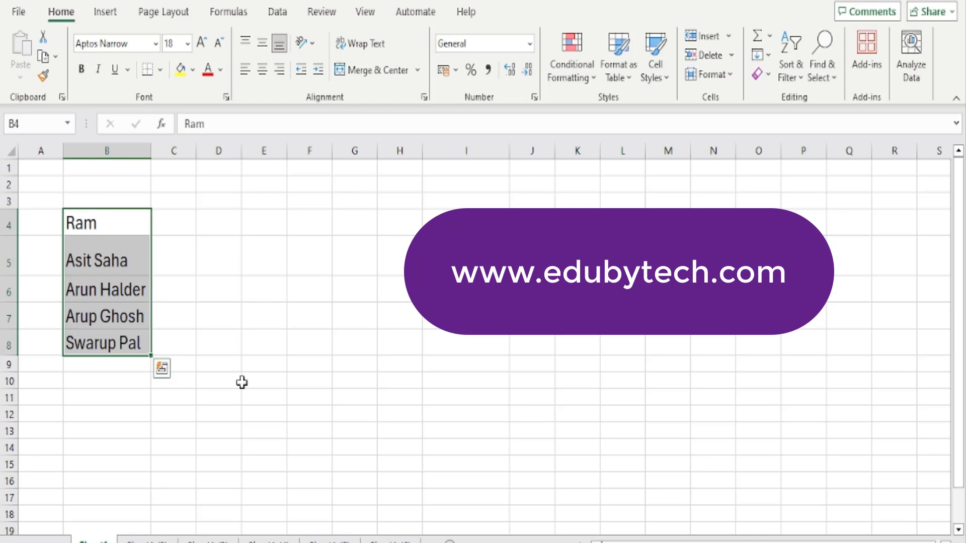
# - Show the Office Clipboard and clear all of its stored items
pyautogui.click(175, 227)
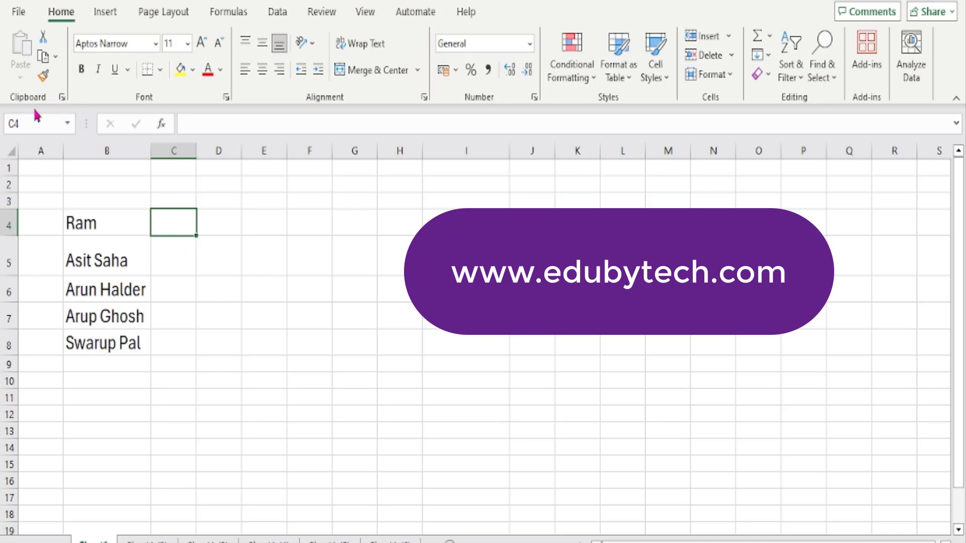
pyautogui.click(62, 97)
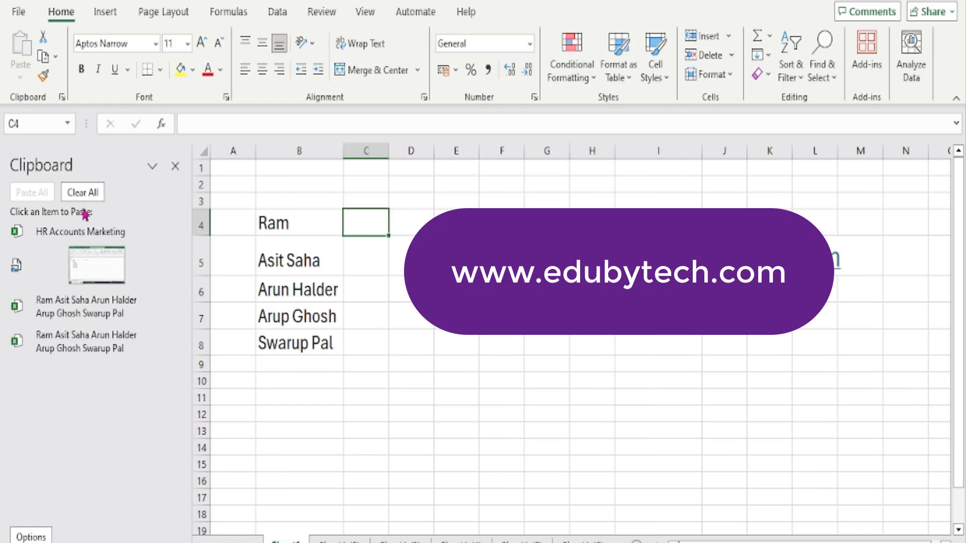
pyautogui.click(92, 196)
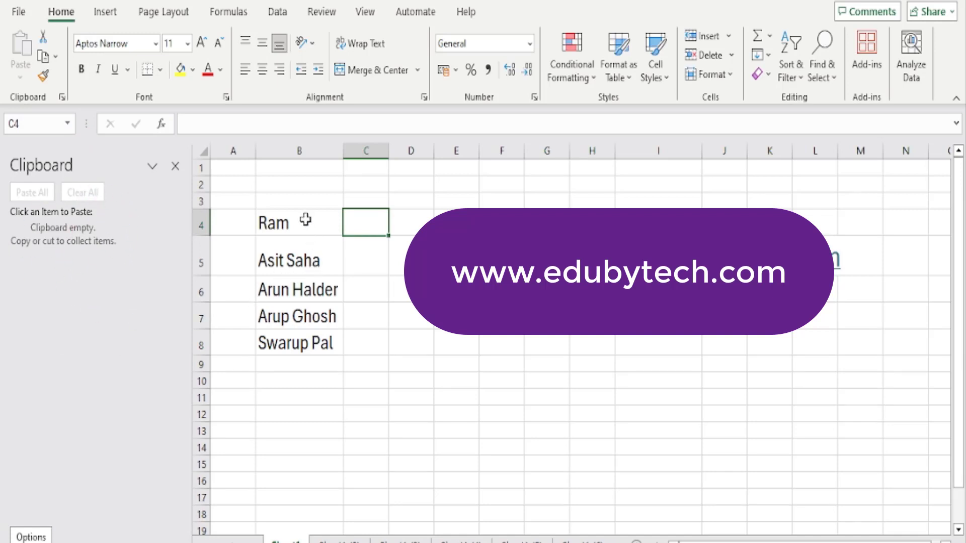
# - Copy the names in B4:B8 to the Office Clipboard
pyautogui.moveTo(306, 221); pyautogui.dragTo(309, 338)
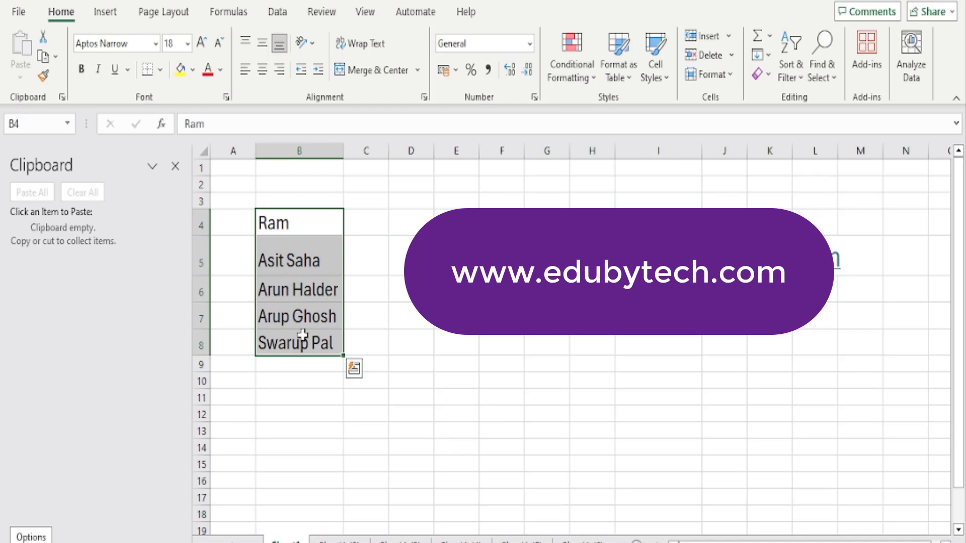
pyautogui.hotkey('ctrl', 'c')
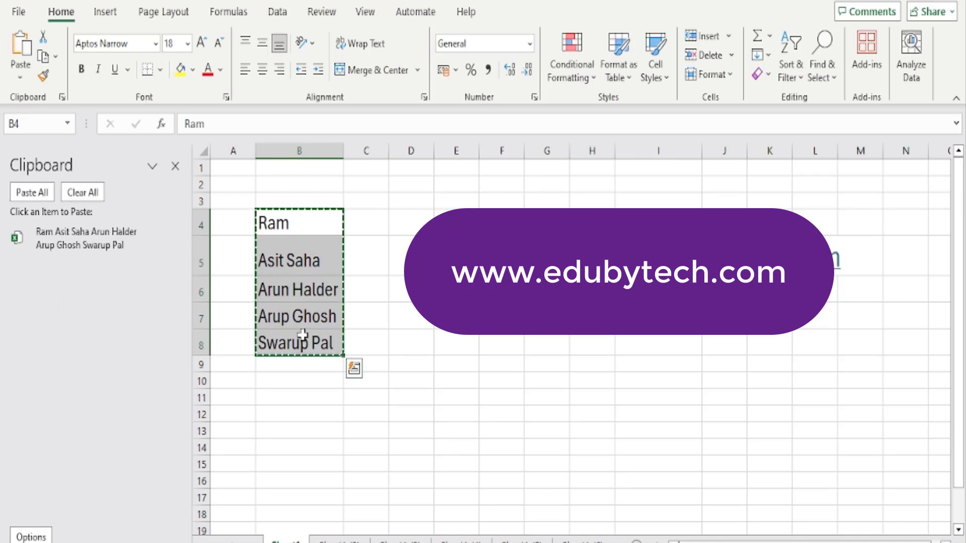
pyautogui.click(44, 249)
pyautogui.click(56, 249)
# - Paste the copied list of names from the Office Clipboard into the single cell B11 while it is in edit mode
pyautogui.click(311, 397)
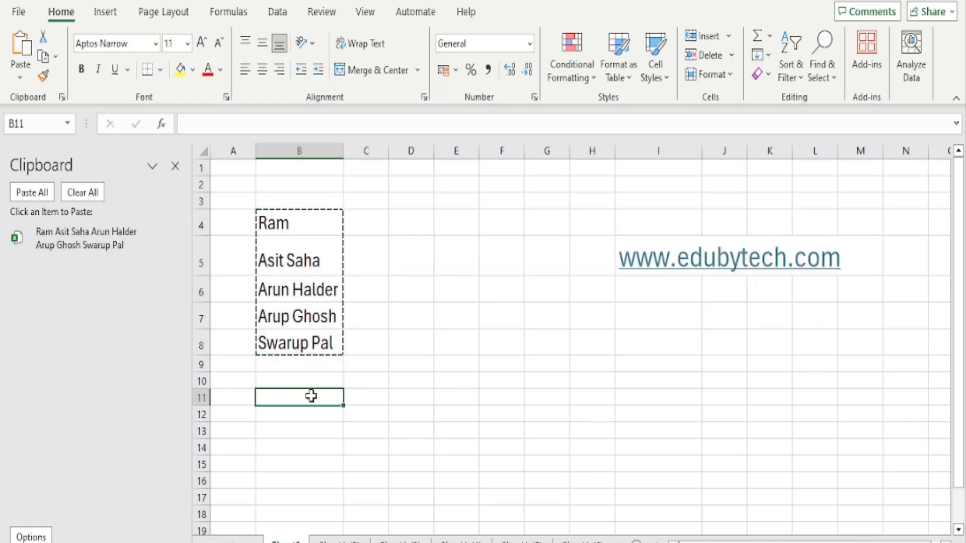
pyautogui.doubleClick(311, 396)
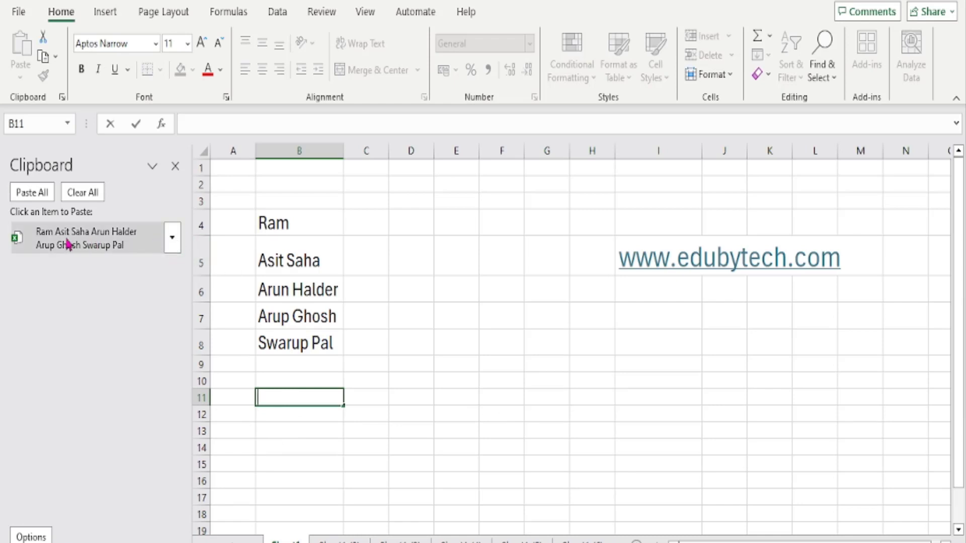
pyautogui.click(171, 238)
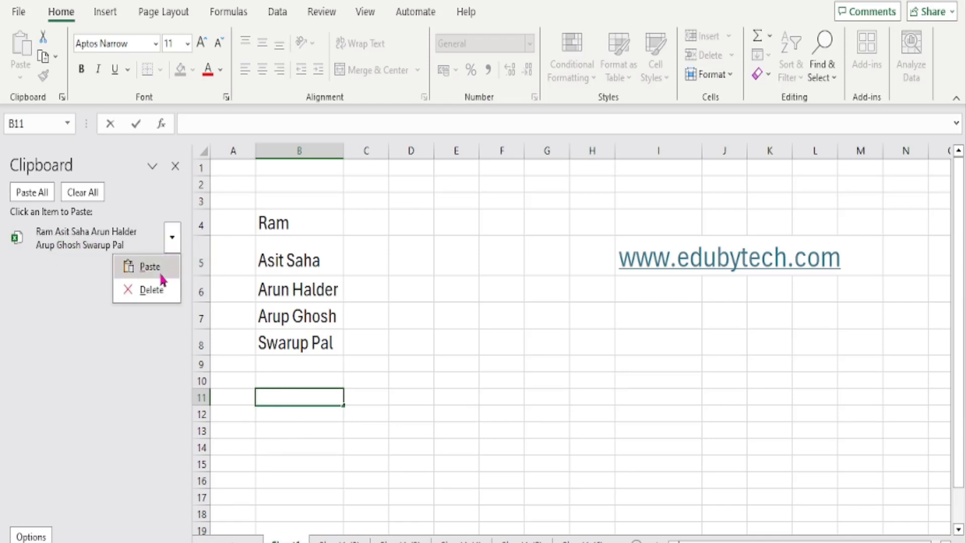
pyautogui.click(145, 268)
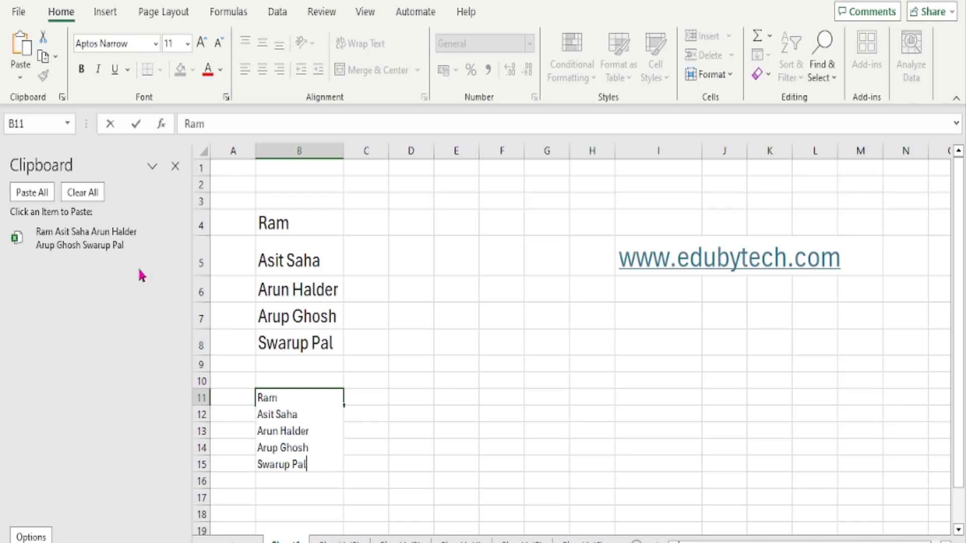
pyautogui.click(487, 396)
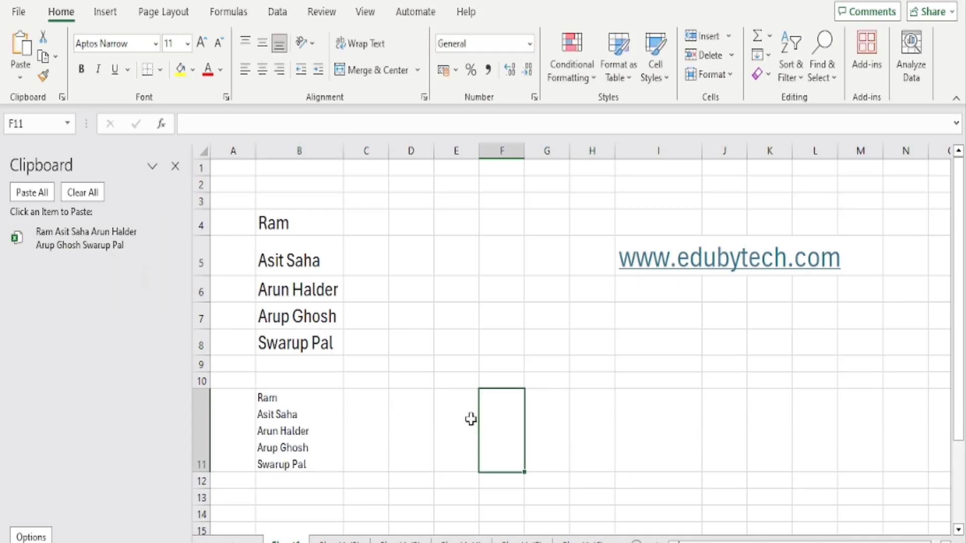
# - Set the font size of the combined names in B11 to 14
pyautogui.click(321, 421)
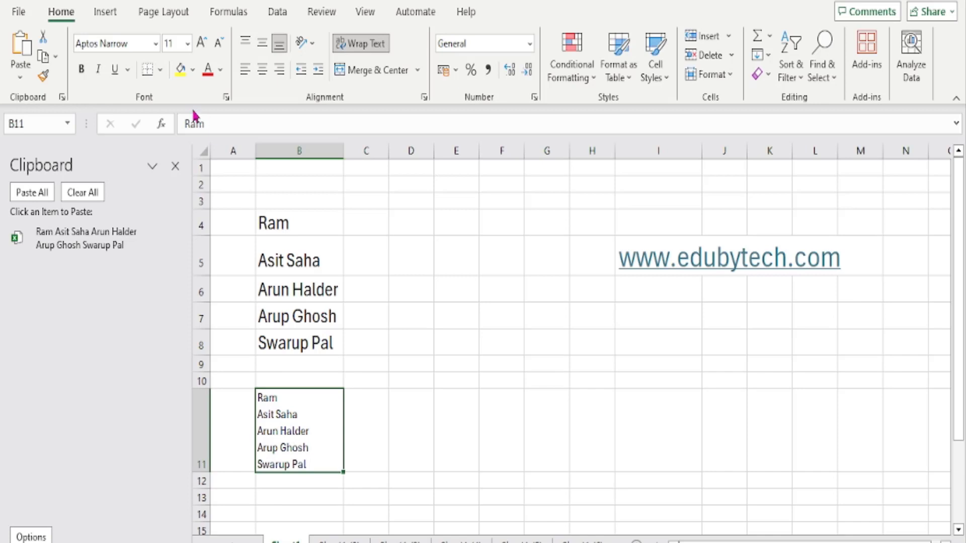
pyautogui.click(188, 44)
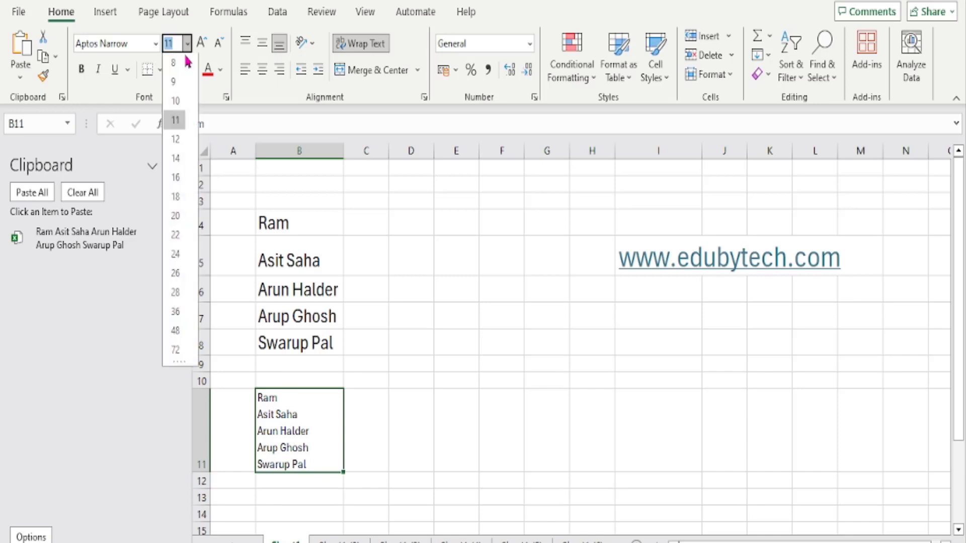
pyautogui.click(175, 160)
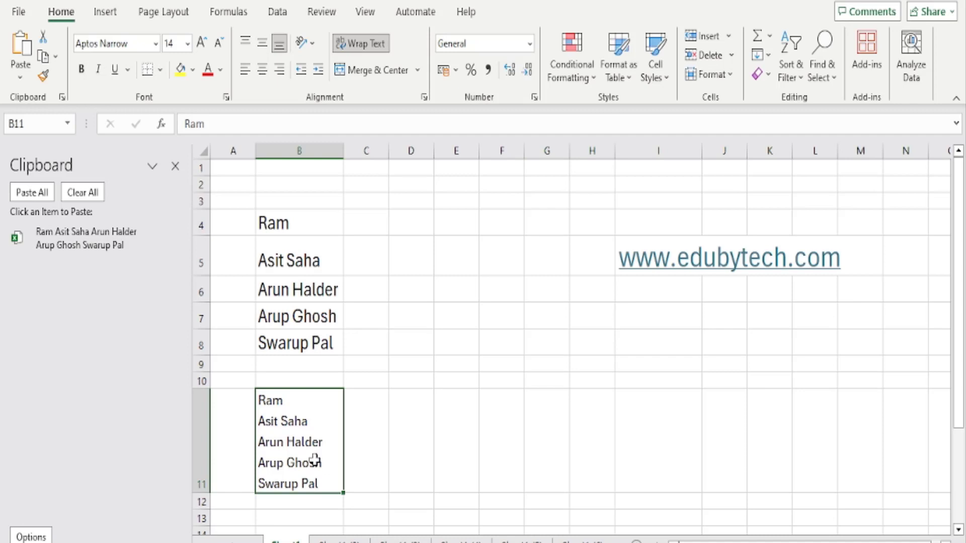
# - Copy B11 to the Office Clipboard and paste the earlier clipboard item, copied from B4:B8, into the cells starting at D4
pyautogui.hotkey('ctrl', 'c')
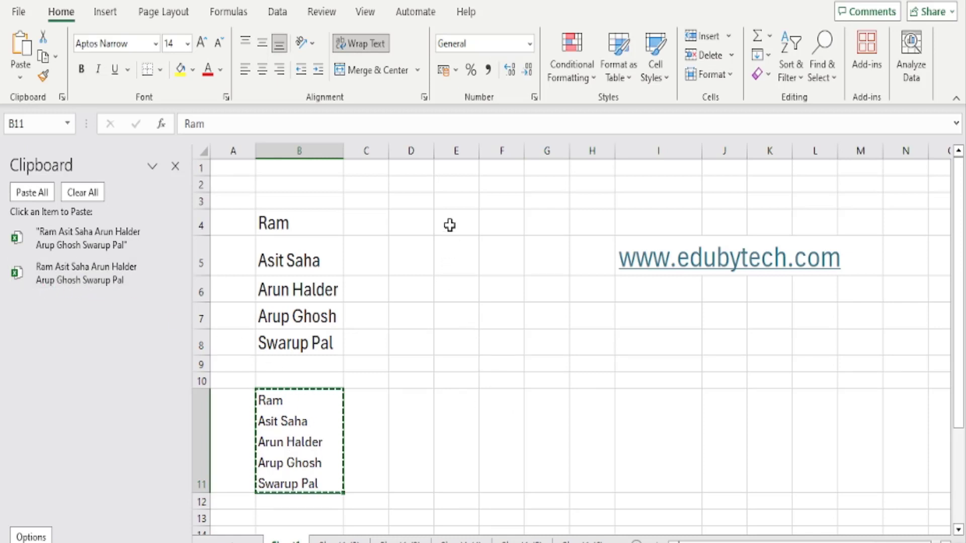
pyautogui.click(419, 226)
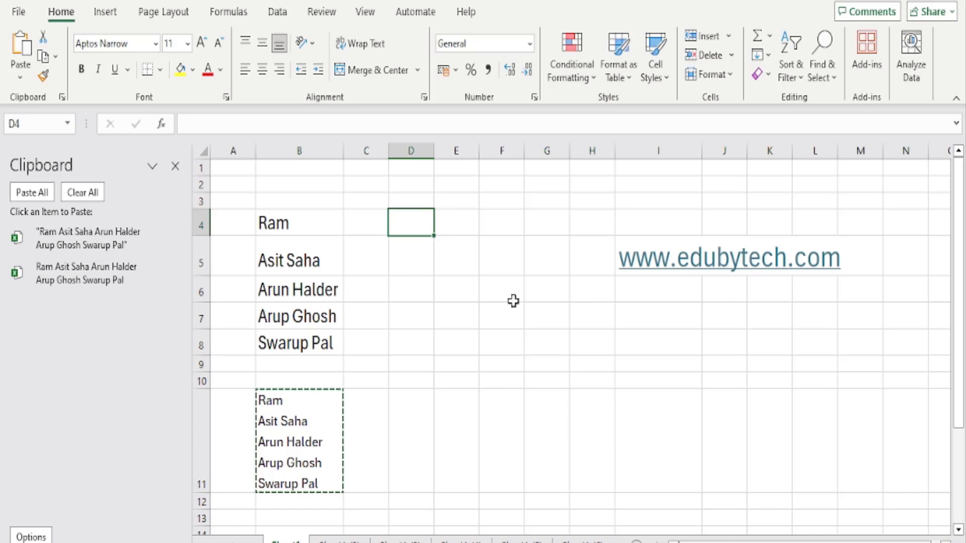
pyautogui.click(173, 273)
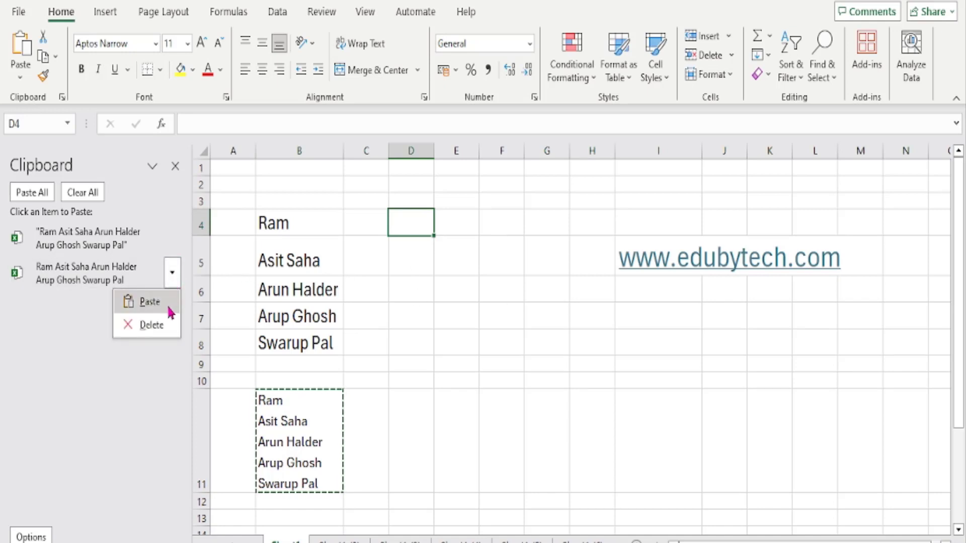
pyautogui.click(149, 302)
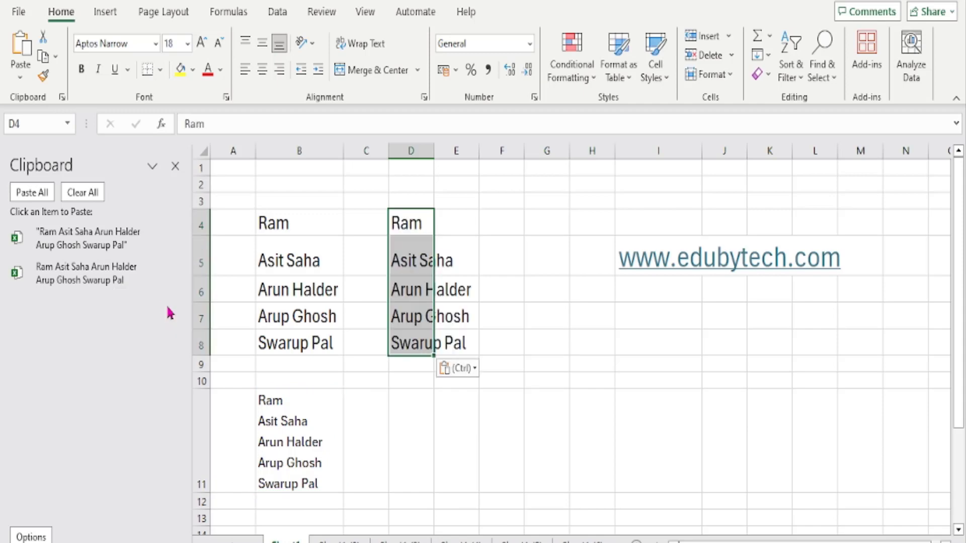
# - Widen column D to fit the pasted names and check the individual cells D4 to D8
pyautogui.moveTo(434, 151); pyautogui.dragTo(477, 151)
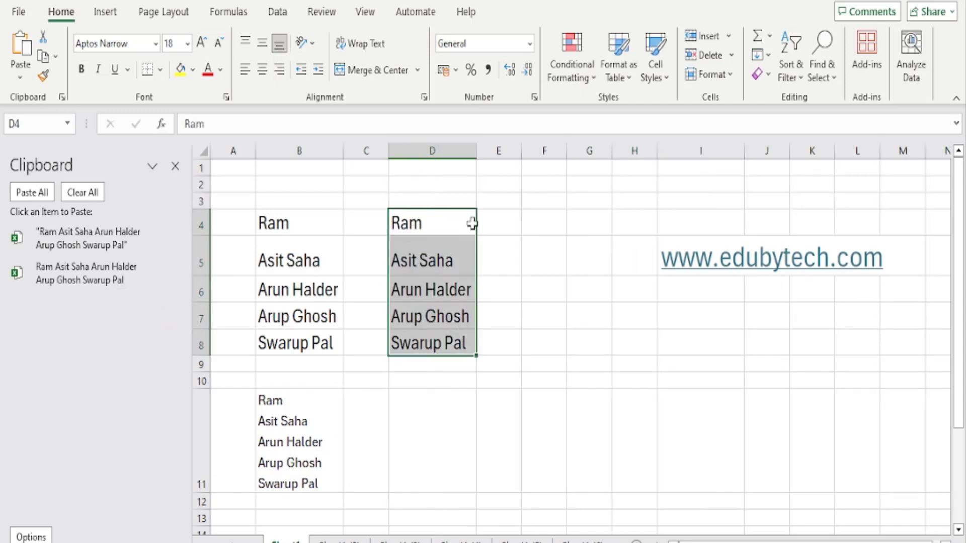
pyautogui.click(447, 218)
pyautogui.click(442, 259)
pyautogui.click(448, 288)
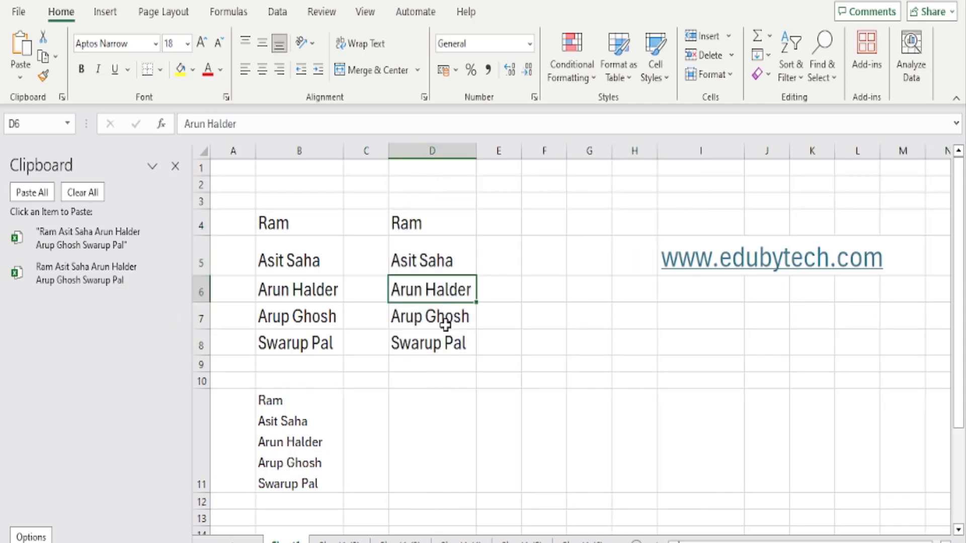
pyautogui.click(442, 322)
pyautogui.click(443, 347)
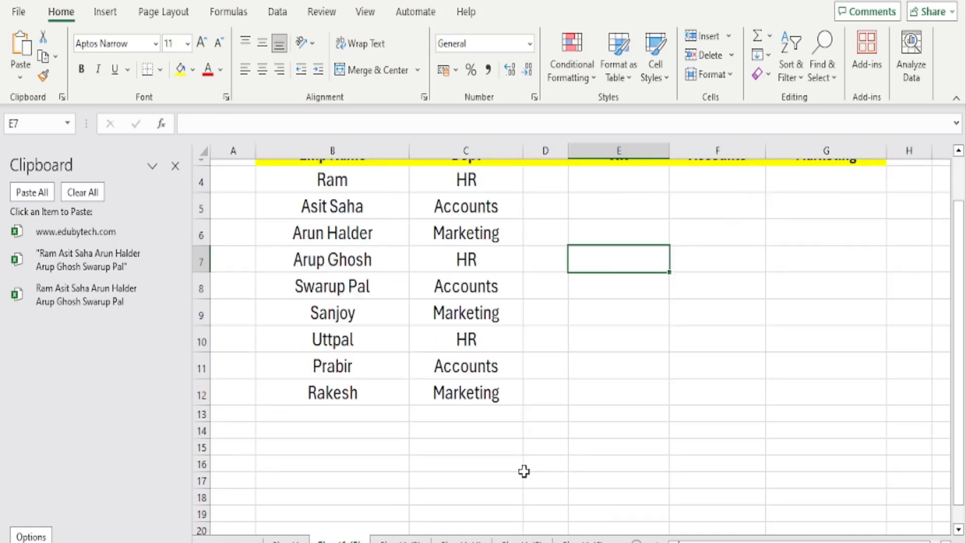
pyautogui.click(467, 462)
pyautogui.hotkey('ctrl', 'v')
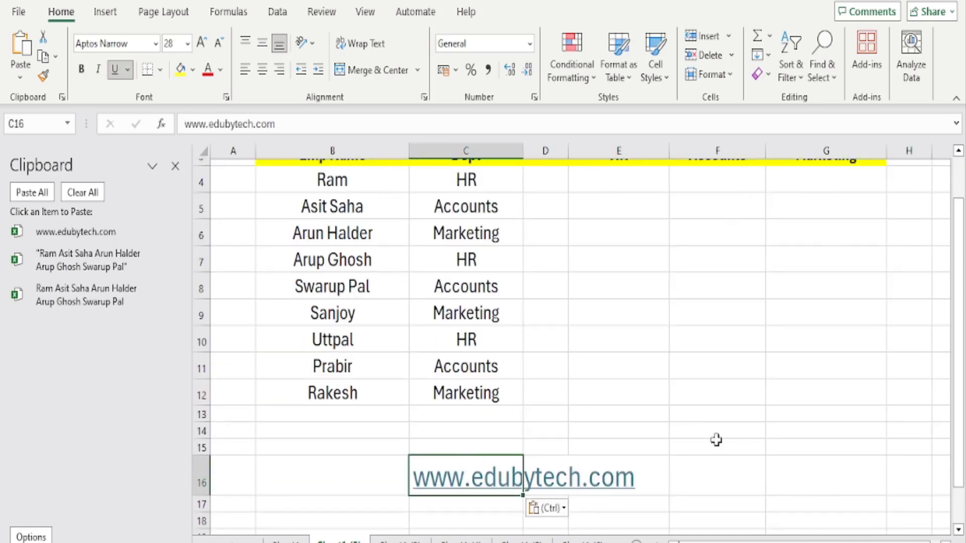
pyautogui.scroll(1, 572, 334)
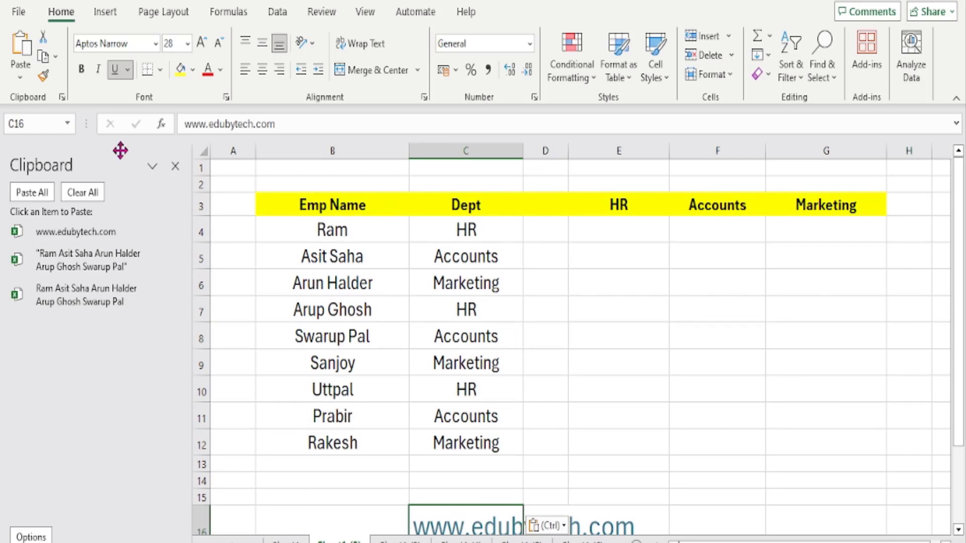
pyautogui.click(175, 166)
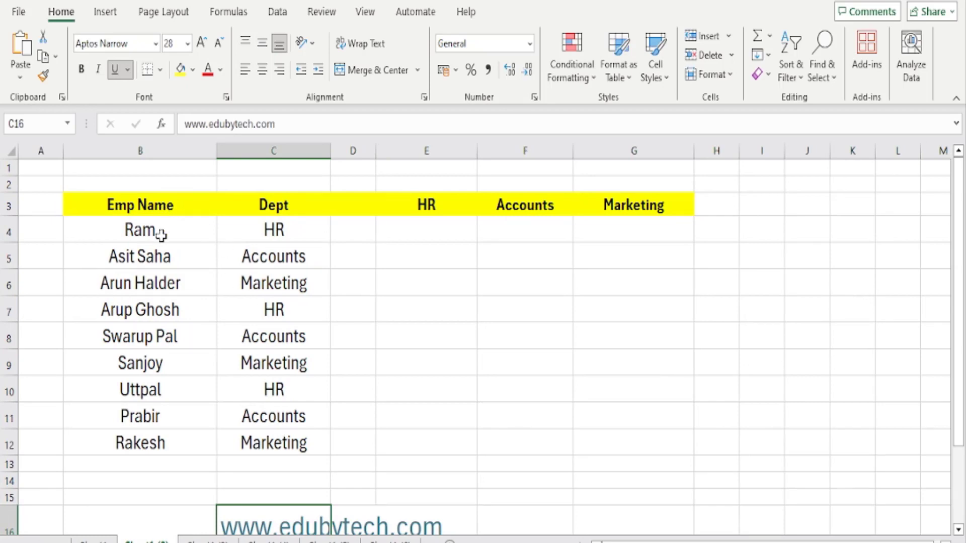
# - Review the Emp Name and Dept data and the cells under the HR, Accounts and Marketing headings
pyautogui.moveTo(161, 234); pyautogui.dragTo(159, 444)
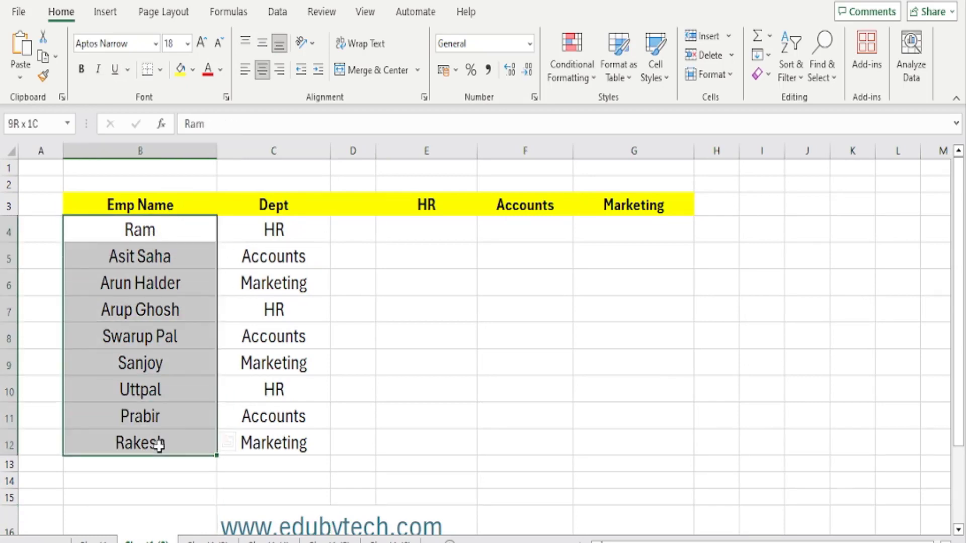
pyautogui.moveTo(274, 229); pyautogui.dragTo(279, 443)
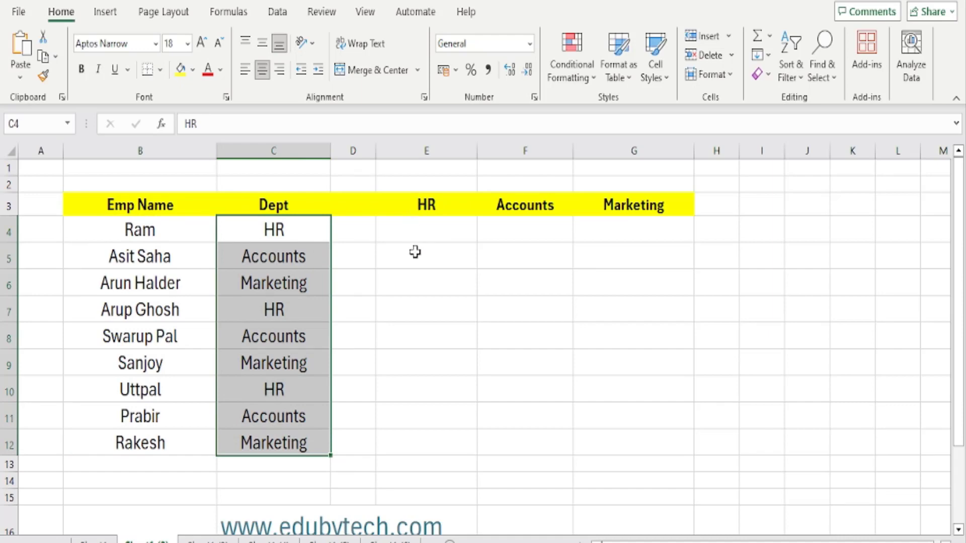
pyautogui.moveTo(417, 232); pyautogui.dragTo(416, 298)
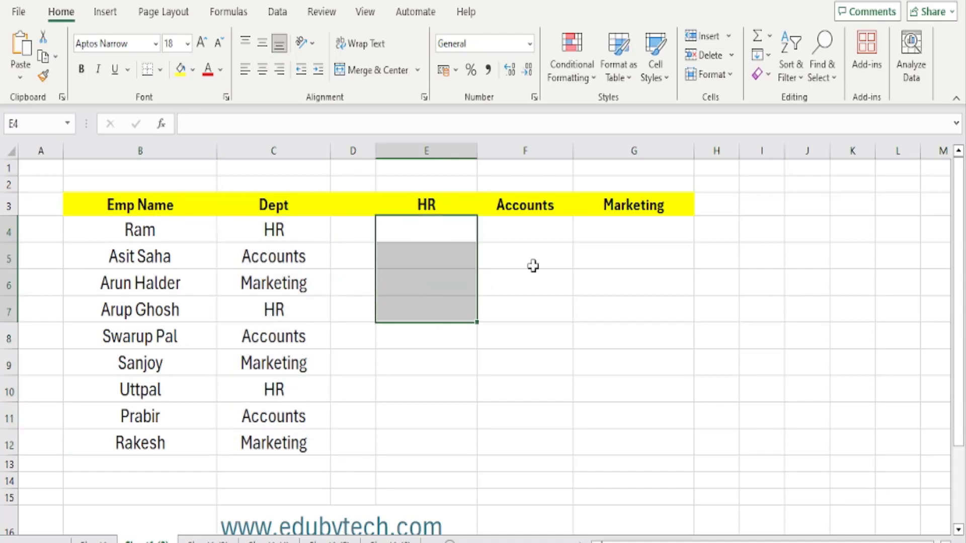
pyautogui.moveTo(536, 229); pyautogui.dragTo(542, 315)
pyautogui.moveTo(660, 229); pyautogui.dragTo(659, 307)
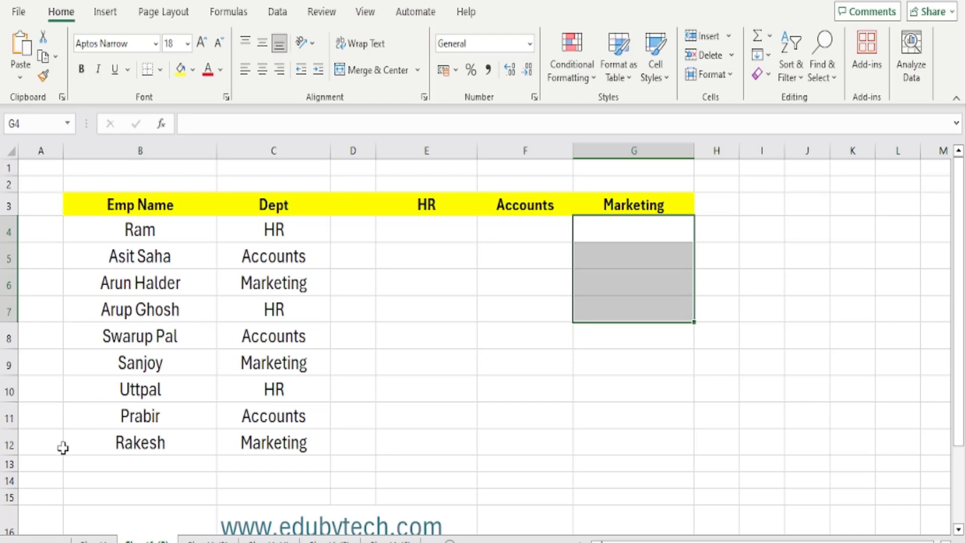
# - Delete two blank rows, starting at row 14, between the employee table and the website address
pyautogui.click(3, 482)
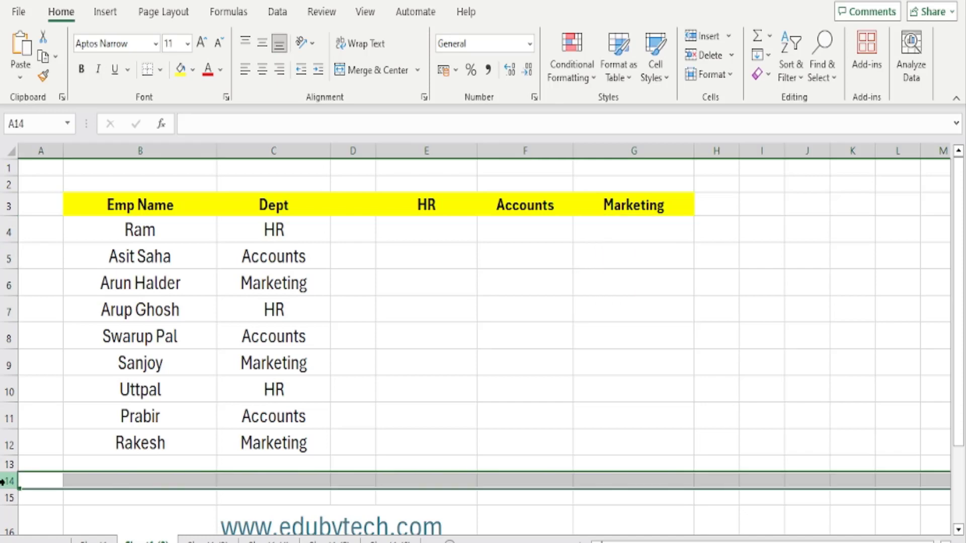
pyautogui.hotkey('ctrl', '-')
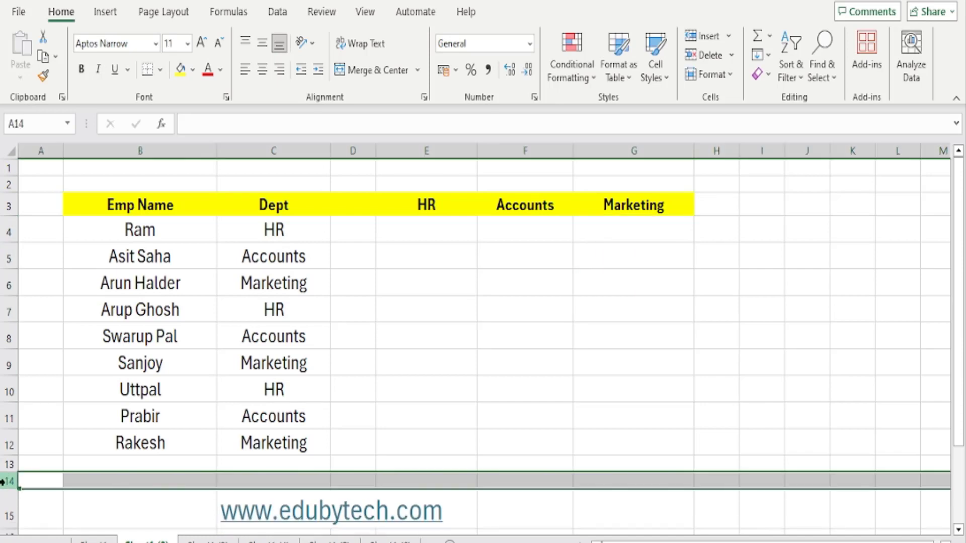
pyautogui.hotkey('ctrl', '-')
pyautogui.click(455, 343)
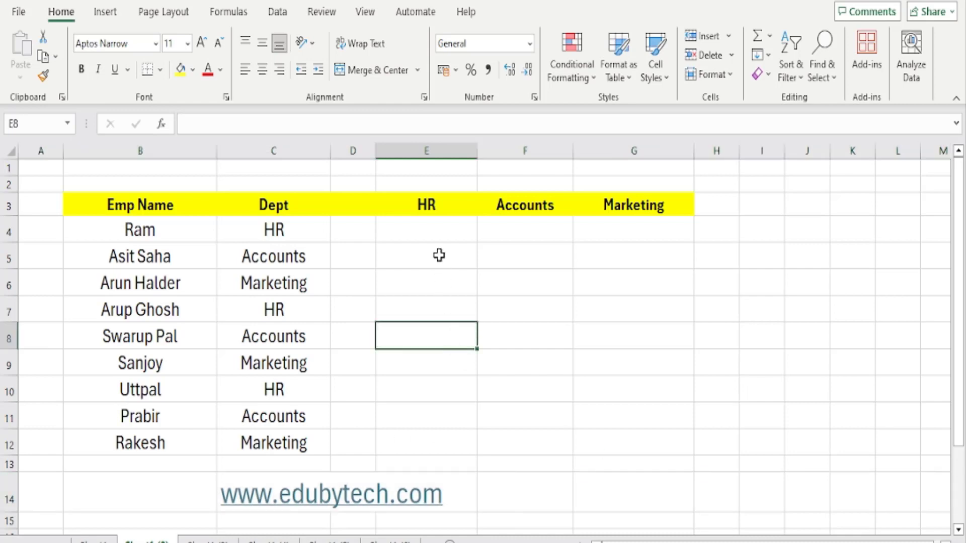
# - Begin a FILTER formula in E4 with the employee names as the absolute array $B$4:$B$12
pyautogui.click(434, 233)
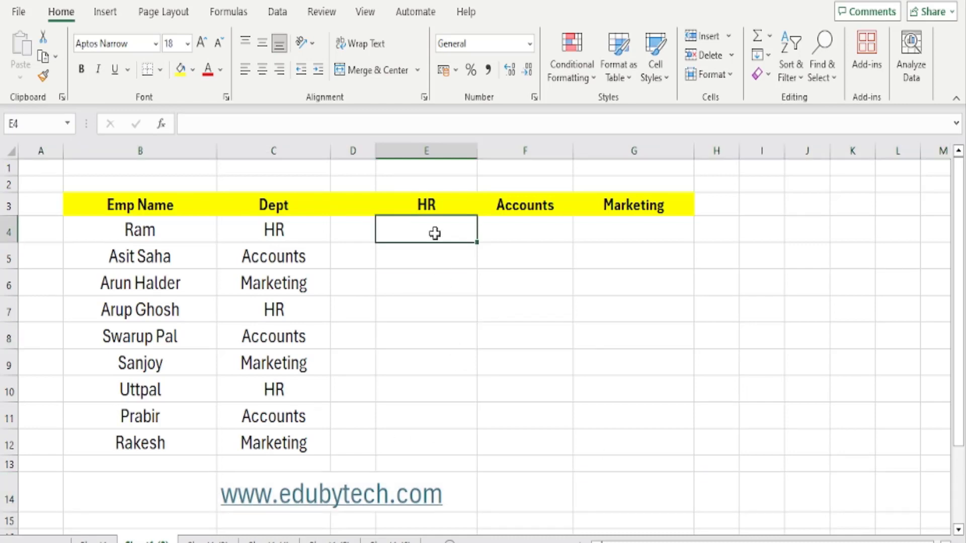
pyautogui.write('=')
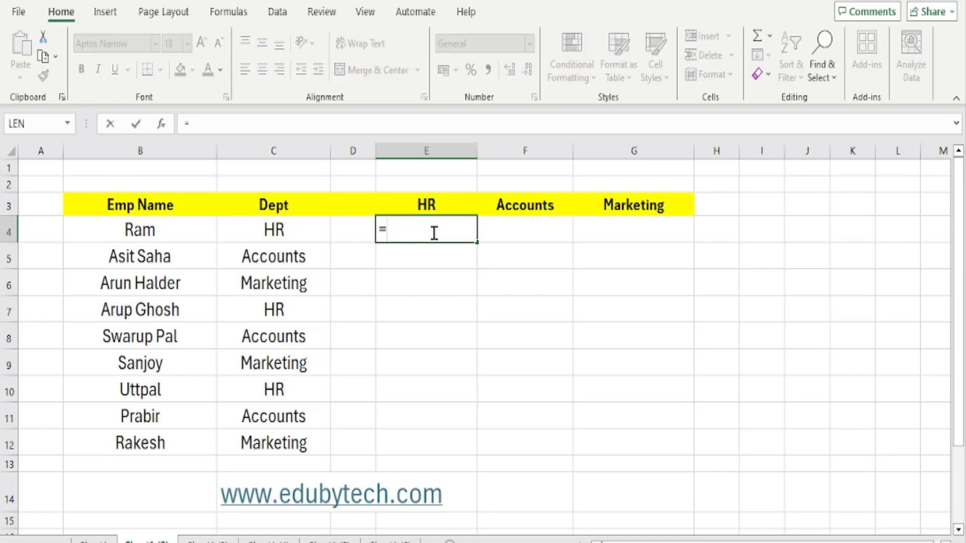
pyautogui.write('FI')
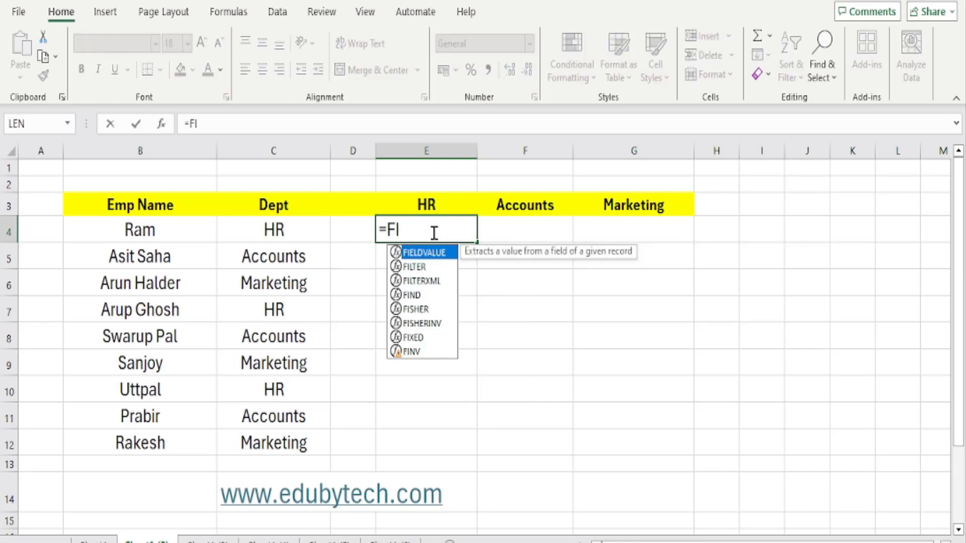
pyautogui.write('LLTER')
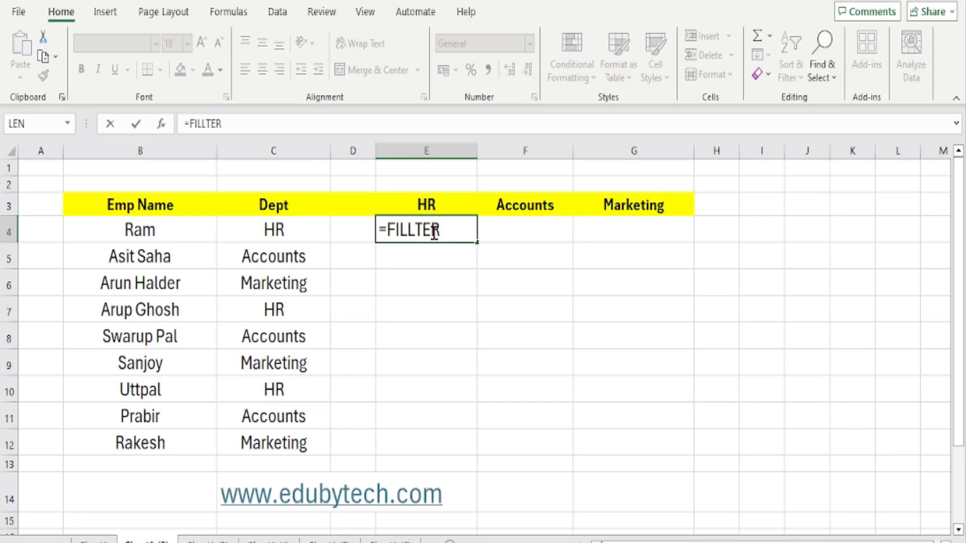
pyautogui.press('BackSpace')
pyautogui.press('BackSpace')
pyautogui.press('BackSpace')
pyautogui.press('BackSpace')
pyautogui.write('TER')
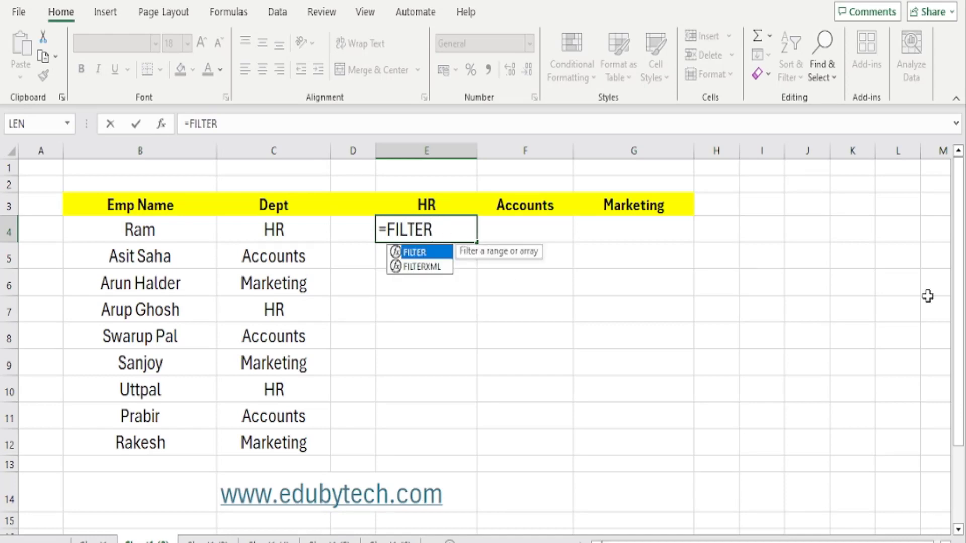
pyautogui.write('(')
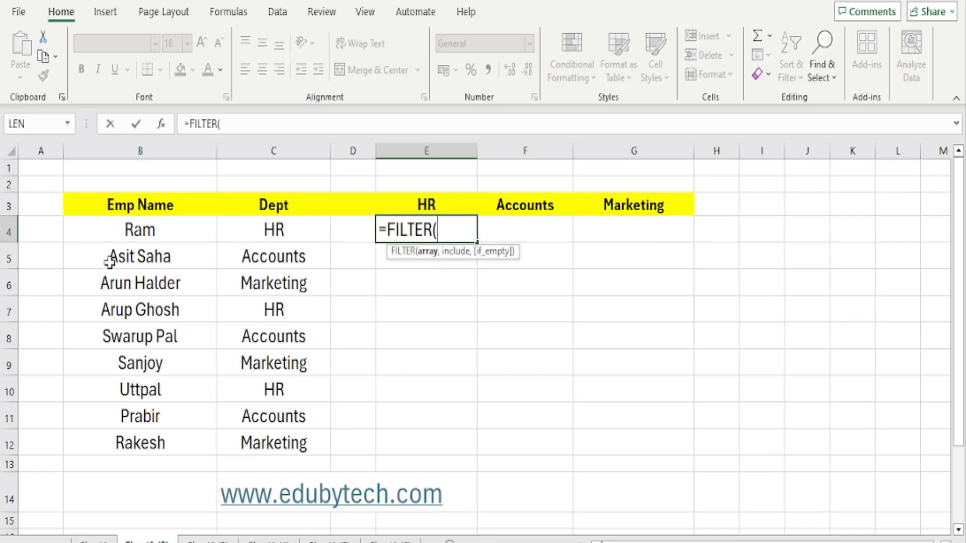
pyautogui.moveTo(115, 231); pyautogui.dragTo(113, 436)
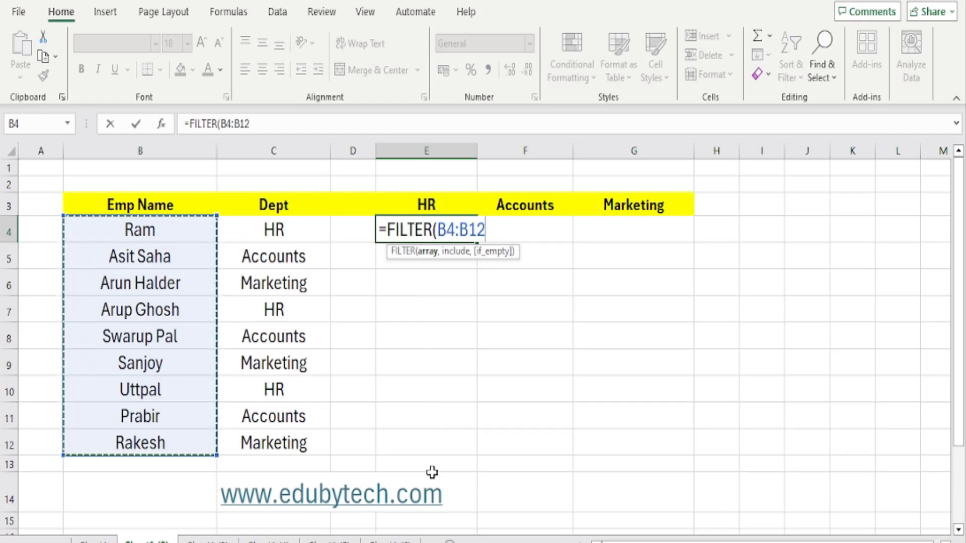
pyautogui.press('F4')
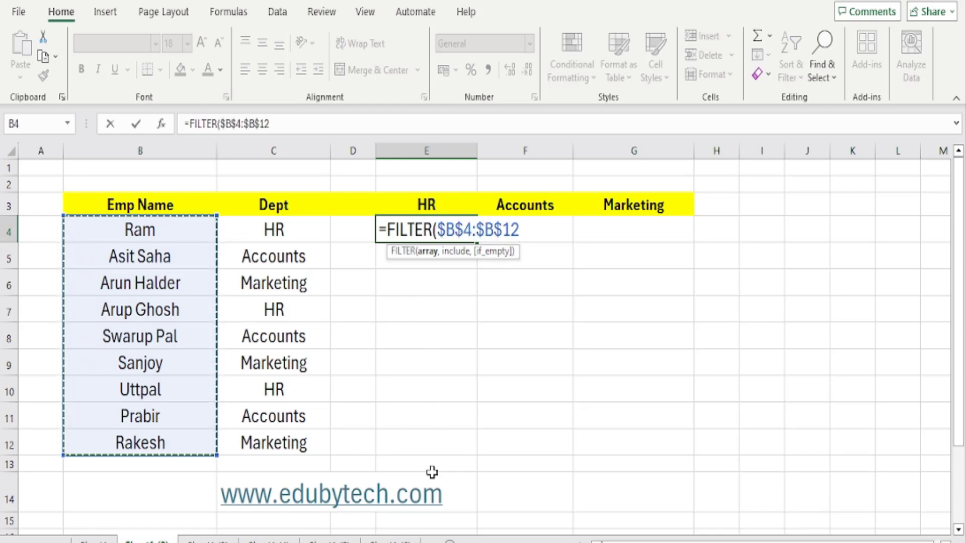
# - Complete the FILTER formula in E4 with the include condition $C$4:$C$12=E3 and enter it
pyautogui.write(',')
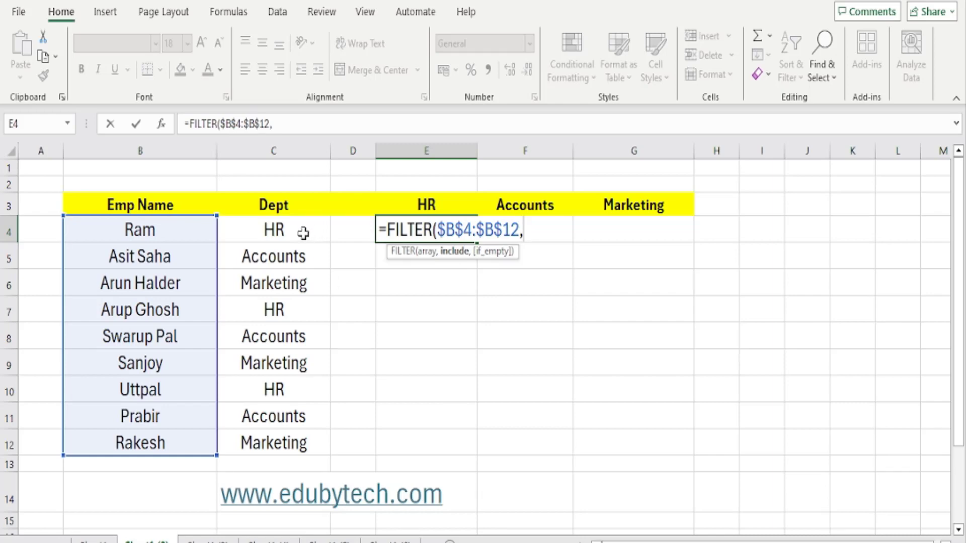
pyautogui.moveTo(306, 233); pyautogui.dragTo(309, 446)
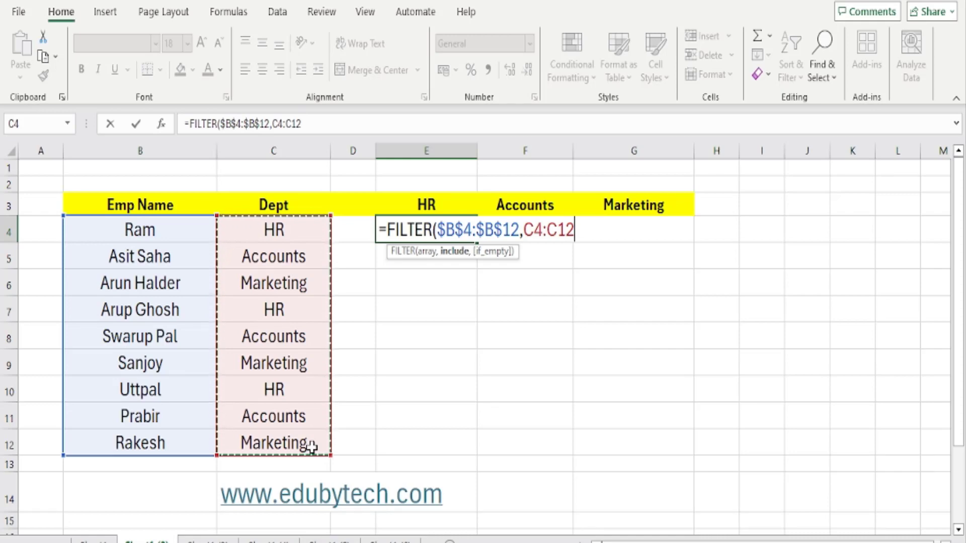
pyautogui.press('F4')
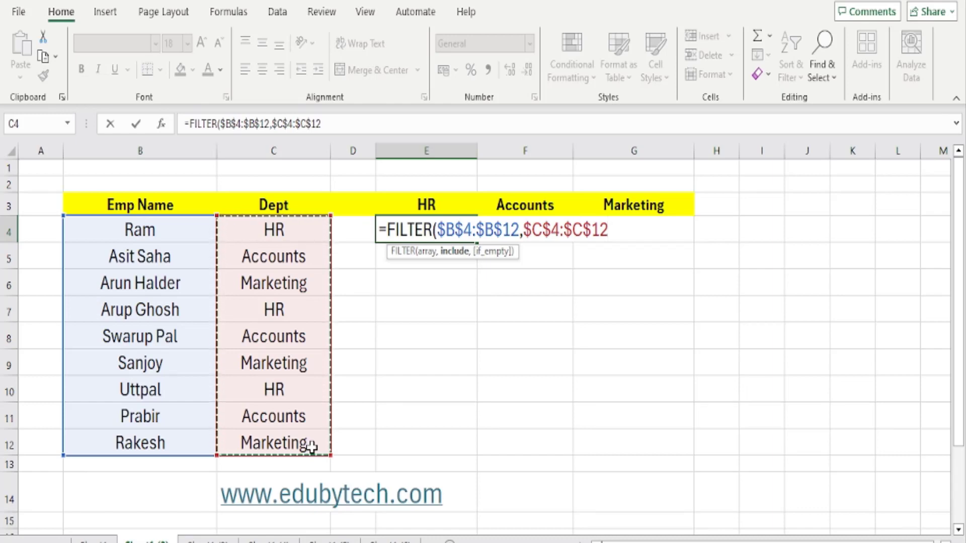
pyautogui.write('=')
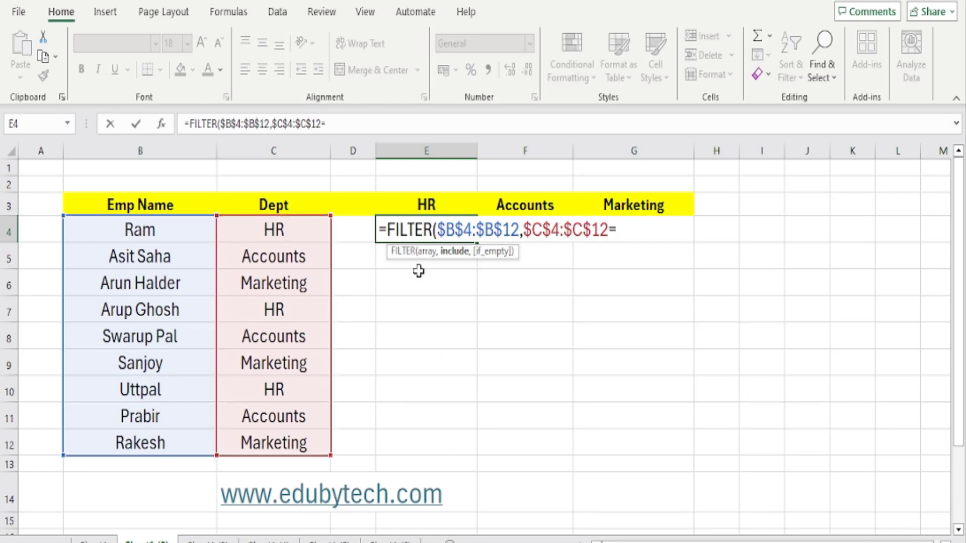
pyautogui.click(427, 204)
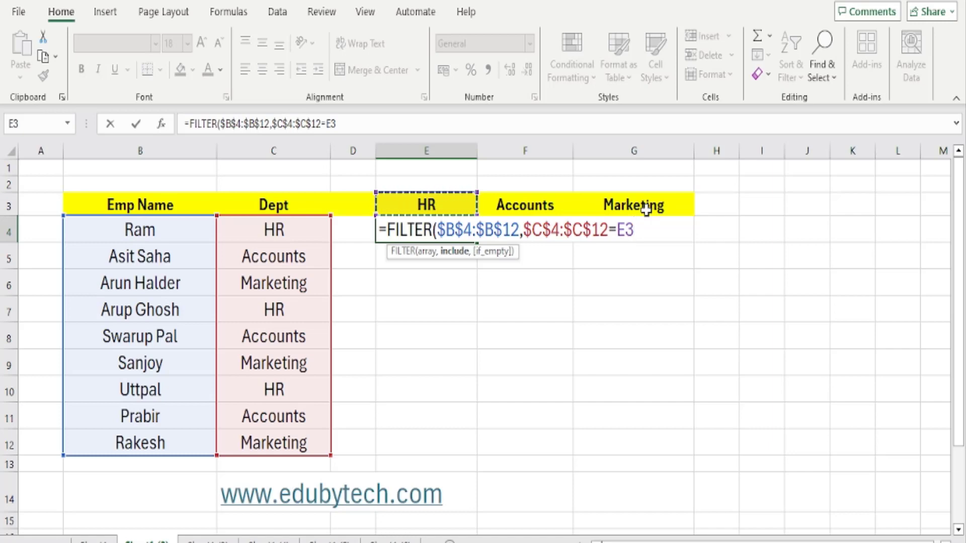
pyautogui.write(')')
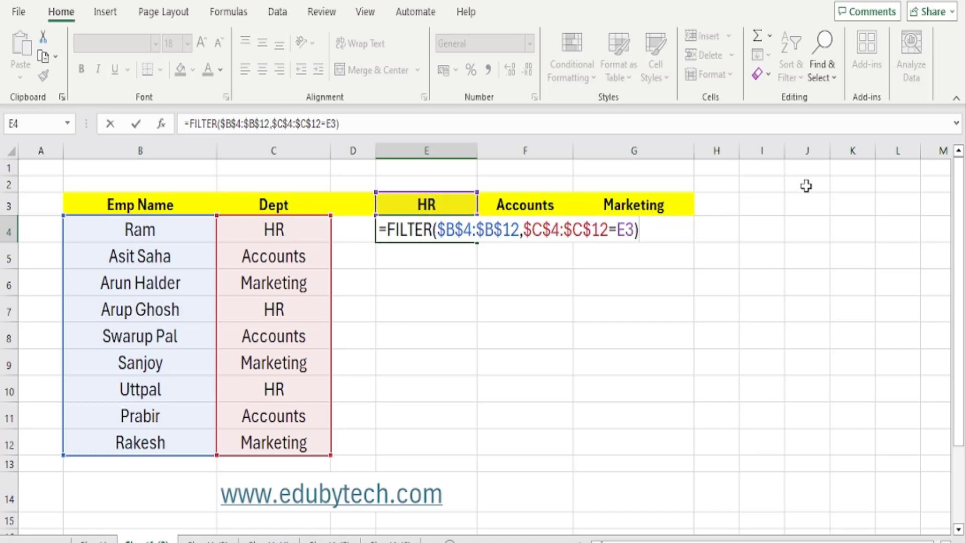
pyautogui.press('Return')
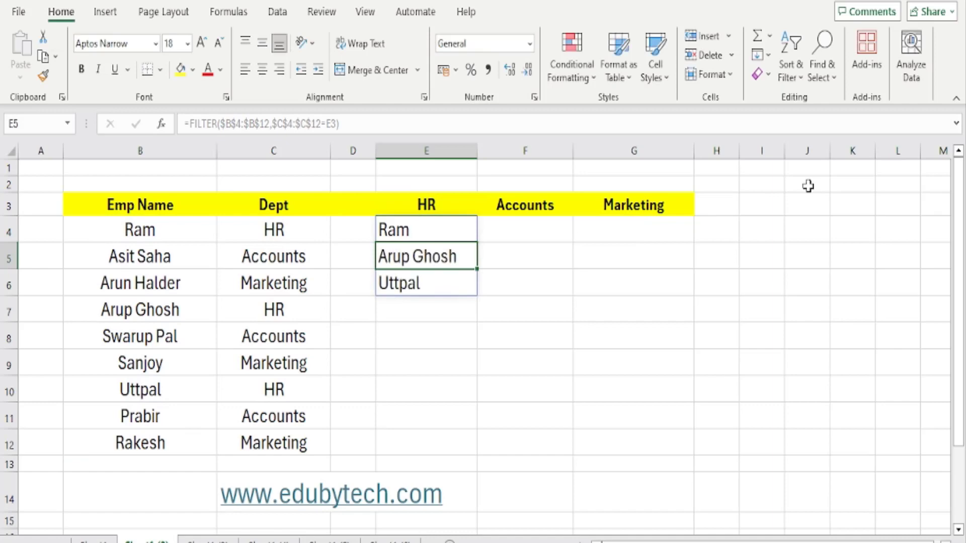
# - Fill the FILTER formula from E4 across to G4 for the Accounts and Marketing headings
pyautogui.click(458, 226)
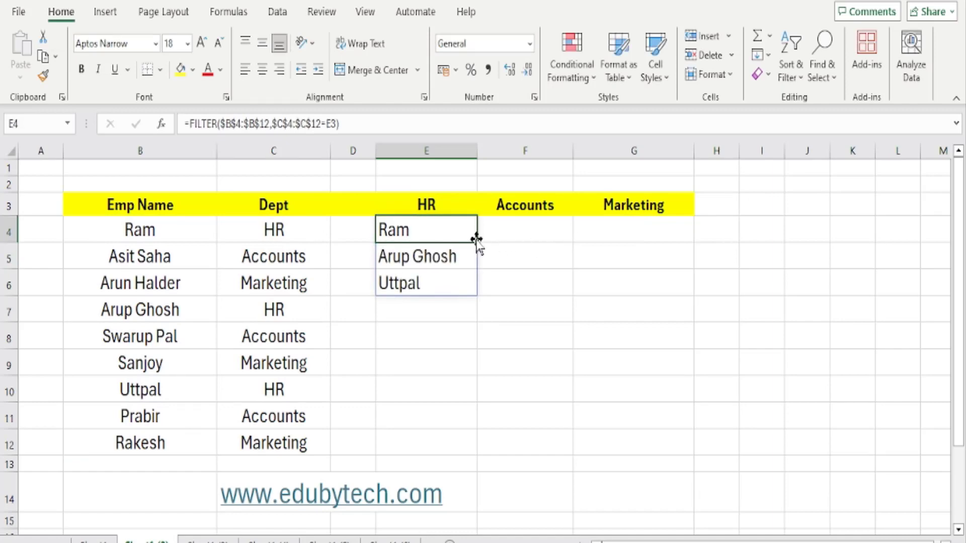
pyautogui.moveTo(475, 240); pyautogui.dragTo(669, 249)
pyautogui.click(773, 314)
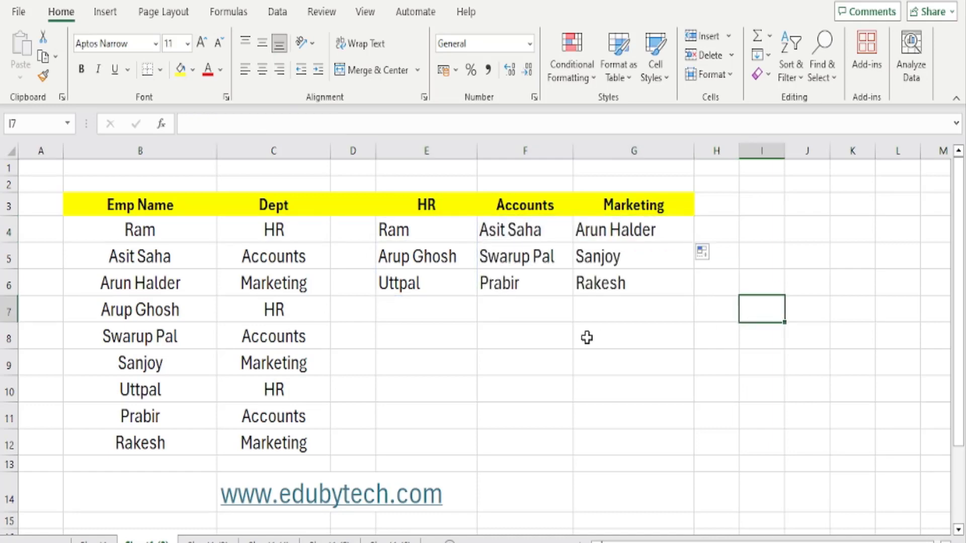
# - Inspect the copied FILTER formulas in F4 and G4 to check which heading cell each one references
pyautogui.click(518, 231)
pyautogui.press('F2')
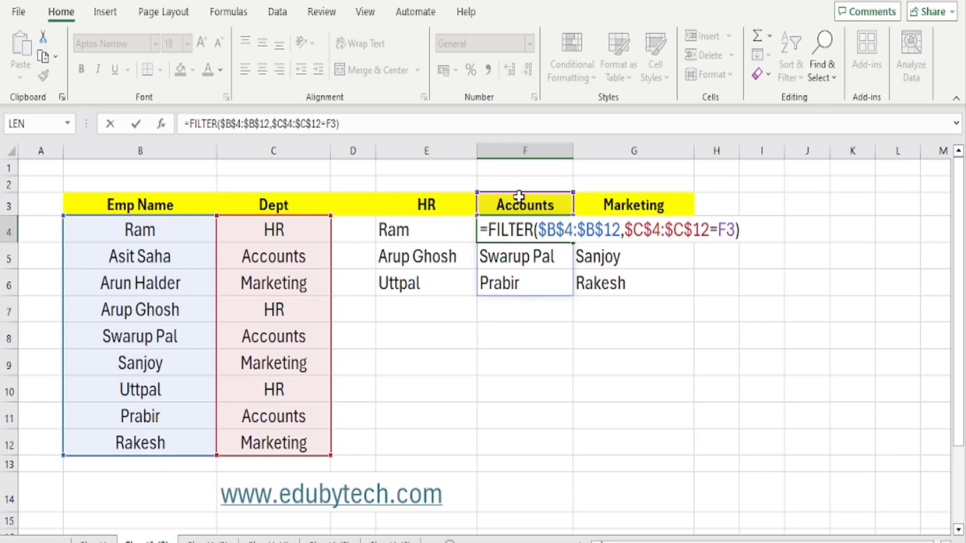
pyautogui.hotkey('ctrl', 'Return')
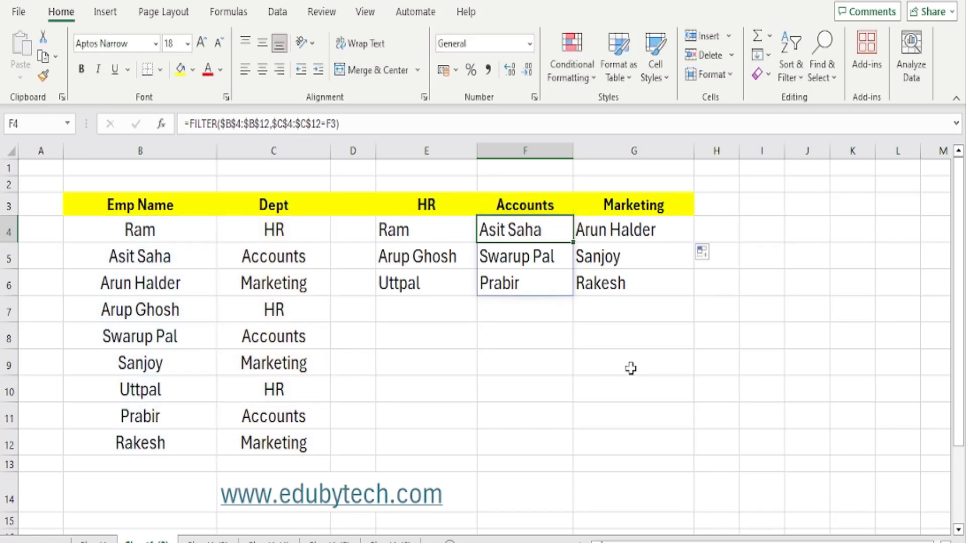
pyautogui.press('Right')
pyautogui.press('F2')
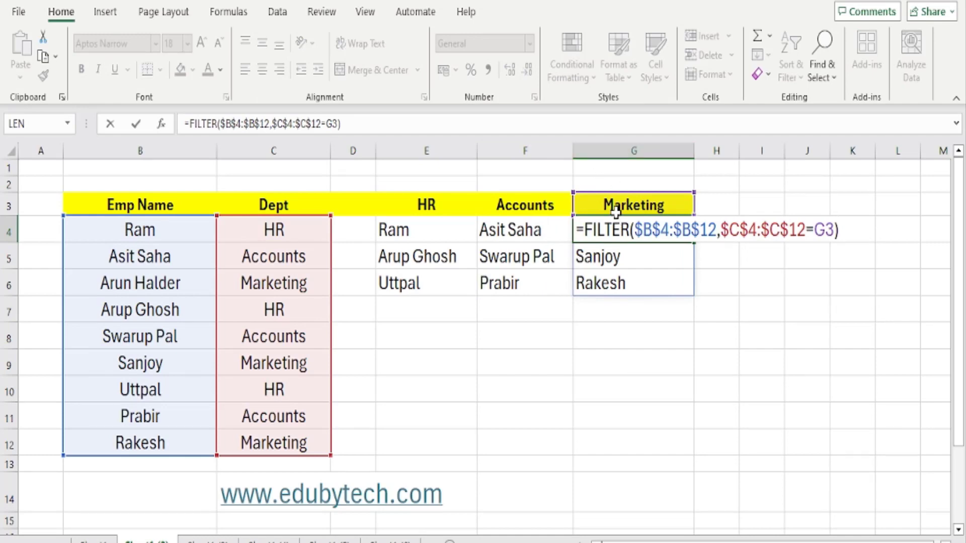
pyautogui.press('Return')
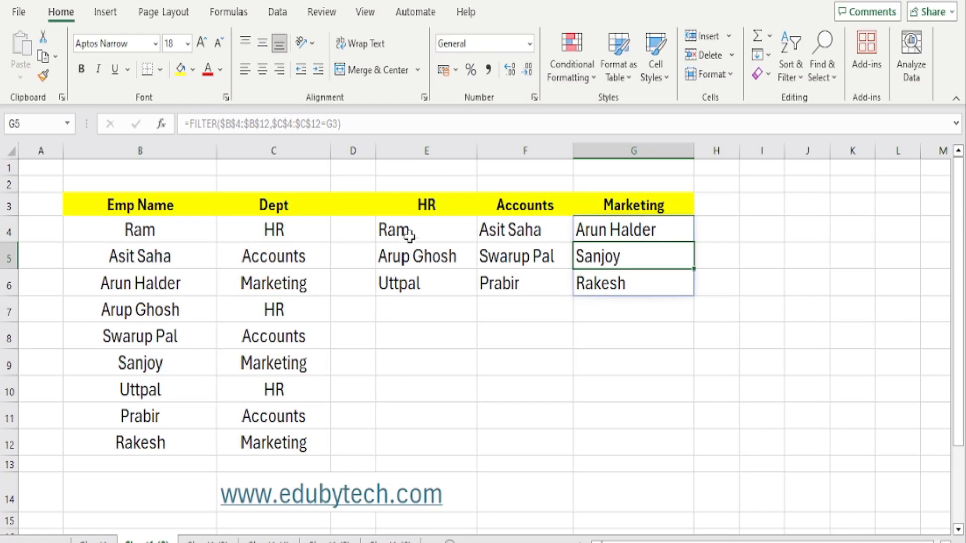
# - Compare the filtered name lists under HR, Accounts and Marketing with the source employee and department data
pyautogui.moveTo(397, 232); pyautogui.dragTo(408, 283)
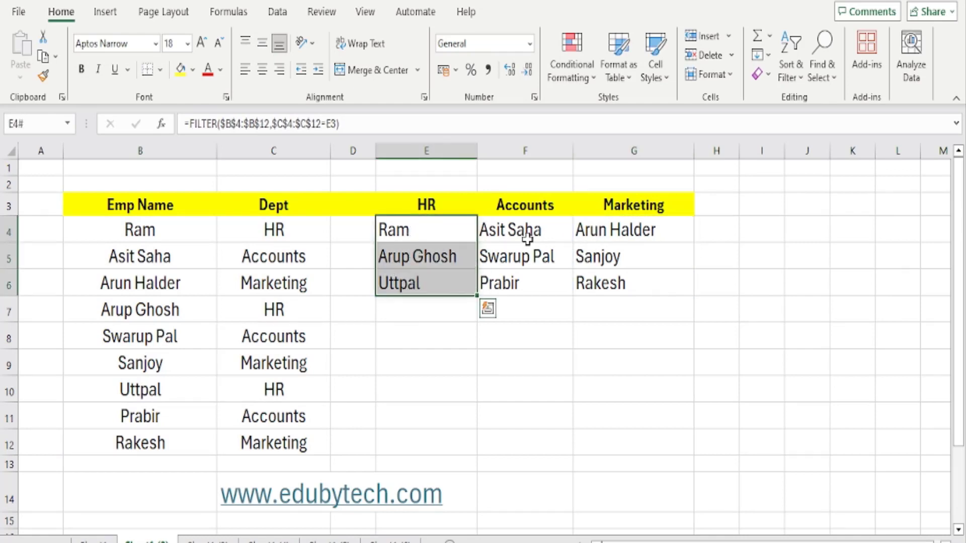
pyautogui.moveTo(524, 237); pyautogui.dragTo(524, 307)
pyautogui.moveTo(666, 234); pyautogui.dragTo(660, 282)
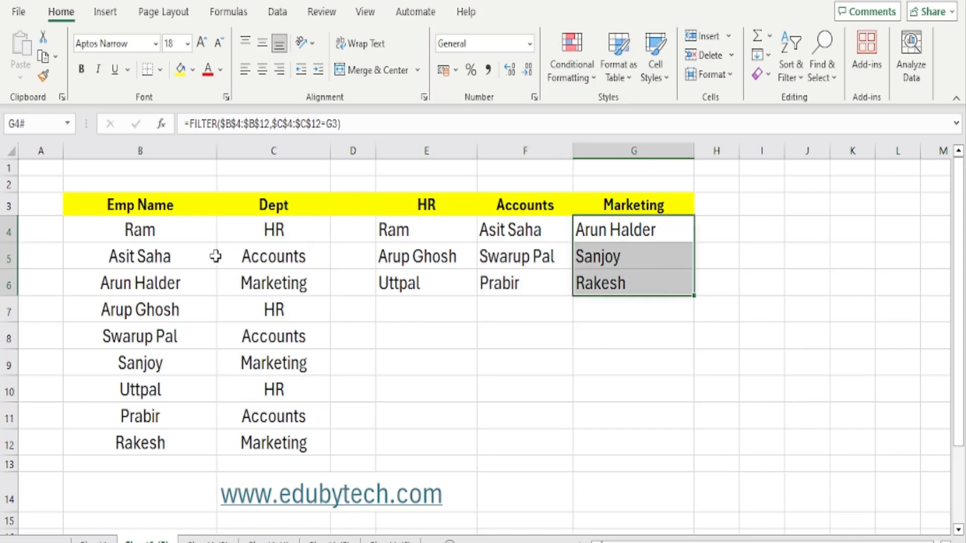
pyautogui.moveTo(151, 231); pyautogui.dragTo(285, 431)
pyautogui.click(584, 378)
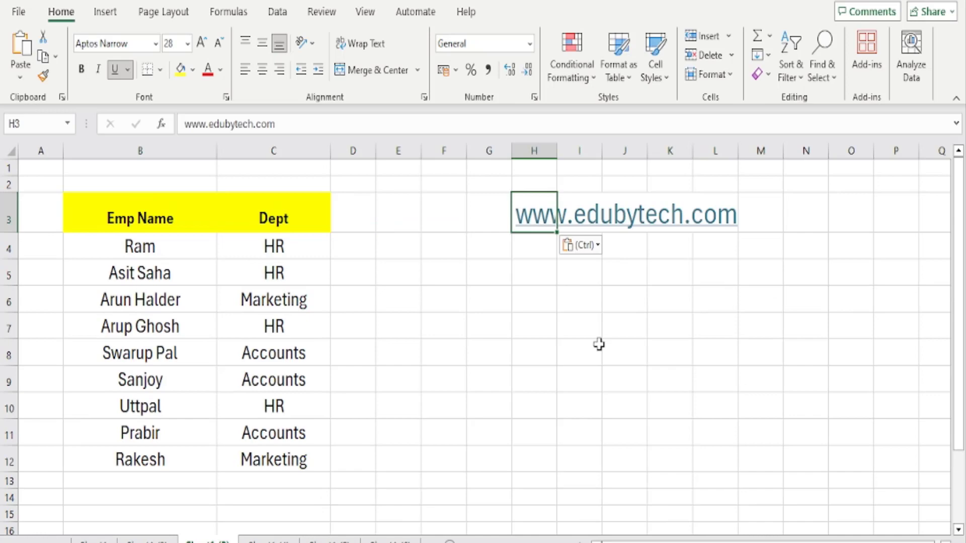
# - Hide rows 4 to 5 and rows 8 to 9 of the employee table
pyautogui.click(599, 345)
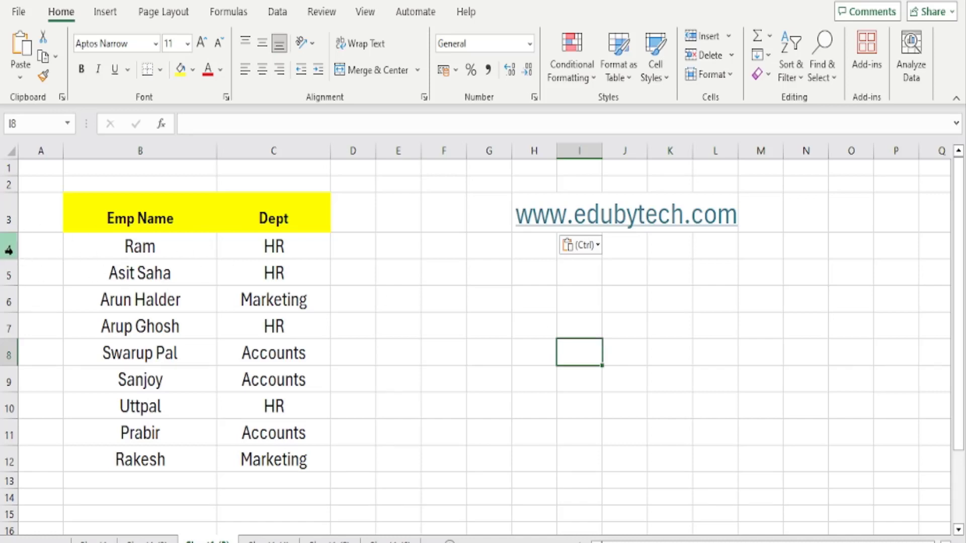
pyautogui.moveTo(9, 250); pyautogui.dragTo(10, 274)
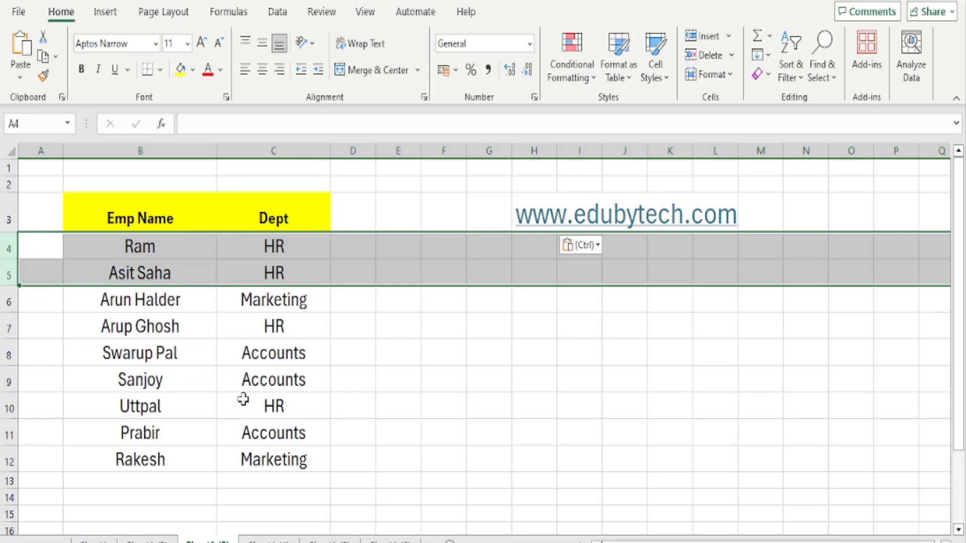
pyautogui.rightClick(7, 249)
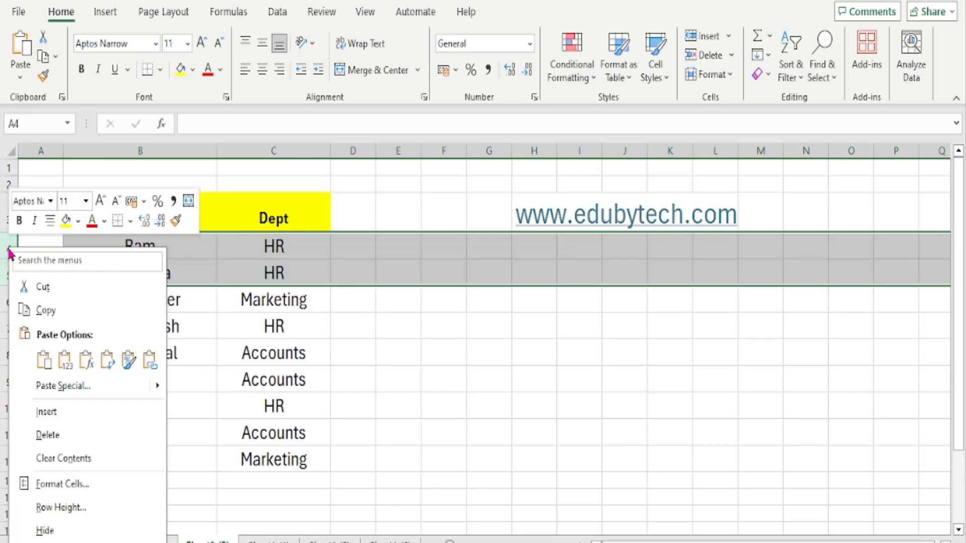
pyautogui.click(55, 529)
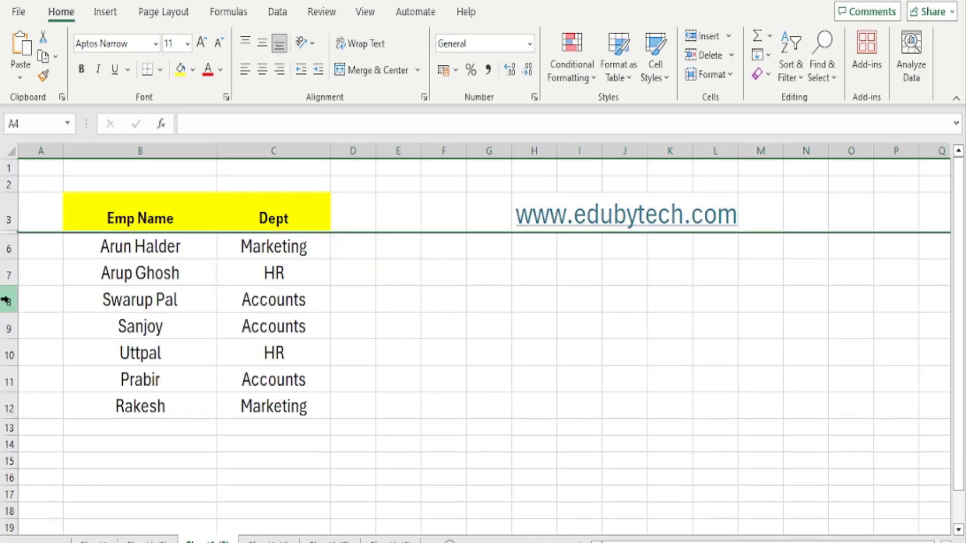
pyautogui.moveTo(4, 304); pyautogui.dragTo(10, 328)
pyautogui.rightClick(5, 302)
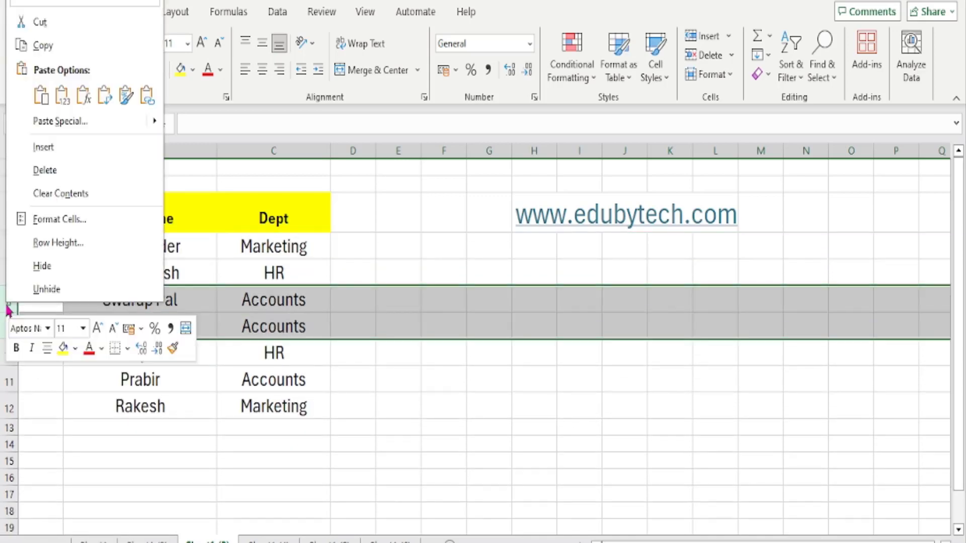
pyautogui.click(45, 287)
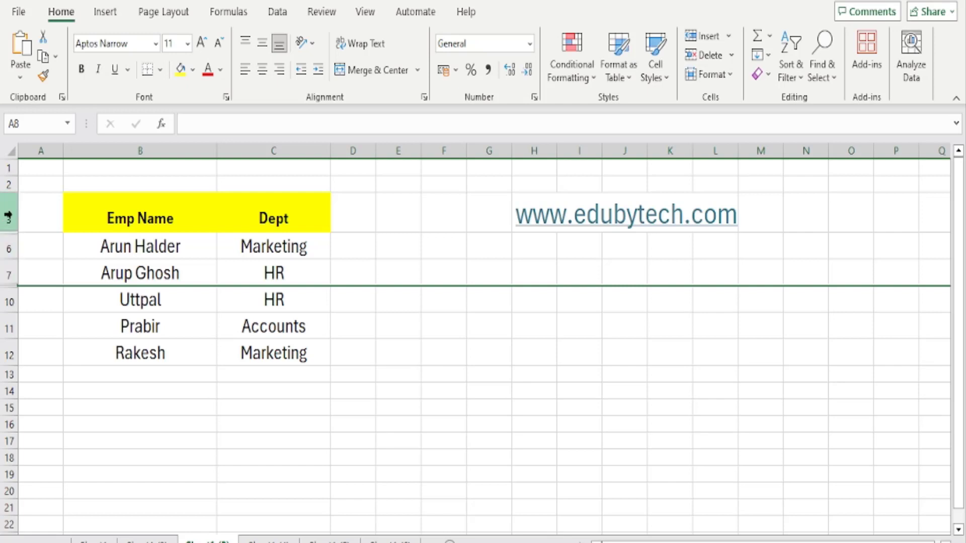
# - Unhide rows 4 to 5 and rows 8 to 9 of the employee table
pyautogui.moveTo(9, 218); pyautogui.dragTo(14, 248)
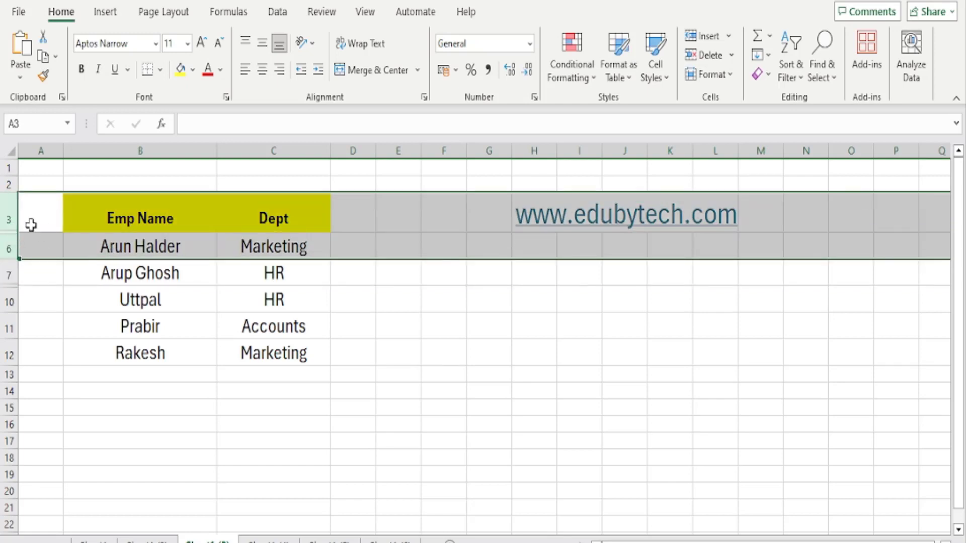
pyautogui.rightClick(8, 213)
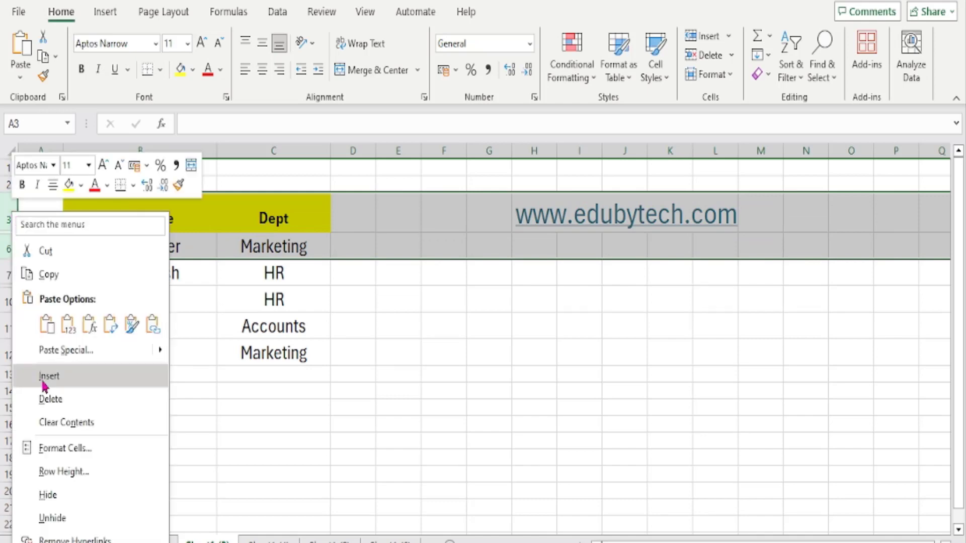
pyautogui.click(53, 518)
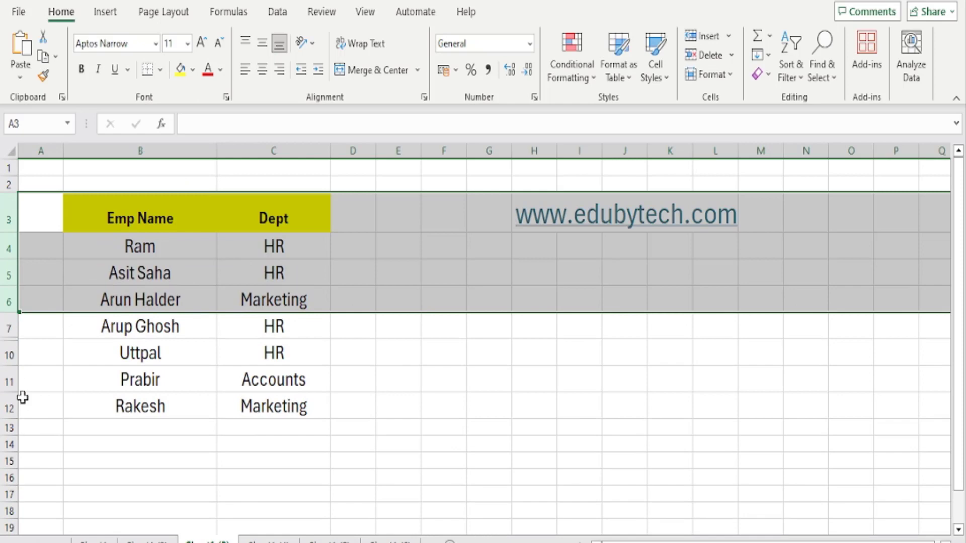
pyautogui.moveTo(11, 322); pyautogui.dragTo(12, 351)
pyautogui.rightClick(10, 329)
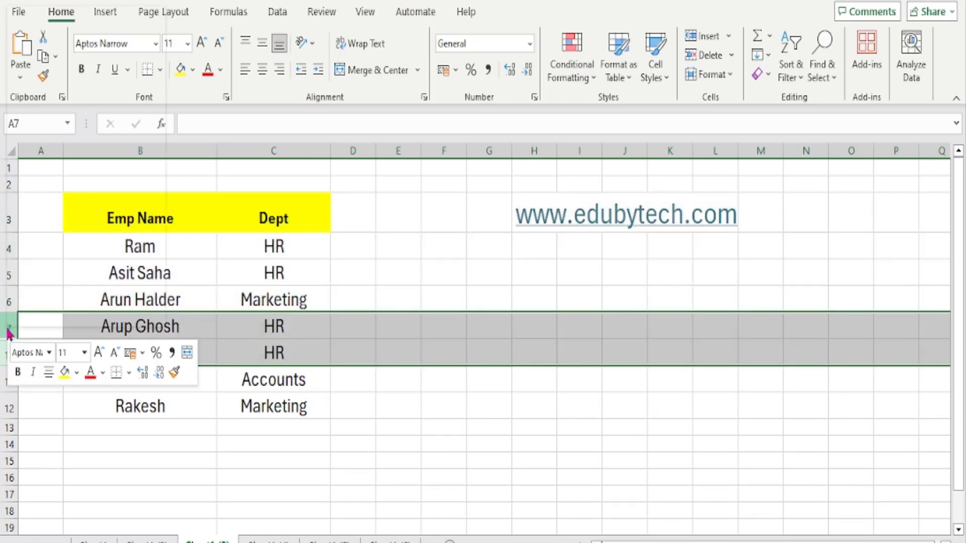
pyautogui.click(15, 313)
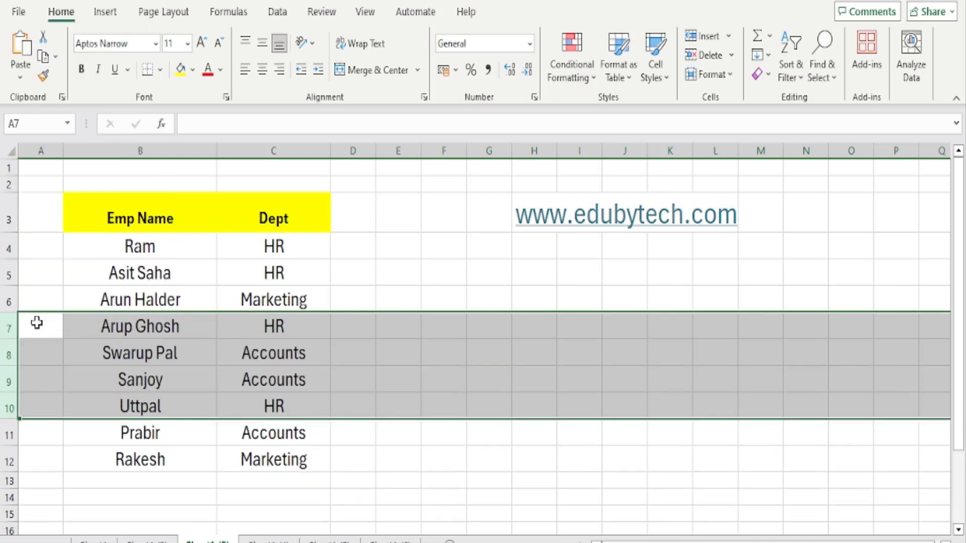
pyautogui.click(348, 369)
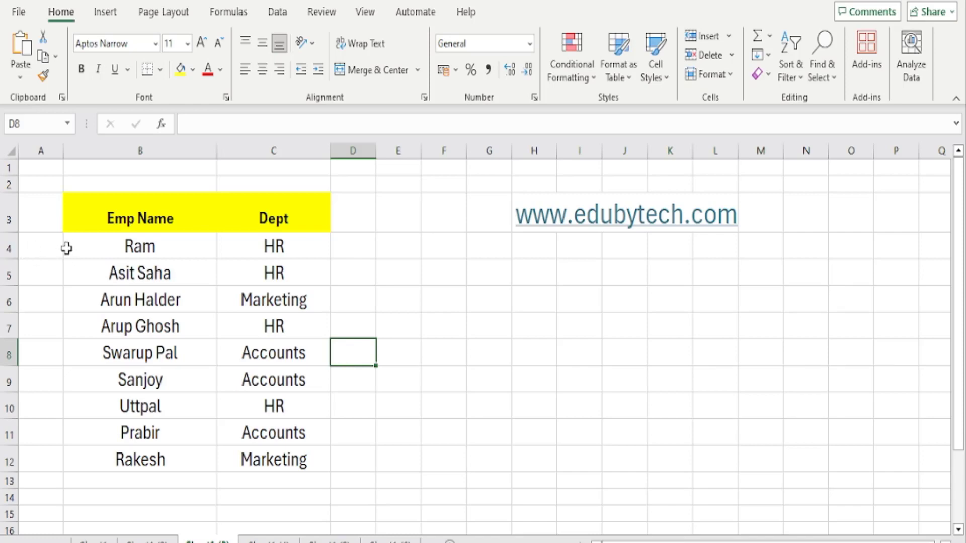
# - Group rows 4 and 5 of the employee table into an outline
pyautogui.moveTo(81, 246); pyautogui.dragTo(263, 272)
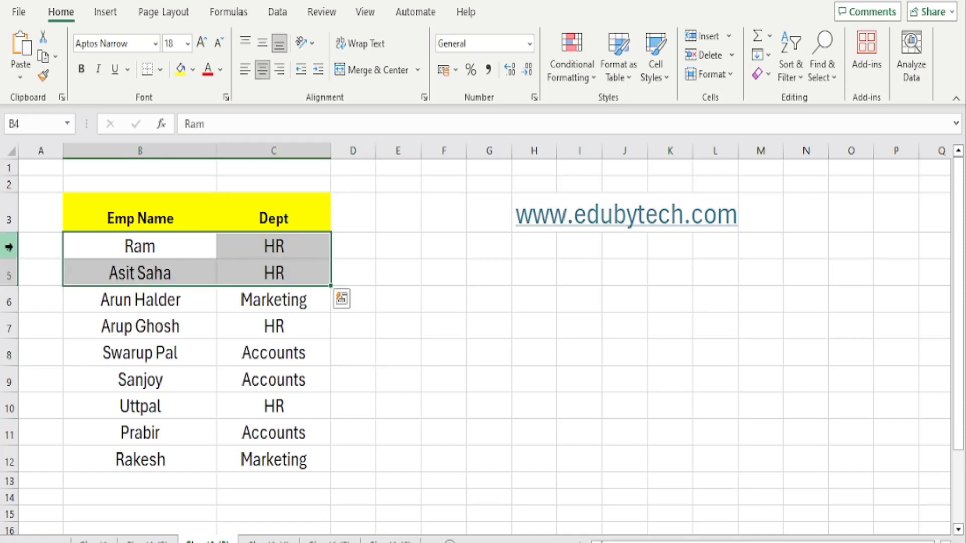
pyautogui.moveTo(10, 247); pyautogui.dragTo(305, 271)
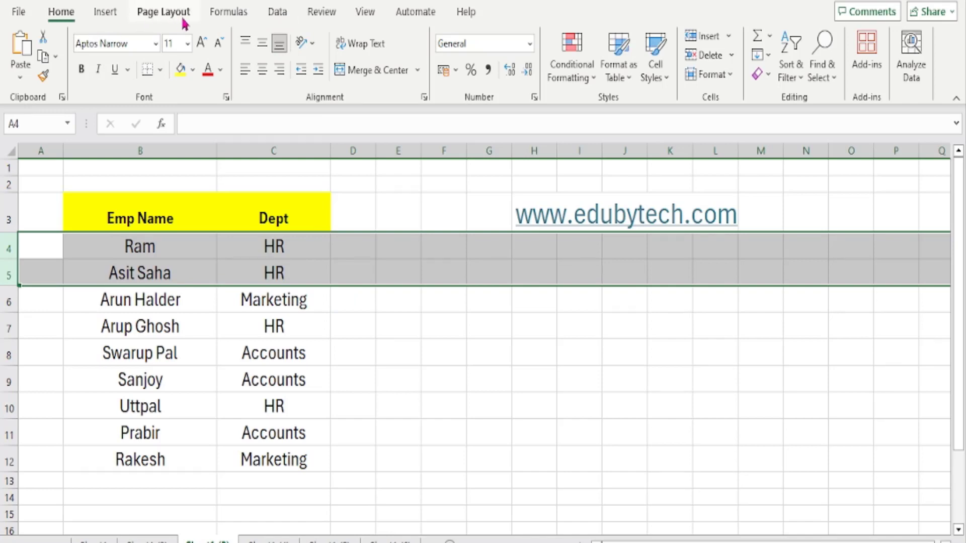
pyautogui.click(279, 14)
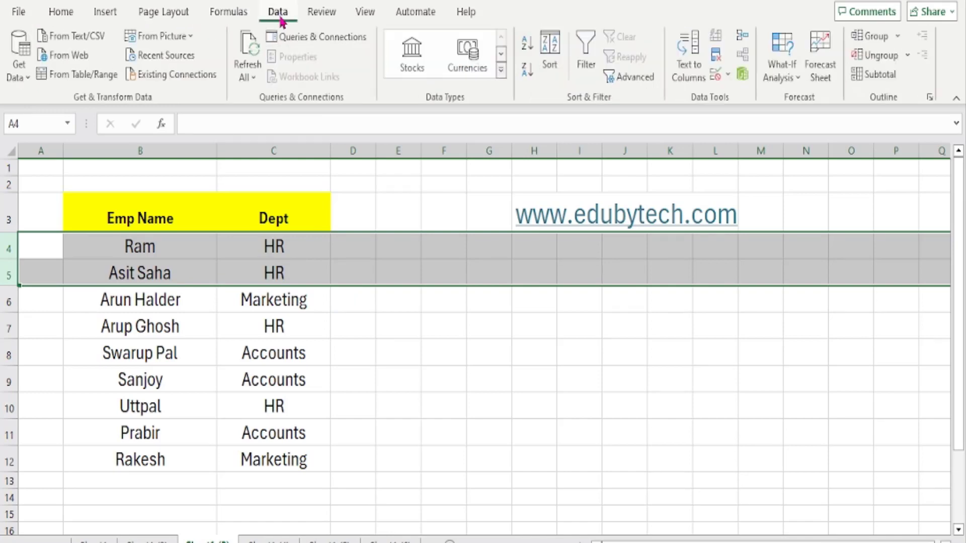
pyautogui.click(874, 40)
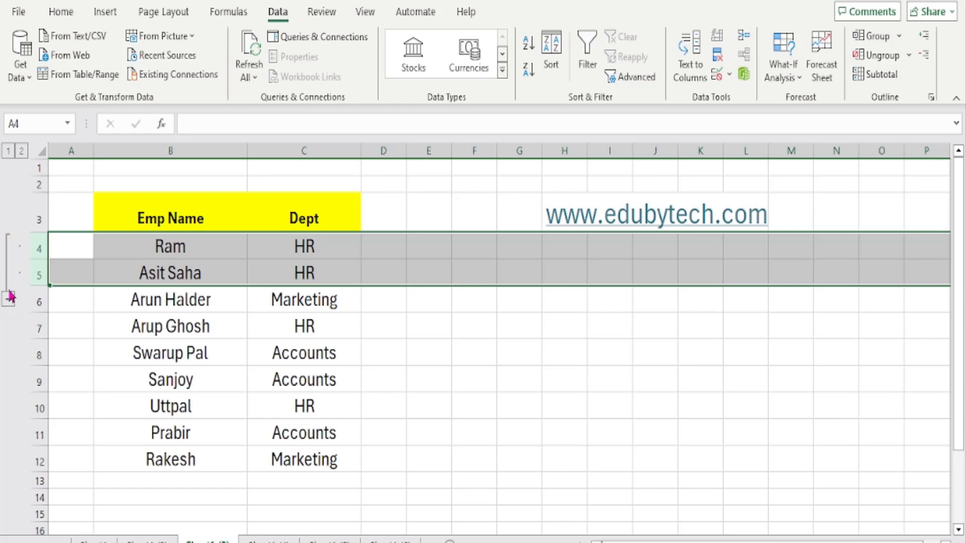
# - Collapse the group on rows 4 to 5 and expand it again
pyautogui.click(174, 385)
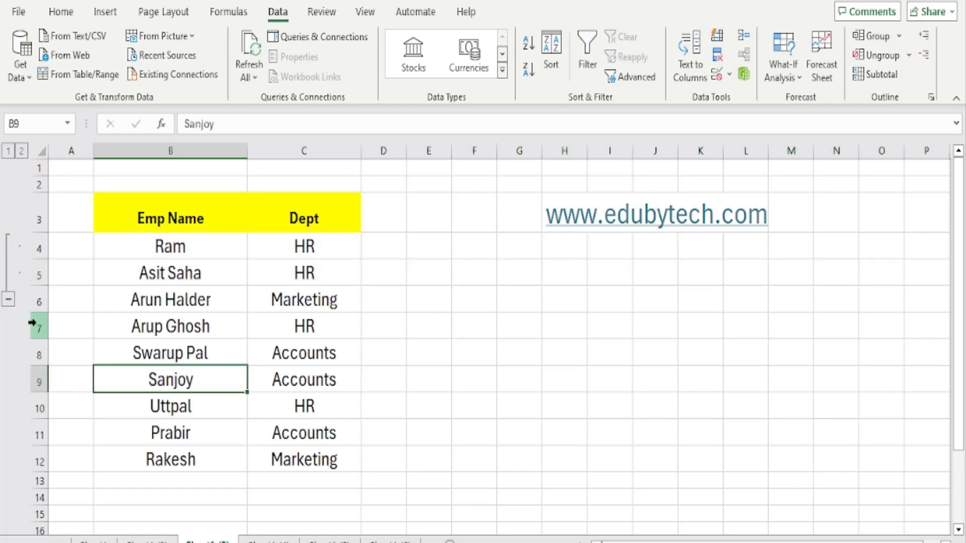
pyautogui.click(8, 300)
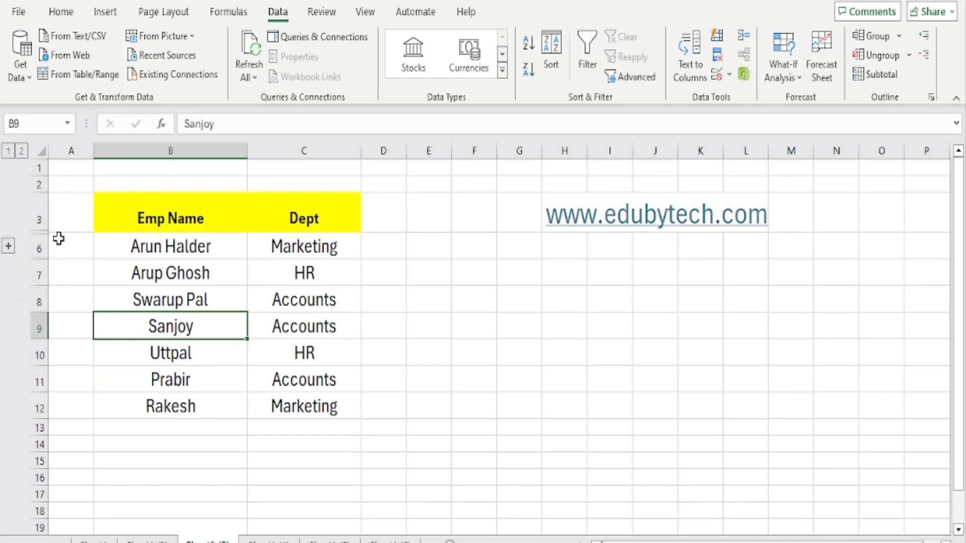
pyautogui.click(9, 248)
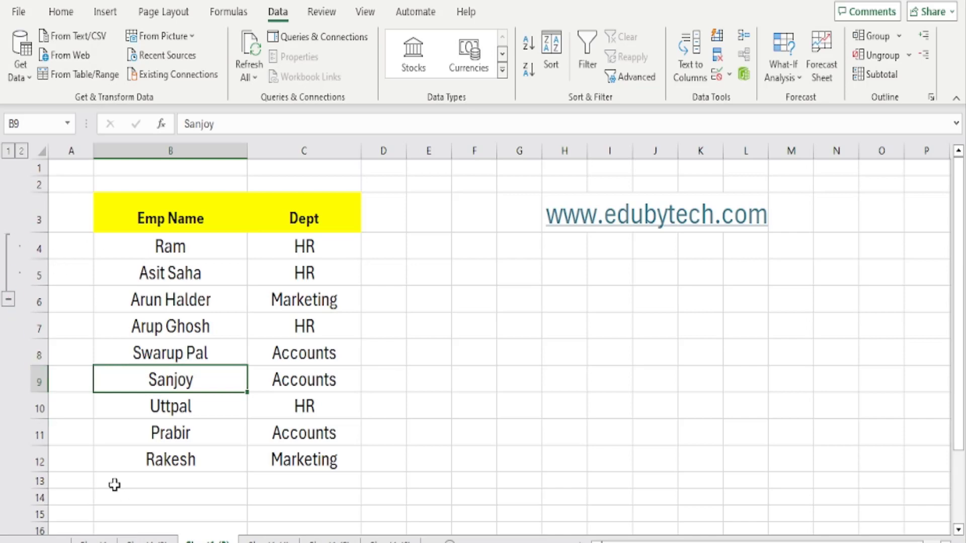
# - Group rows 8 and 9 of the employee table as a second outline group
pyautogui.moveTo(36, 350); pyautogui.dragTo(38, 386)
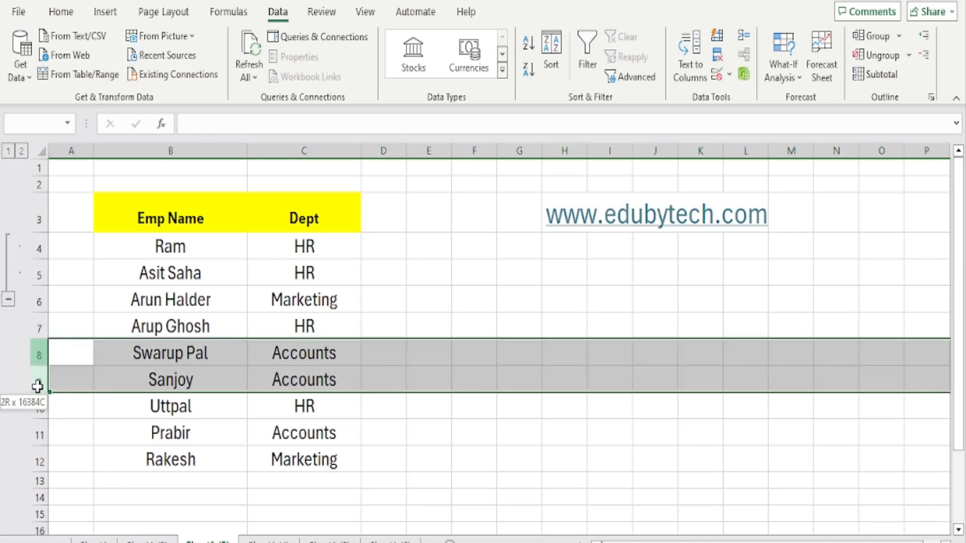
pyautogui.click(895, 38)
pyautogui.click(474, 460)
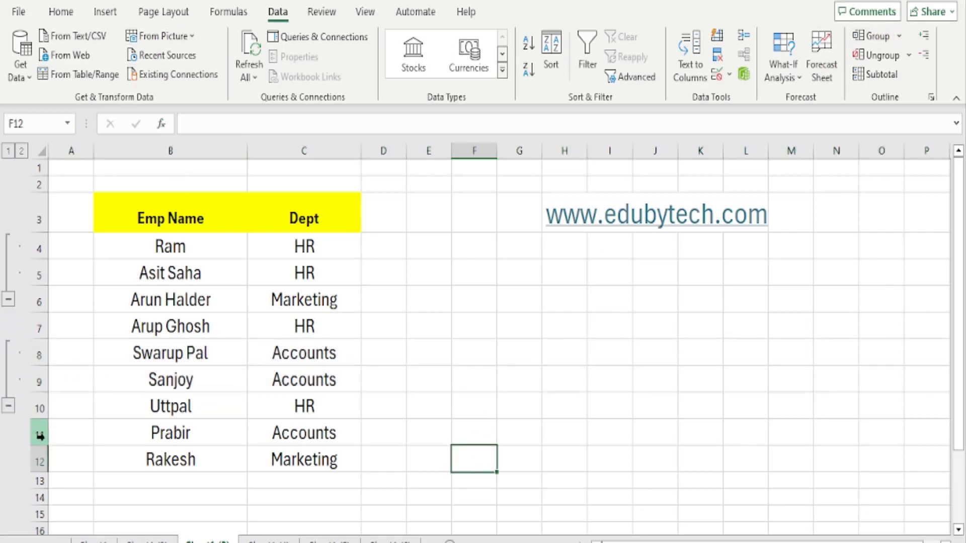
# - Collapse and re-expand both row groups, rows 8 to 9 and rows 4 to 5
pyautogui.click(8, 405)
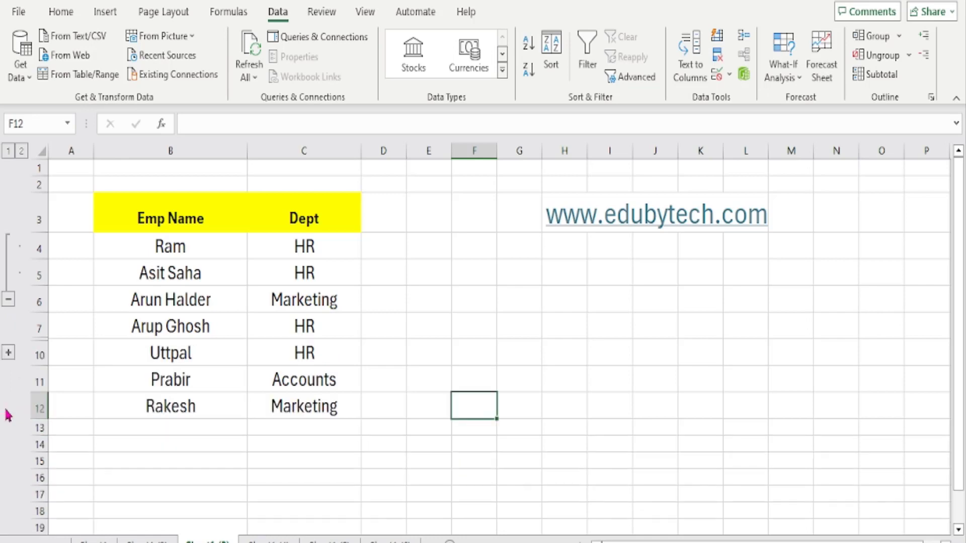
pyautogui.click(9, 301)
pyautogui.click(9, 300)
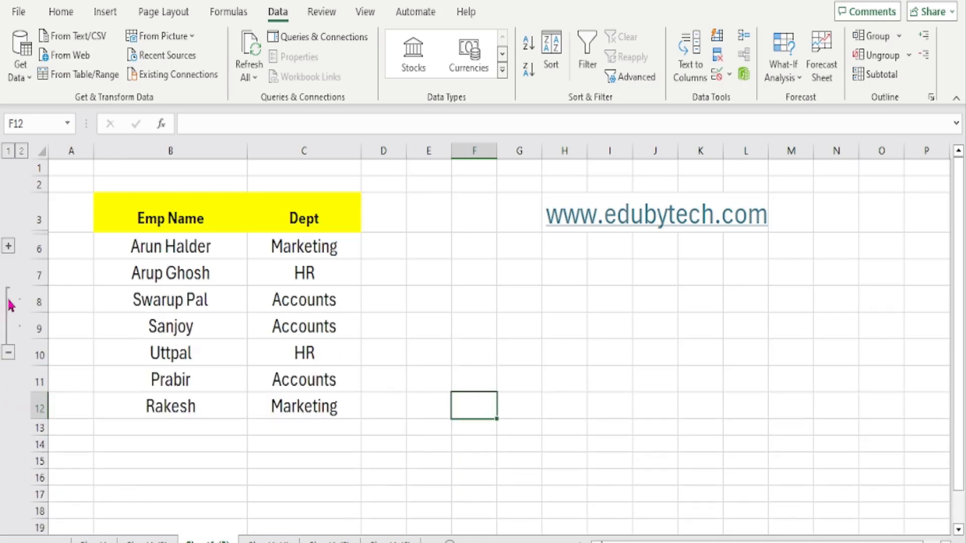
pyautogui.click(8, 246)
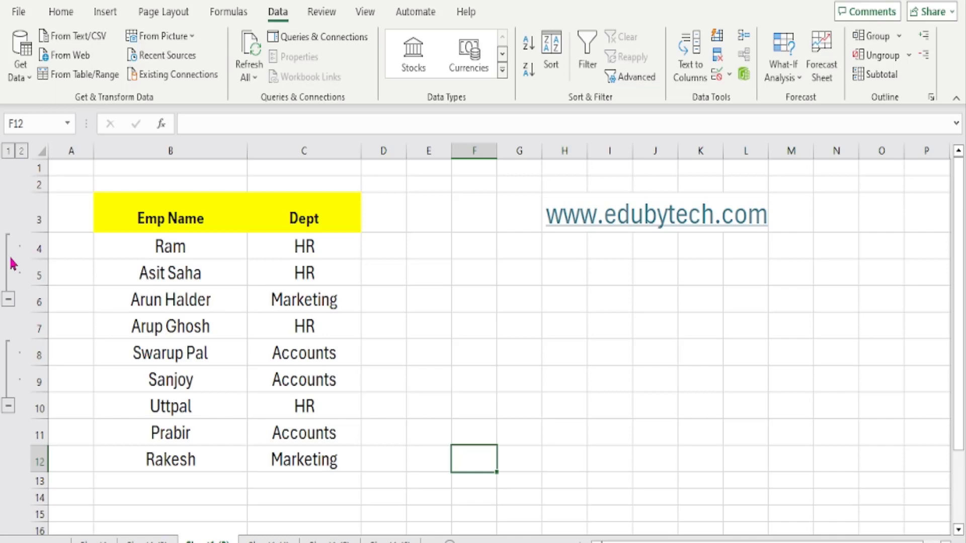
# - Delete two blank columns, starting at column E, between the employee table and the website address
pyautogui.click(427, 152)
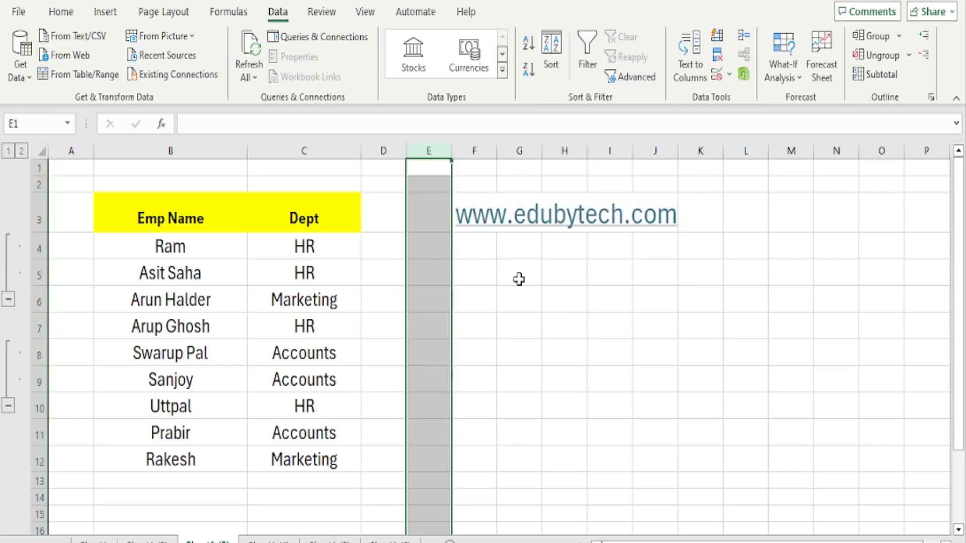
pyautogui.click(493, 250)
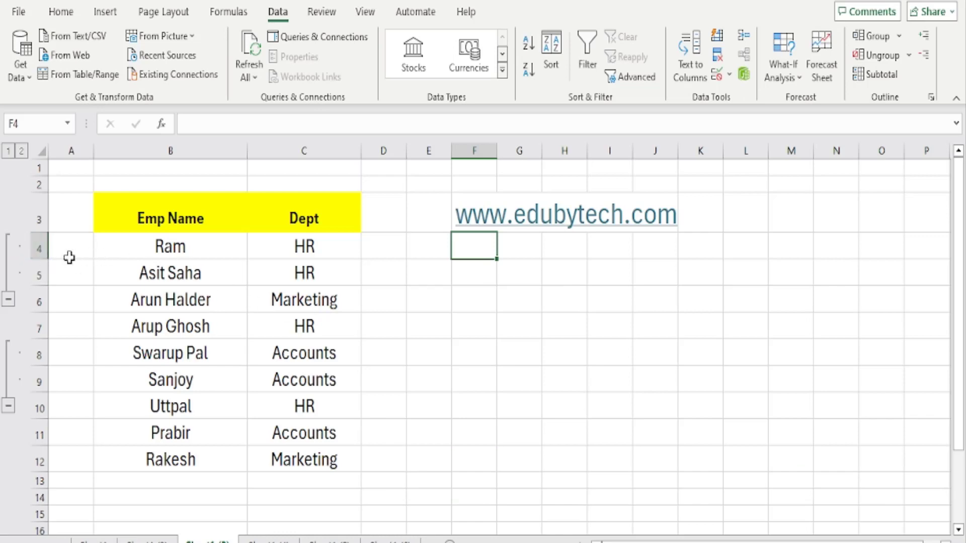
# - Remove row 4 from its outline group by ungrouping rows with cell F4 selected
pyautogui.click(899, 37)
pyautogui.click(899, 37)
pyautogui.click(896, 56)
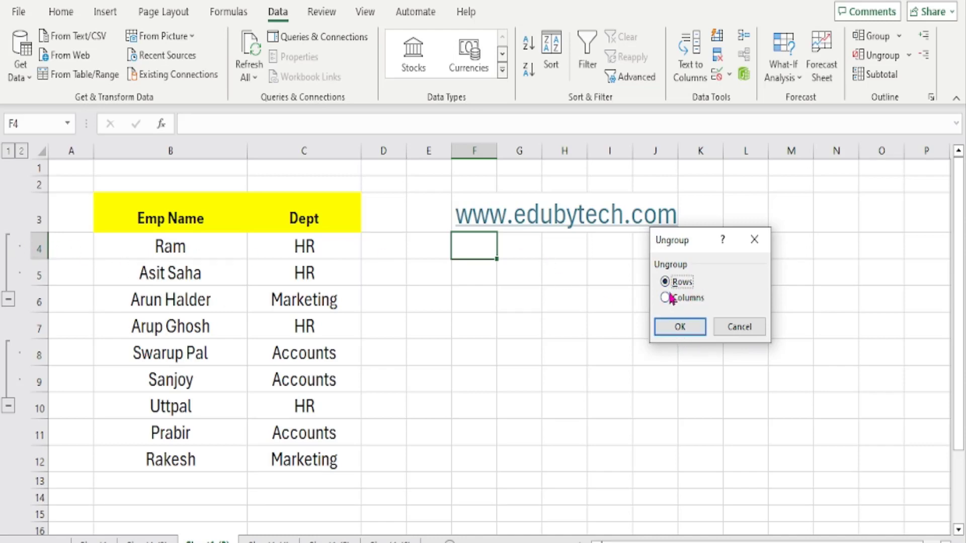
pyautogui.click(681, 326)
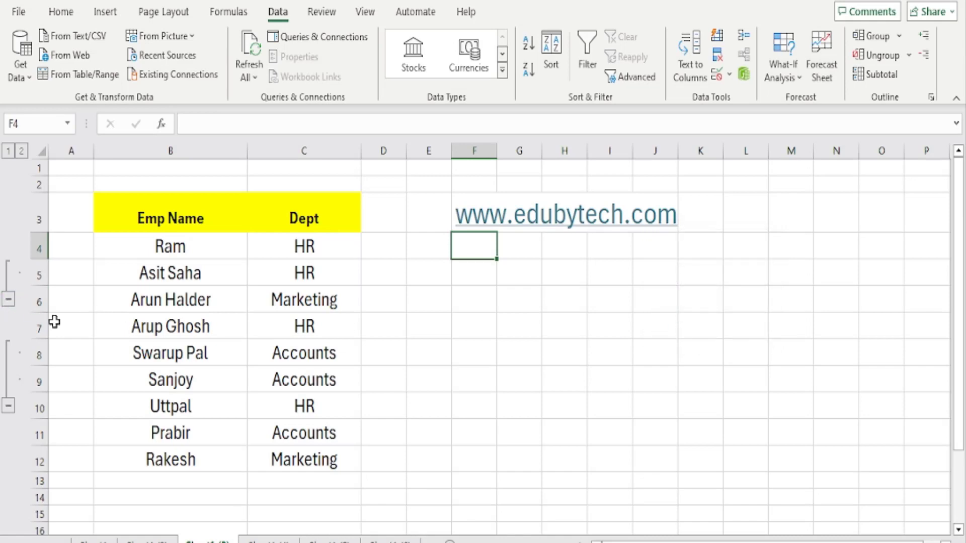
# - Ungroup rows 4 and 5 of the employee table, selecting A4:C5
pyautogui.click(8, 302)
pyautogui.click(9, 276)
pyautogui.moveTo(75, 248); pyautogui.dragTo(312, 277)
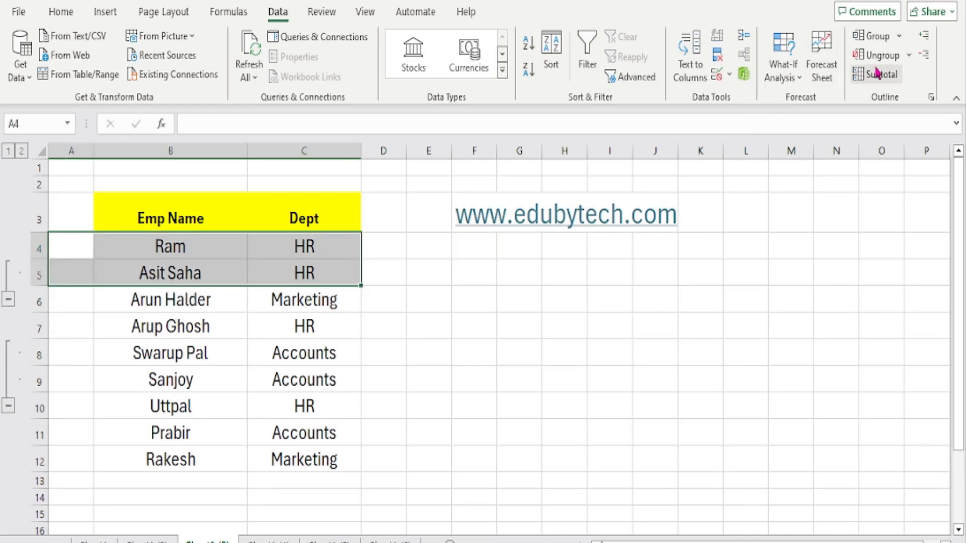
pyautogui.click(898, 55)
pyautogui.click(680, 327)
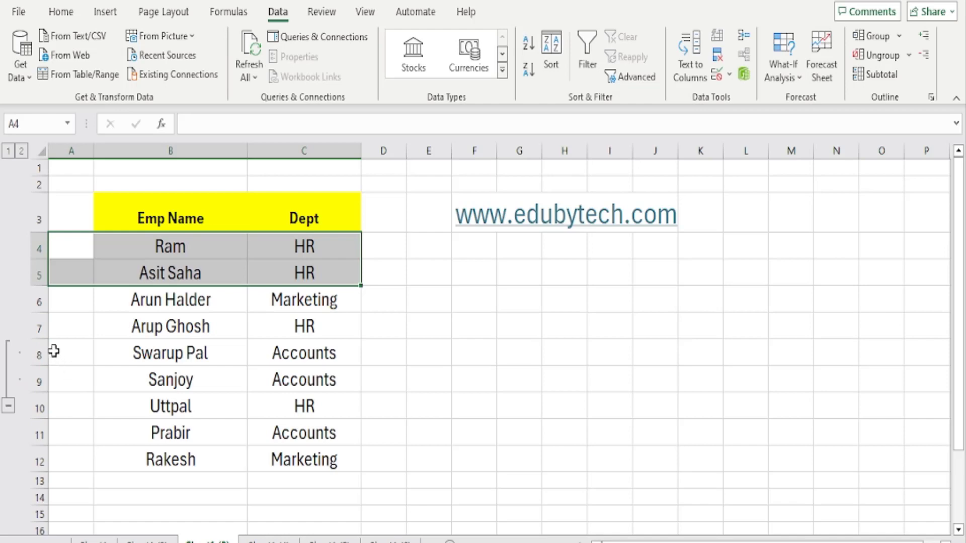
# - Ungroup rows 8 and 9 of the employee table, selecting A8:C9
pyautogui.moveTo(54, 352); pyautogui.dragTo(310, 367)
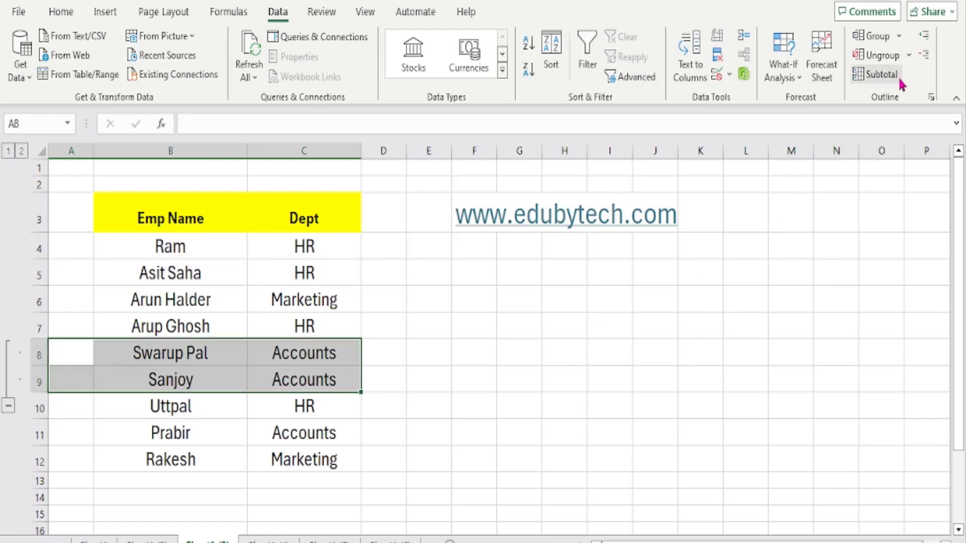
pyautogui.click(880, 55)
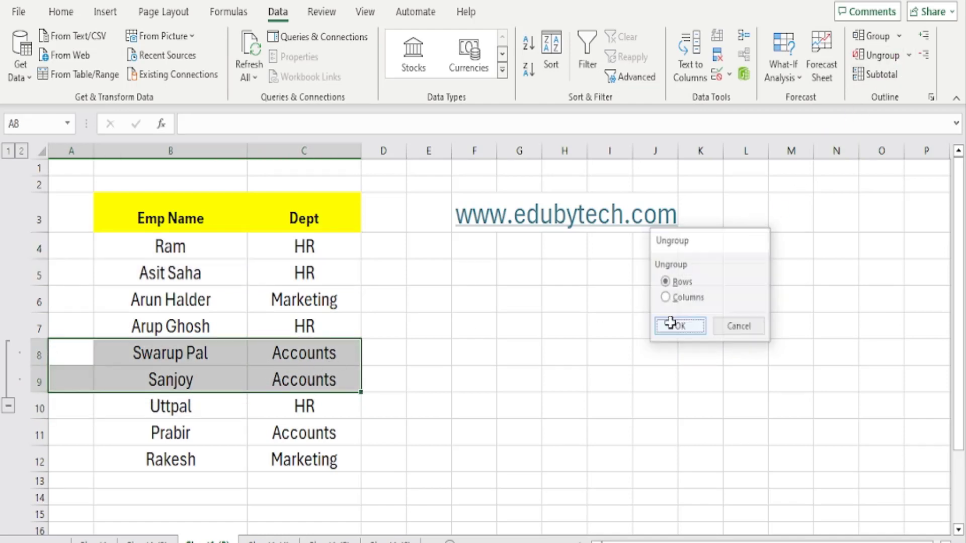
pyautogui.click(671, 326)
pyautogui.click(410, 361)
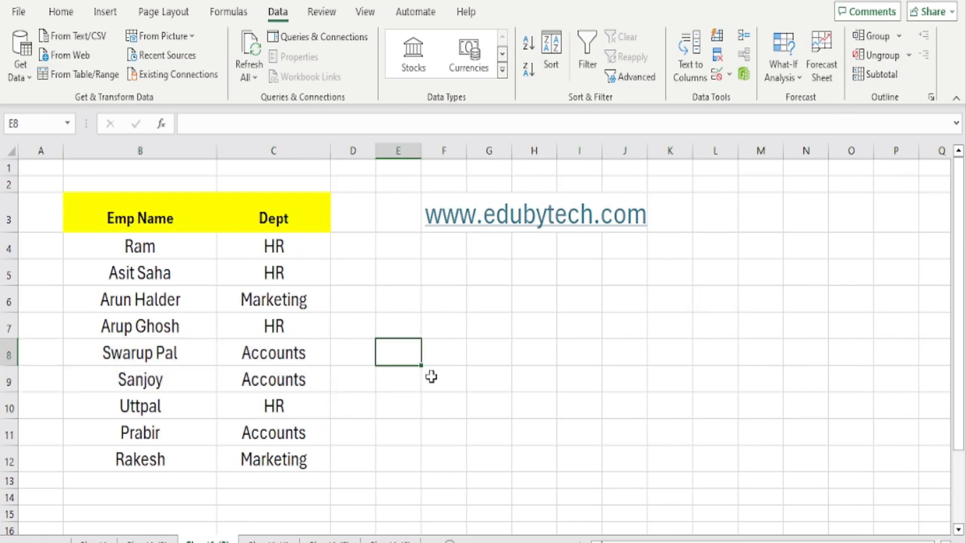
# - Switch to the Sheet1 (4) worksheet and sort the employee table by Emp Name from A to Z
pyautogui.click(268, 542)
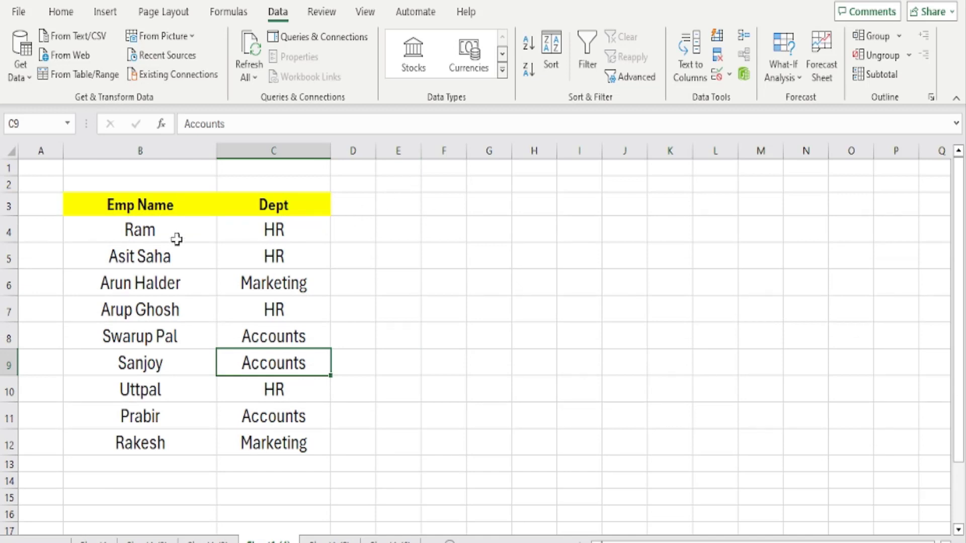
pyautogui.click(172, 287)
pyautogui.rightClick(172, 287)
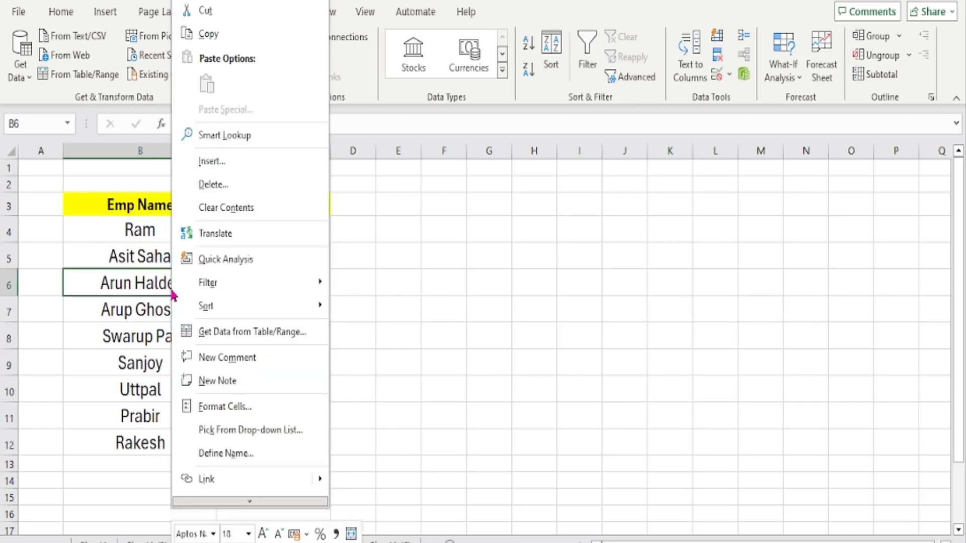
pyautogui.moveTo(298, 314)
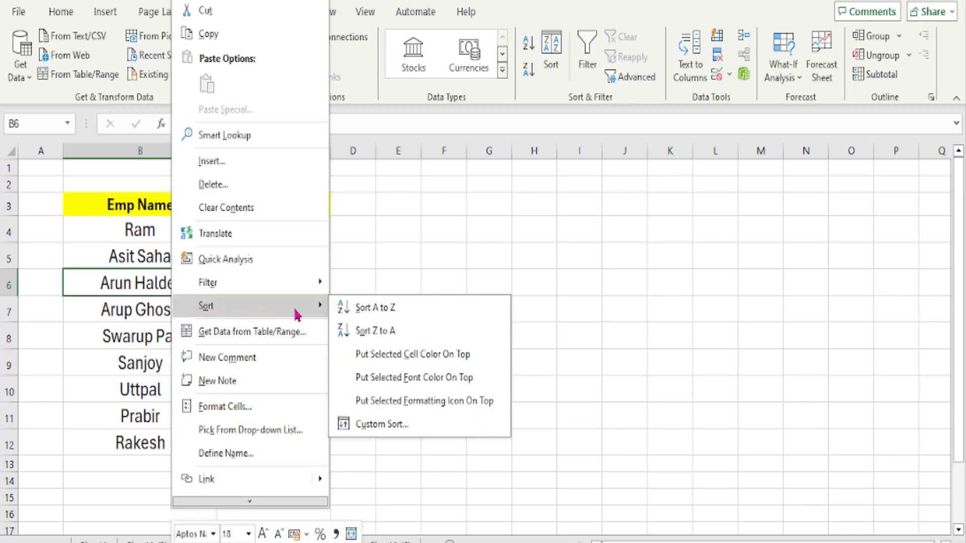
pyautogui.click(392, 307)
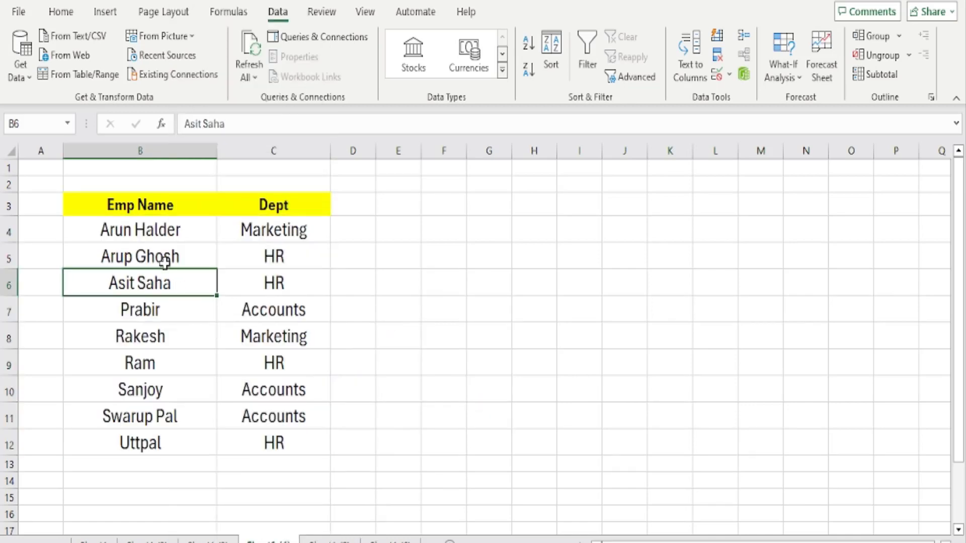
# - Sort the employee table by Emp Name from Z to A
pyautogui.rightClick(169, 288)
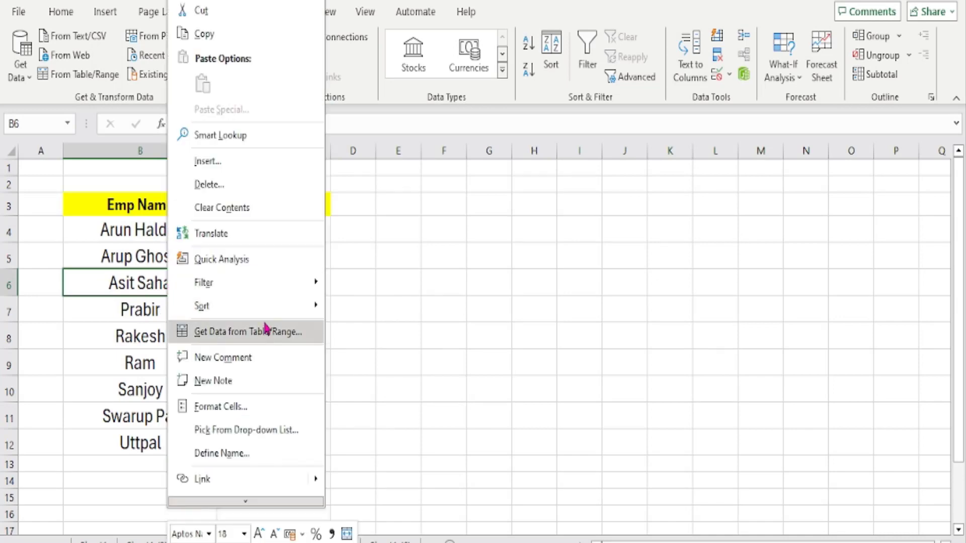
pyautogui.moveTo(280, 312)
pyautogui.click(363, 329)
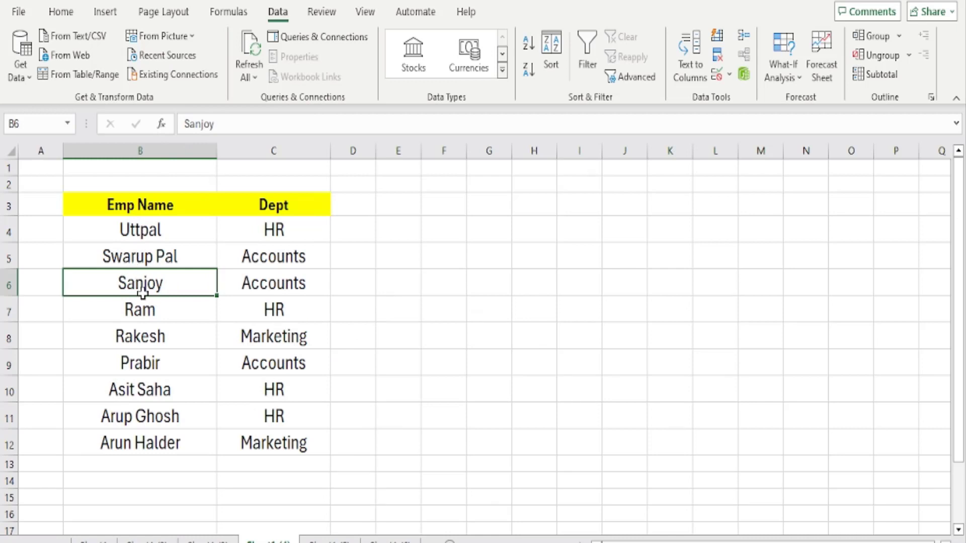
# - Compare the sorted employee names in column B with their departments in column C, row by row
pyautogui.moveTo(151, 229); pyautogui.dragTo(154, 443)
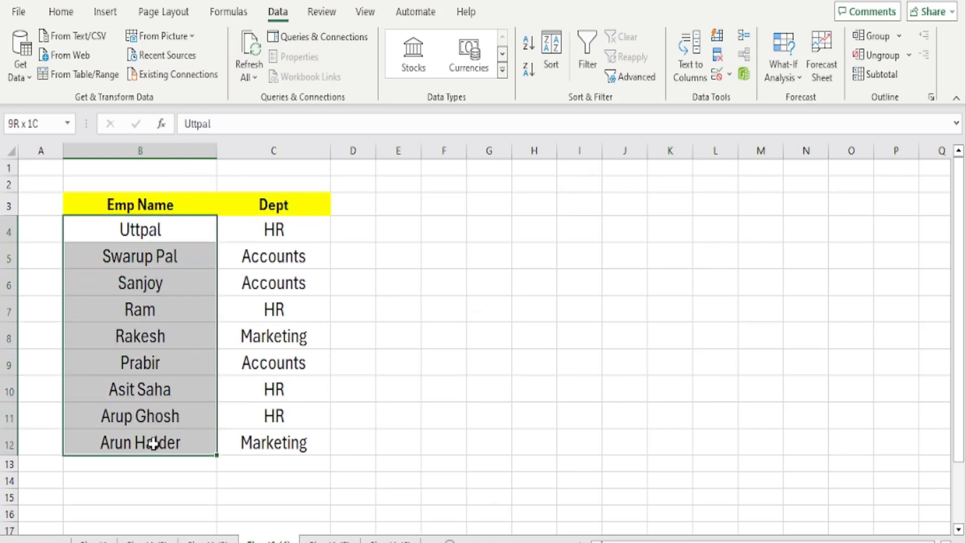
pyautogui.click(133, 308)
pyautogui.click(283, 314)
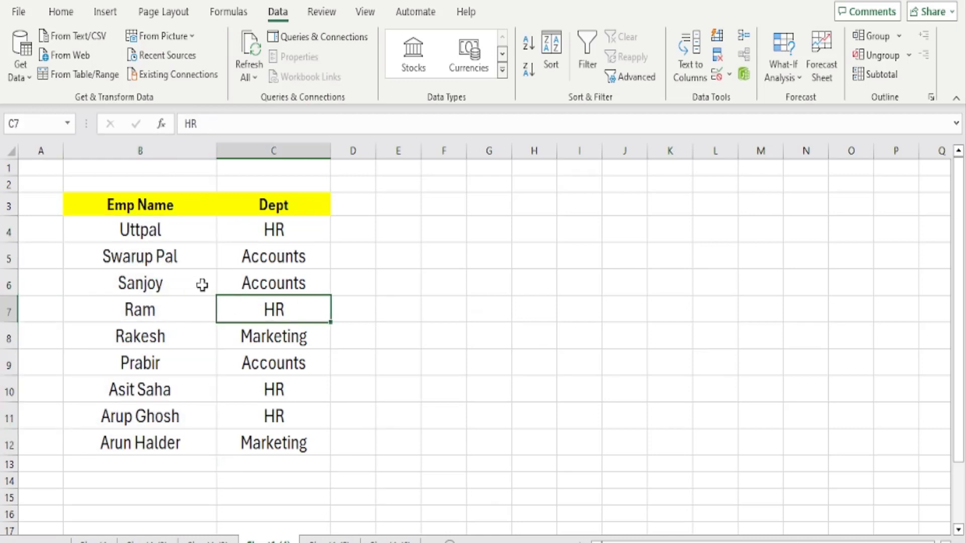
pyautogui.click(185, 283)
pyautogui.click(252, 283)
pyautogui.click(167, 256)
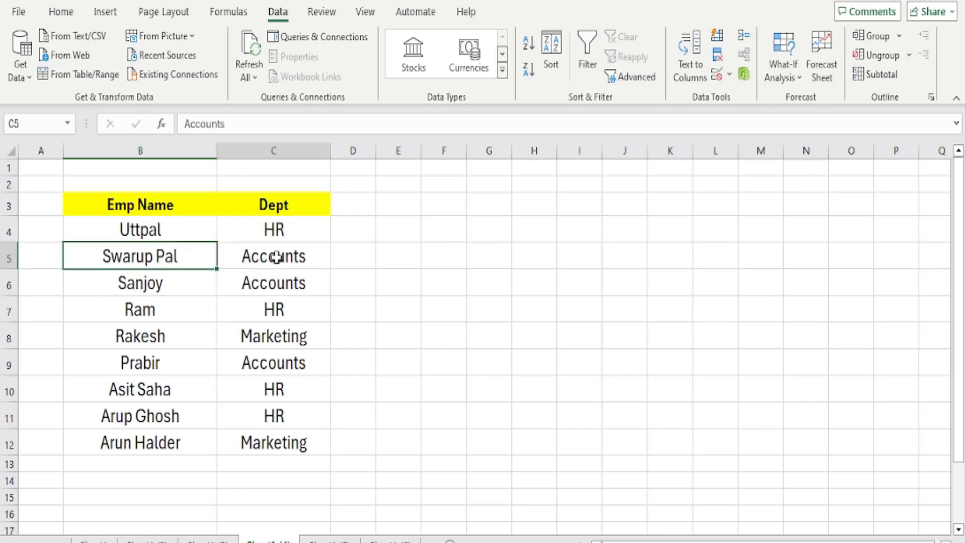
pyautogui.click(276, 255)
pyautogui.click(165, 233)
pyautogui.click(271, 234)
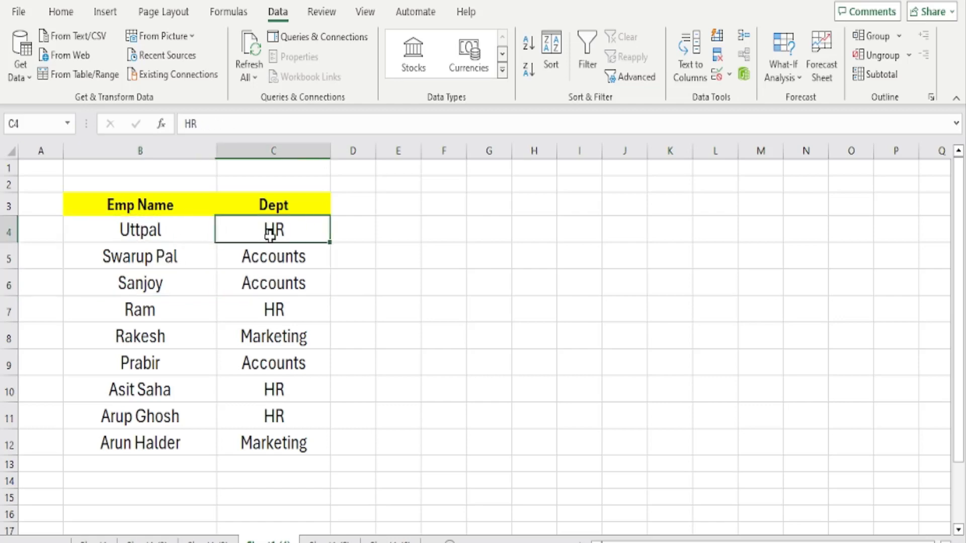
pyautogui.click(173, 287)
pyautogui.click(272, 287)
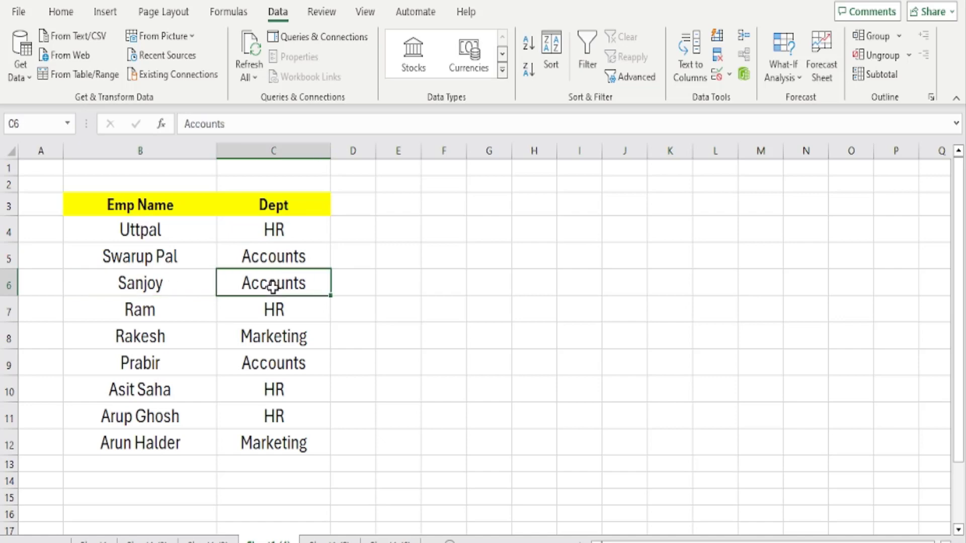
pyautogui.click(187, 285)
pyautogui.moveTo(186, 285); pyautogui.dragTo(174, 418)
pyautogui.moveTo(260, 283); pyautogui.dragTo(288, 426)
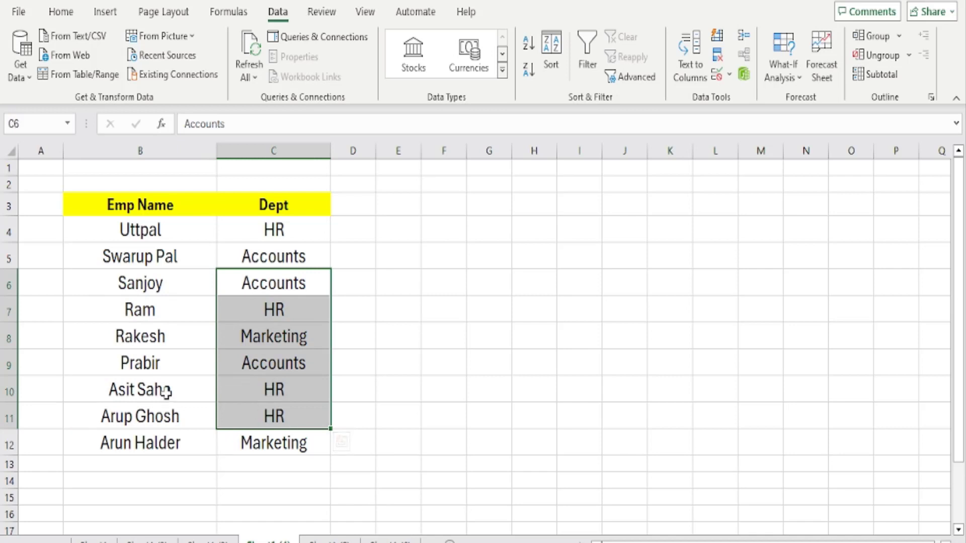
pyautogui.moveTo(154, 370); pyautogui.dragTo(160, 246)
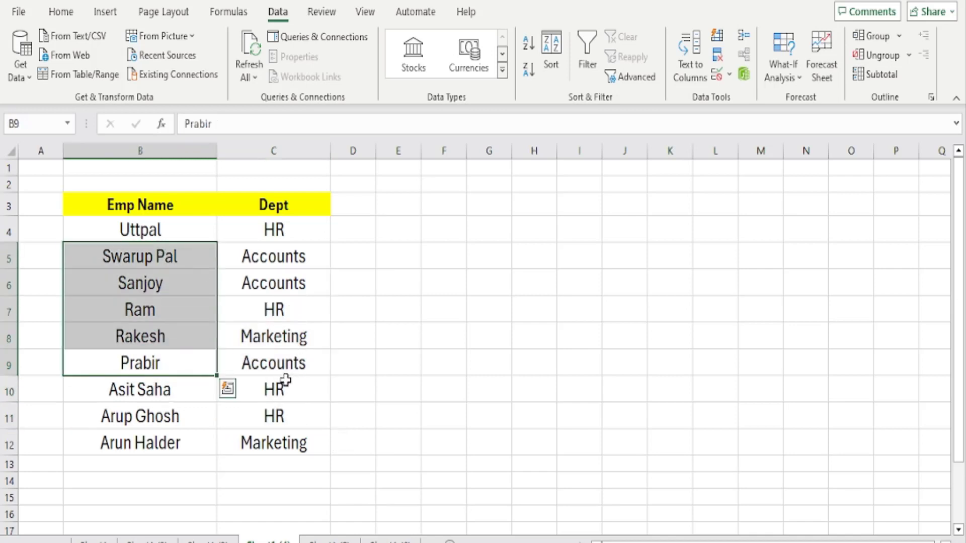
pyautogui.moveTo(282, 372); pyautogui.dragTo(276, 259)
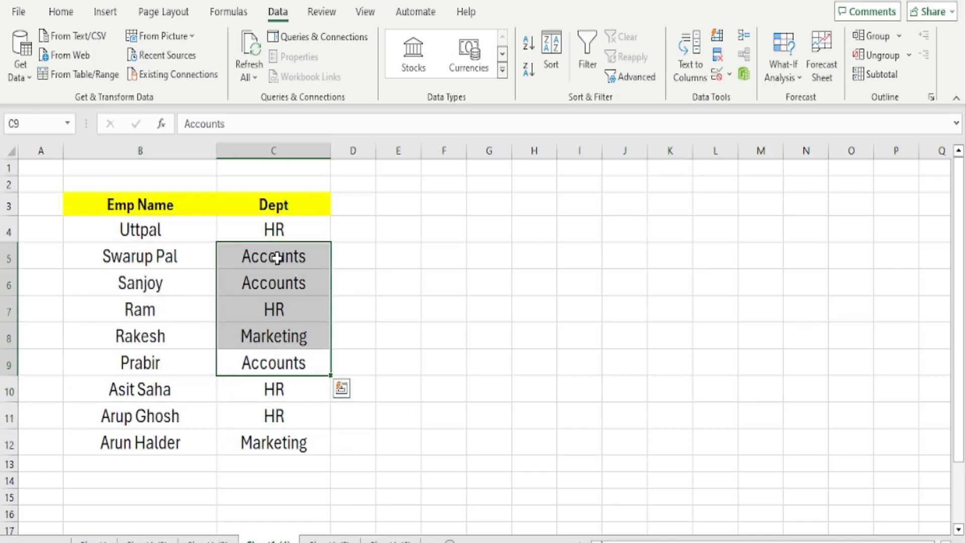
pyautogui.click(462, 282)
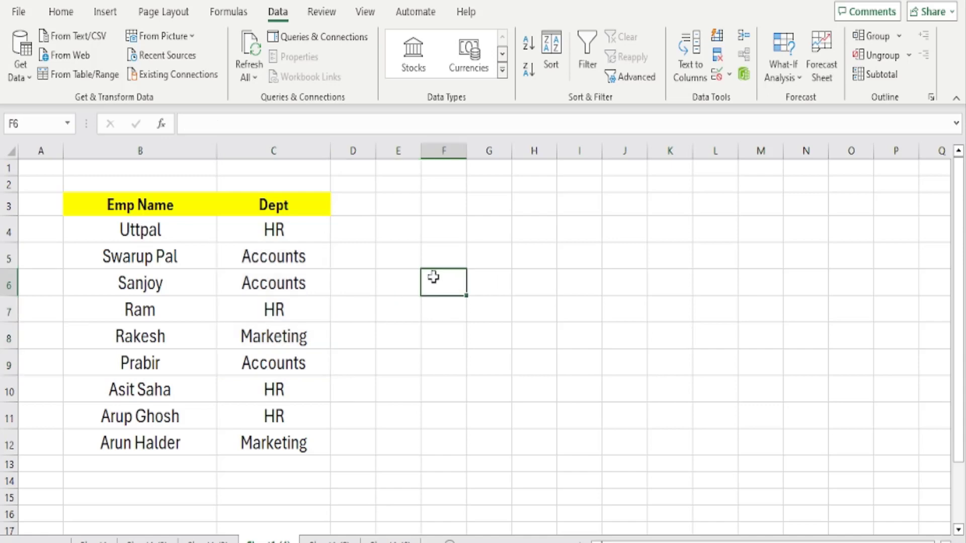
# - Sort the employee table by Emp Name in ascending order, A to Z
pyautogui.rightClick(168, 309)
pyautogui.moveTo(283, 308)
pyautogui.click(372, 306)
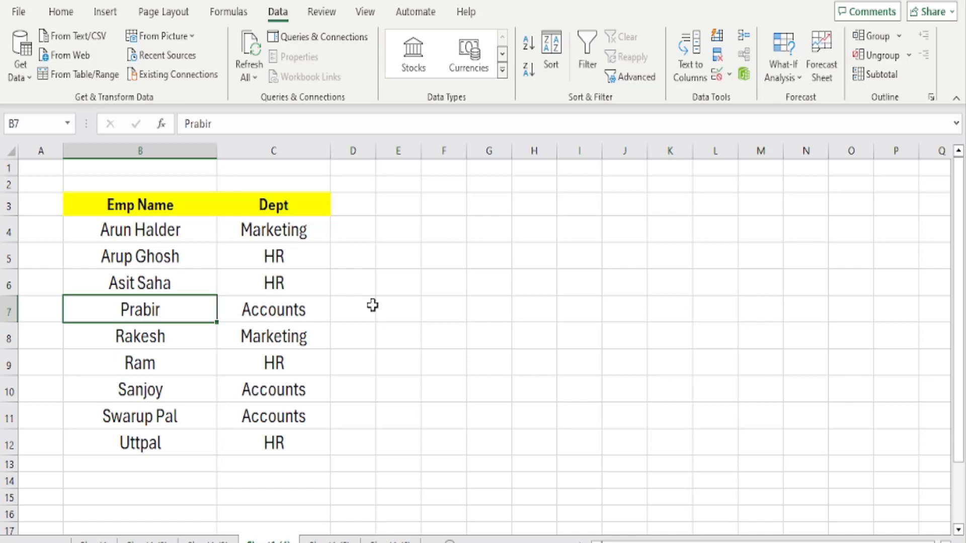
# - Examine the Dept column, the empty columns beside the table, and the Emp Name column as ranges a sort could involve
pyautogui.moveTo(282, 199); pyautogui.dragTo(304, 463)
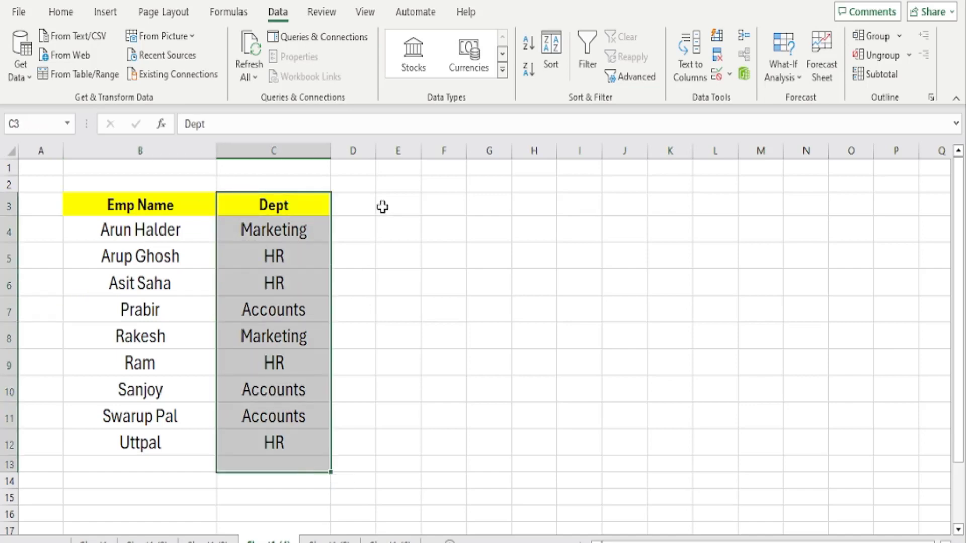
pyautogui.moveTo(350, 211); pyautogui.dragTo(403, 464)
pyautogui.moveTo(447, 203); pyautogui.dragTo(469, 464)
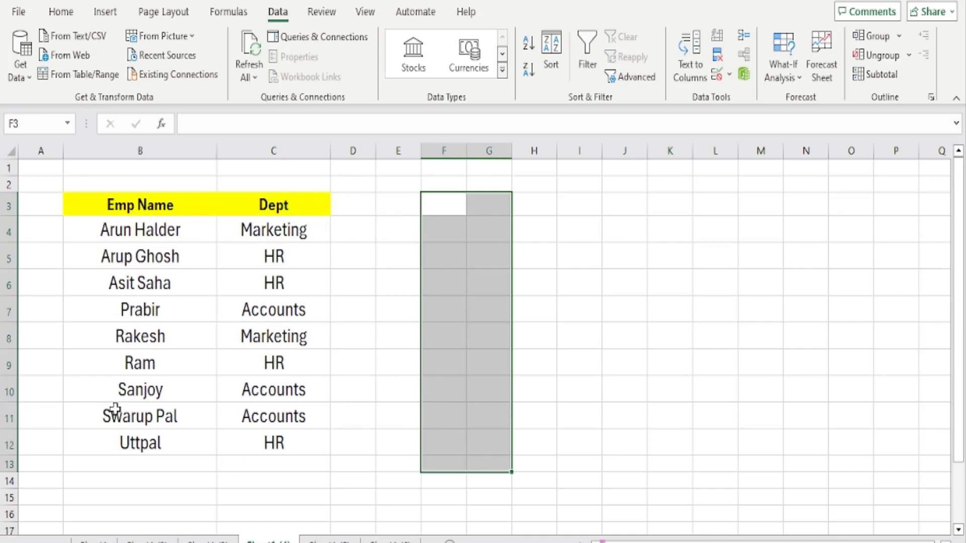
pyautogui.moveTo(140, 232); pyautogui.dragTo(141, 463)
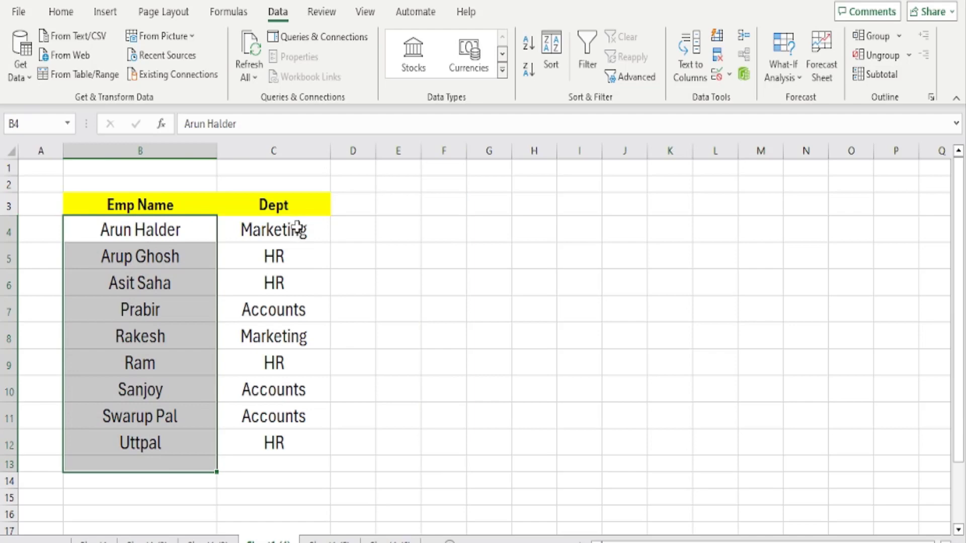
pyautogui.moveTo(300, 225); pyautogui.dragTo(301, 336)
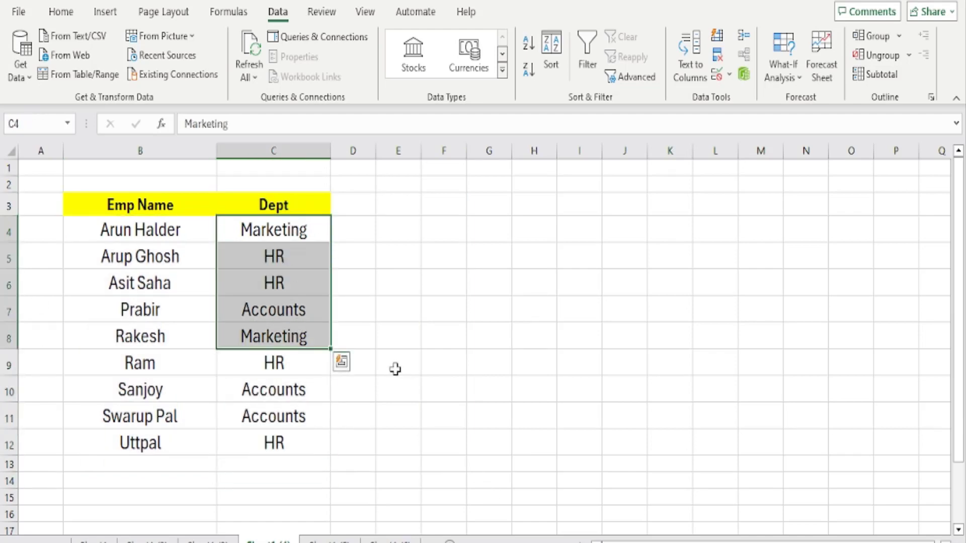
# - Sort the employee table by Emp Name in descending order, Z to A, from cell B6
pyautogui.click(181, 288)
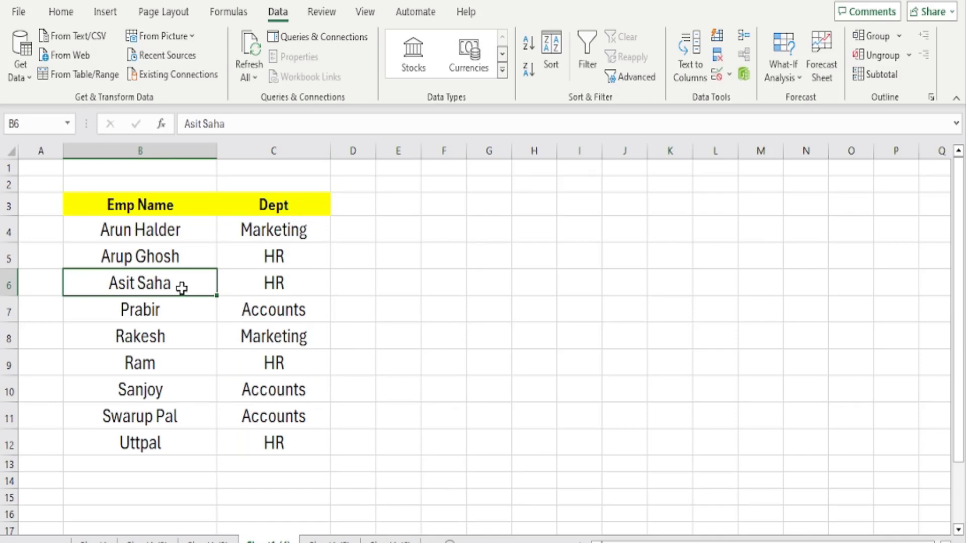
pyautogui.rightClick(183, 292)
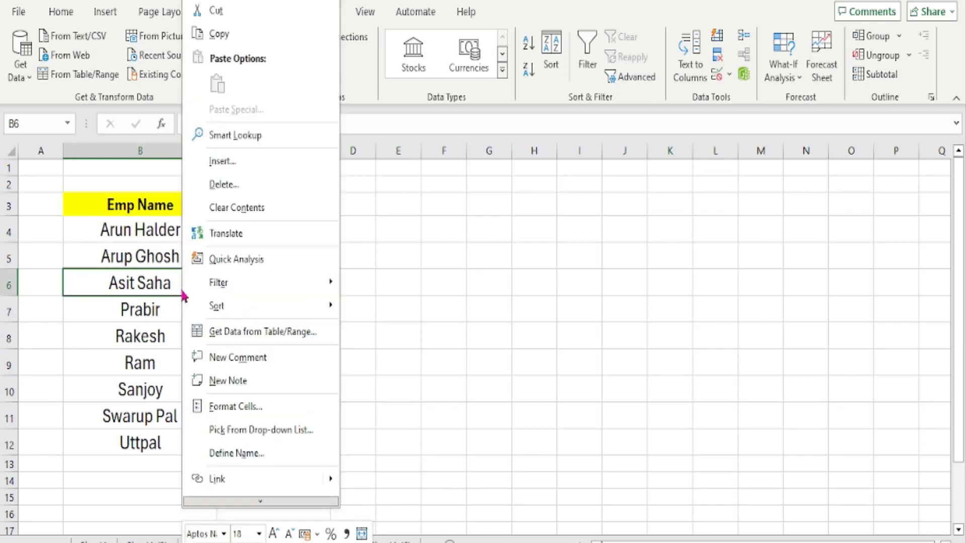
pyautogui.moveTo(305, 315)
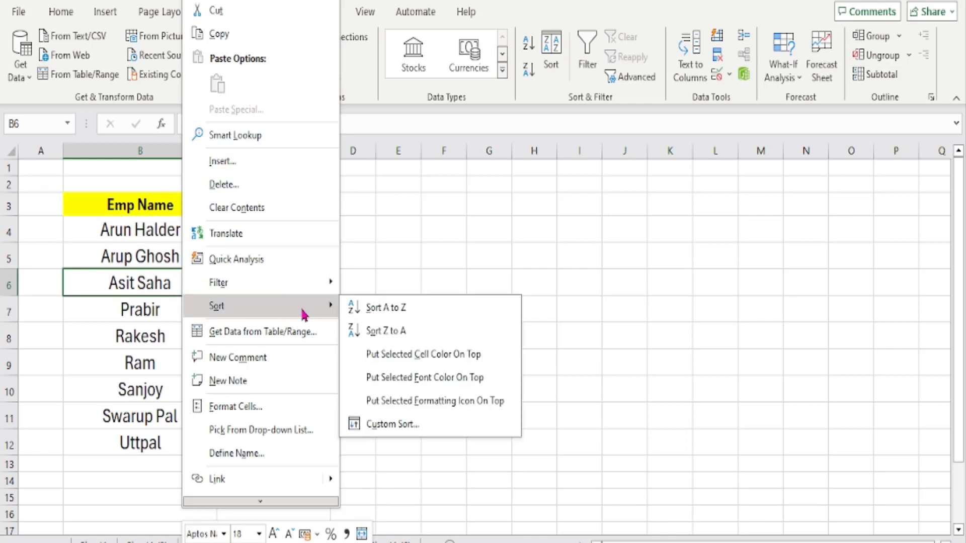
pyautogui.click(392, 424)
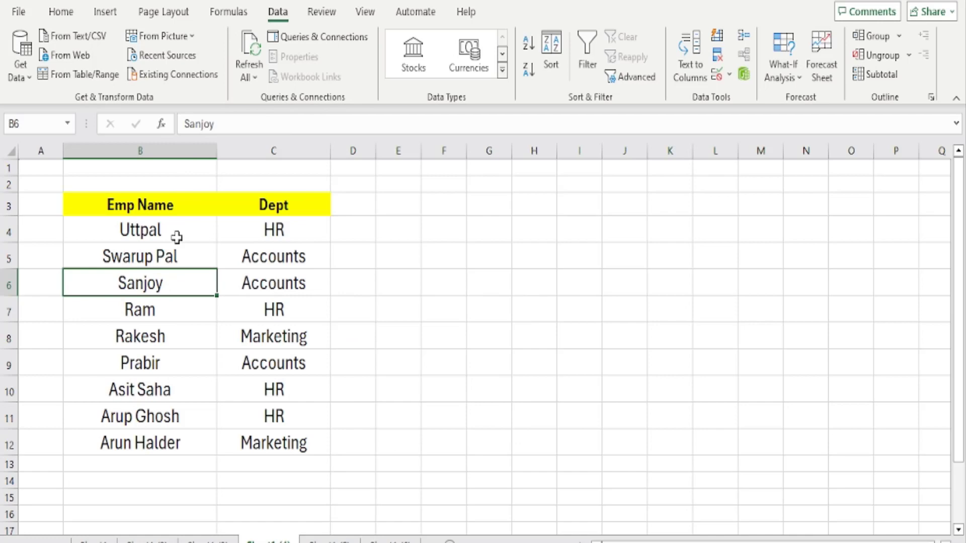
# - Sort the employee table by Emp Name back to A to Z
pyautogui.rightClick(140, 315)
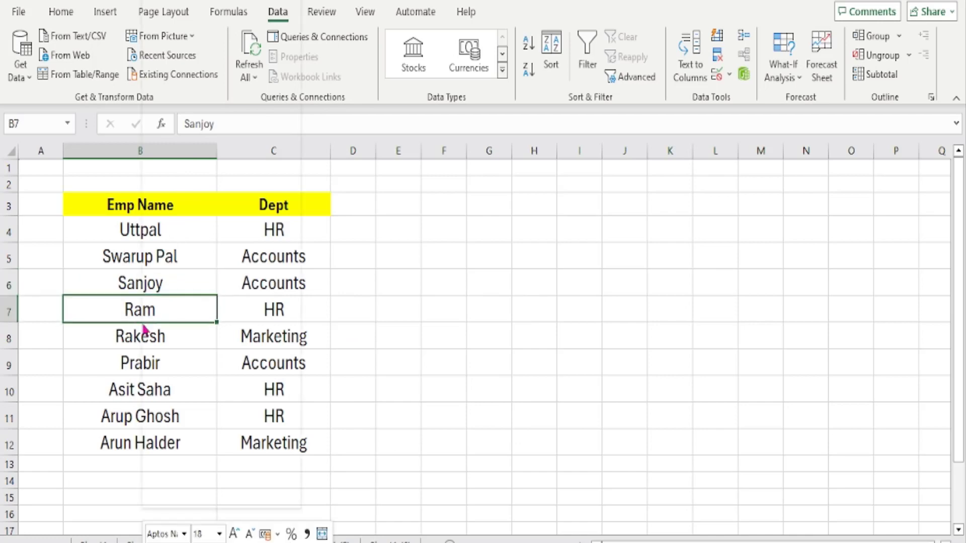
pyautogui.moveTo(281, 308)
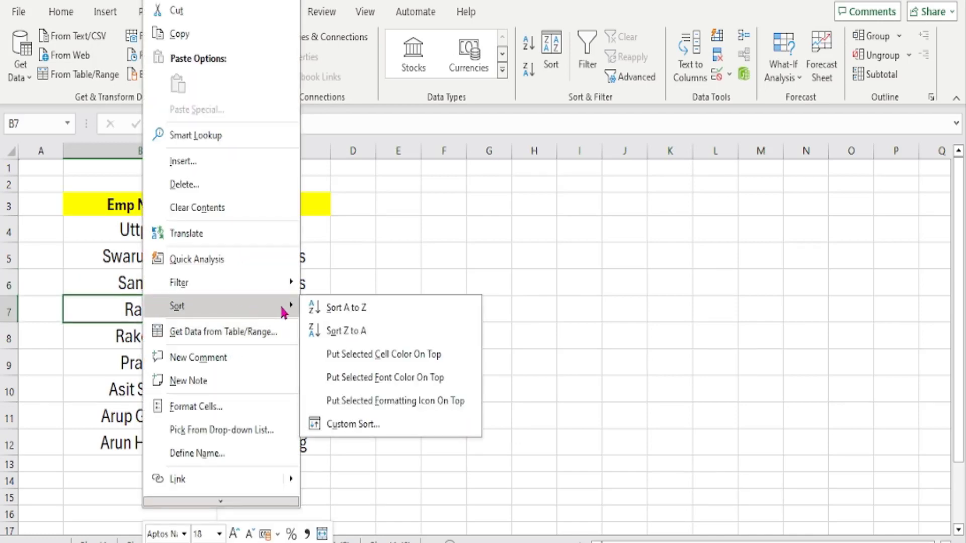
pyautogui.click(347, 310)
# - Try a custom Z to A sort of only the Emp Name cells B4:B12, continuing with the current selection, and undo it
pyautogui.moveTo(145, 229); pyautogui.dragTo(158, 439)
pyautogui.rightClick(155, 319)
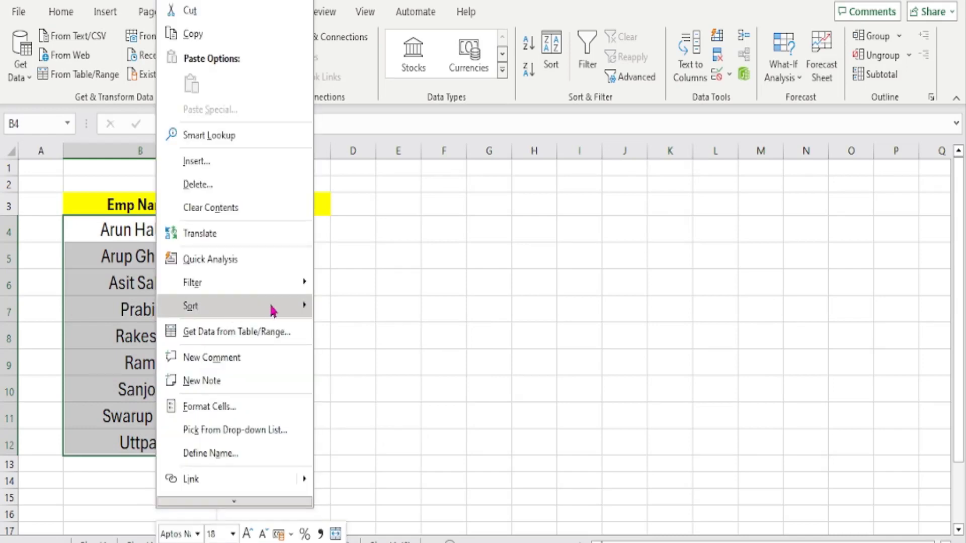
pyautogui.moveTo(274, 309)
pyautogui.click(377, 424)
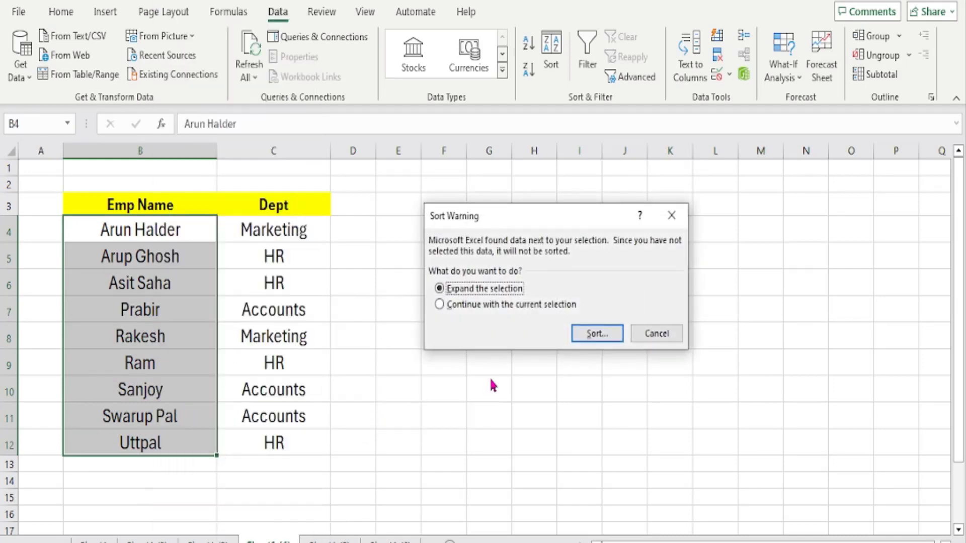
pyautogui.click(440, 305)
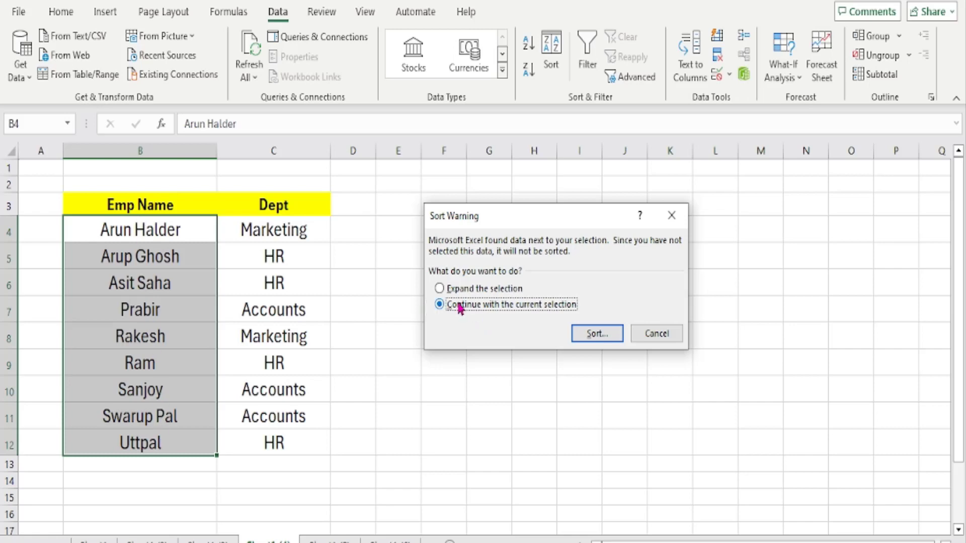
pyautogui.click(596, 334)
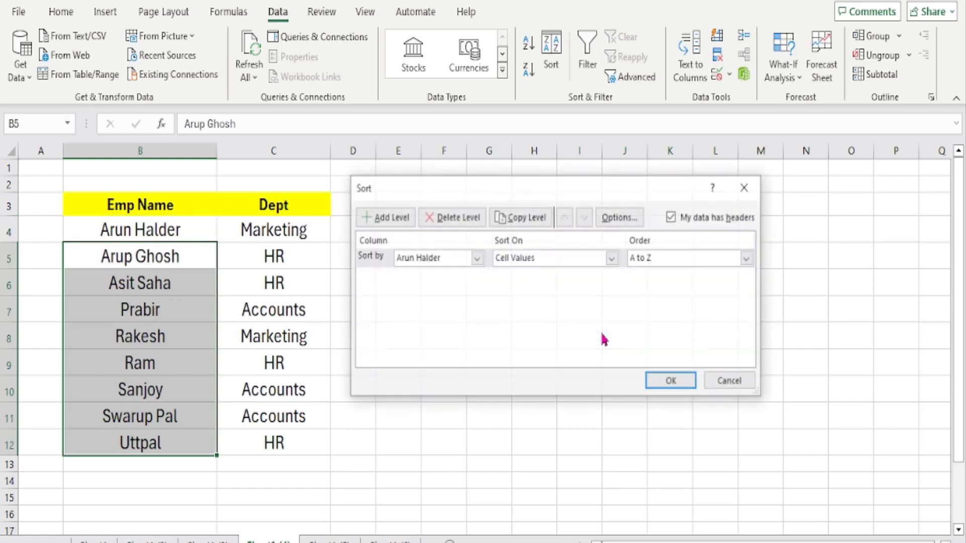
pyautogui.click(476, 259)
pyautogui.click(476, 260)
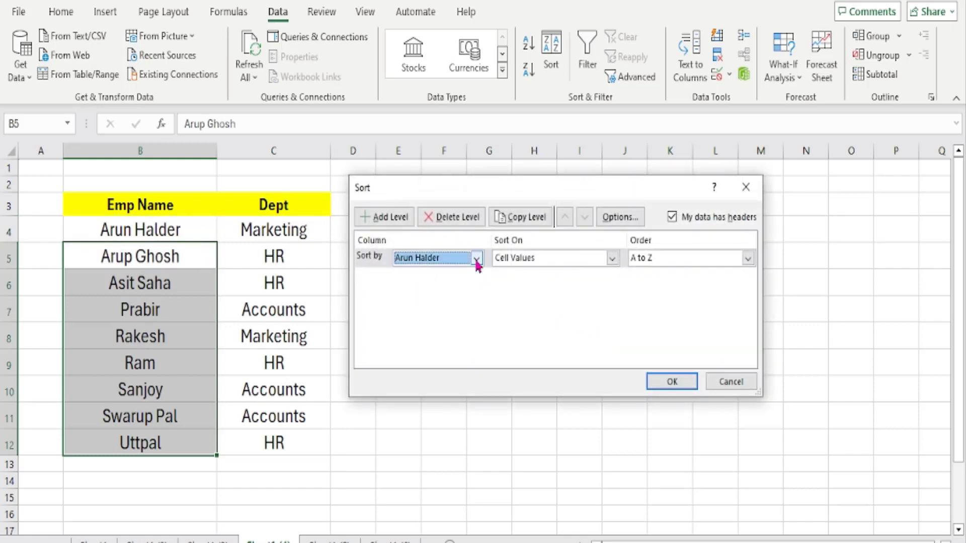
pyautogui.click(476, 260)
pyautogui.click(476, 260)
pyautogui.click(748, 259)
pyautogui.click(658, 287)
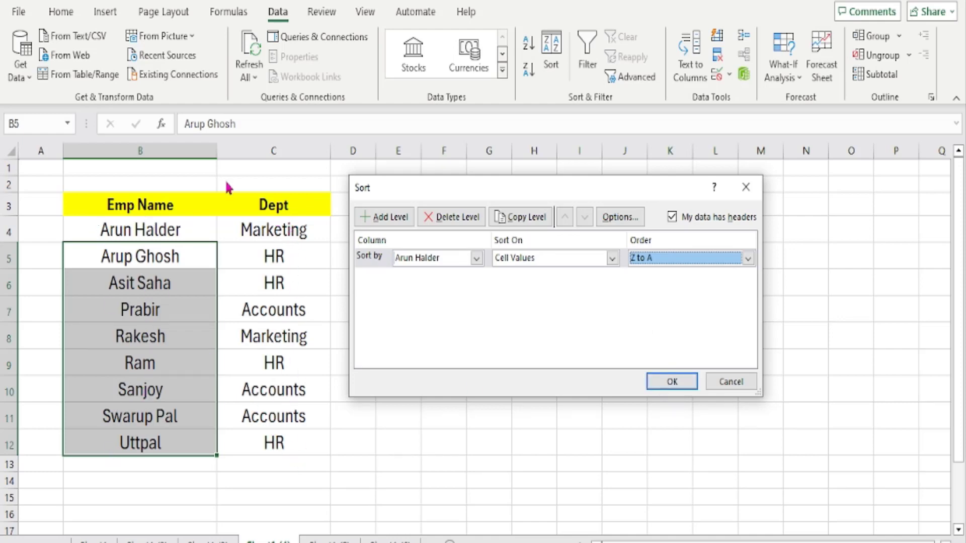
pyautogui.click(667, 381)
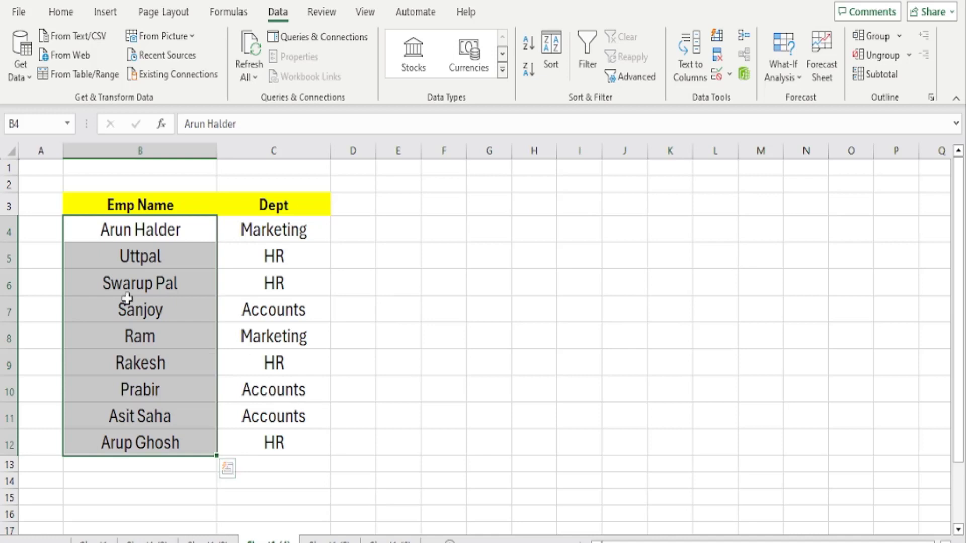
pyautogui.hotkey('ctrl', 'z')
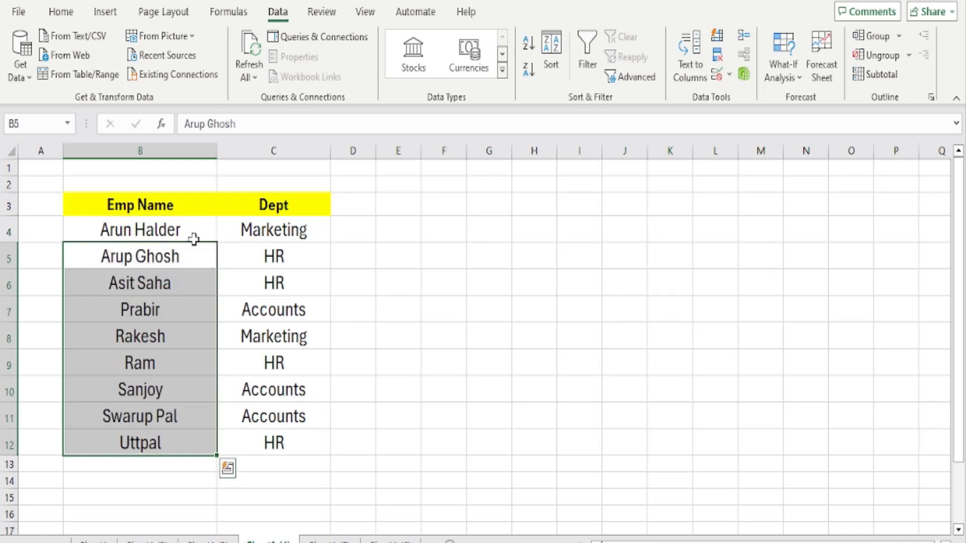
# - Custom sort only the Dept cells C4:C12 by cell values from Z to A, continuing with the current selection
pyautogui.moveTo(249, 227); pyautogui.dragTo(282, 454)
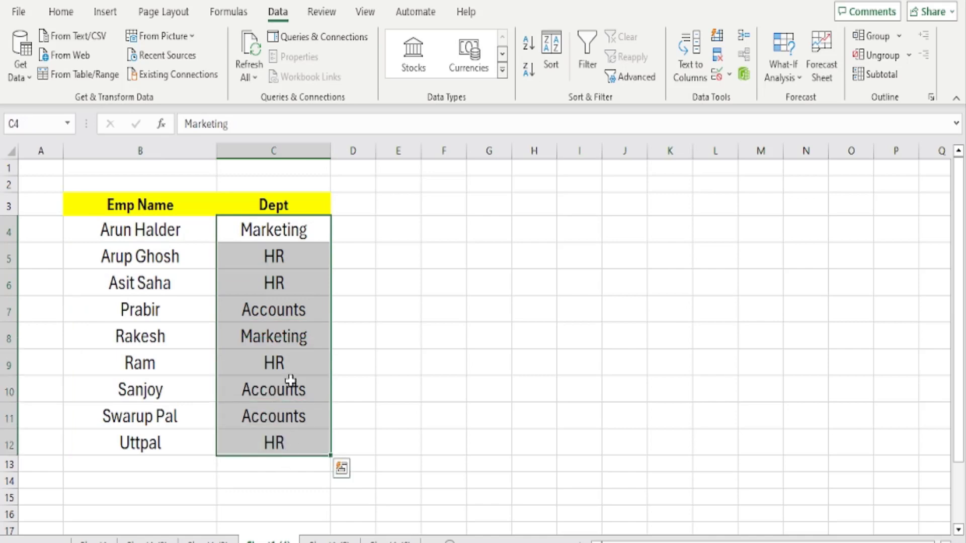
pyautogui.rightClick(280, 327)
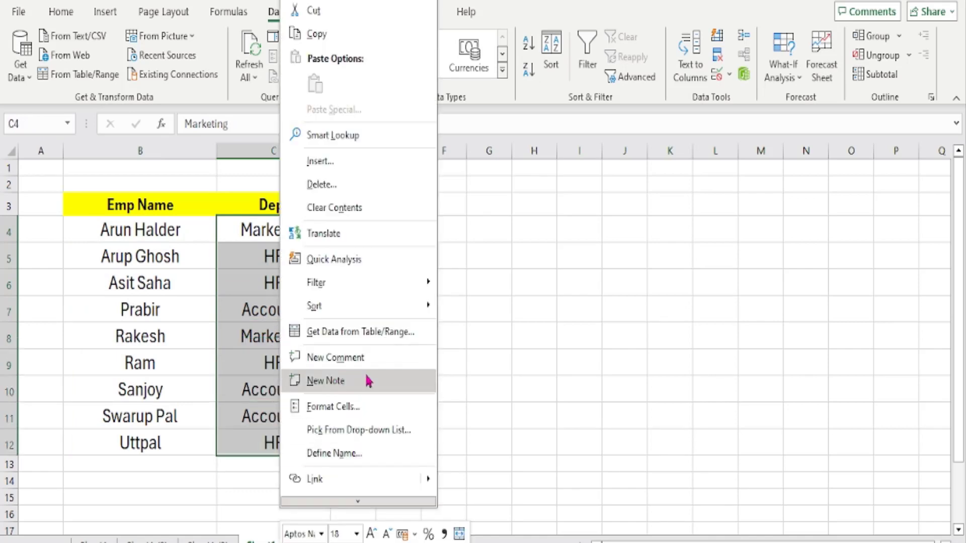
pyautogui.moveTo(405, 306)
pyautogui.click(491, 426)
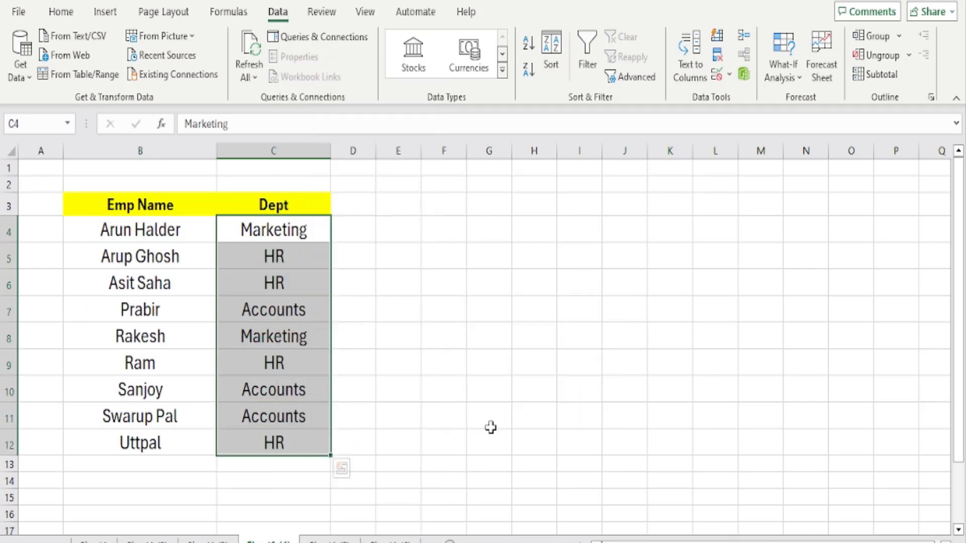
pyautogui.click(440, 306)
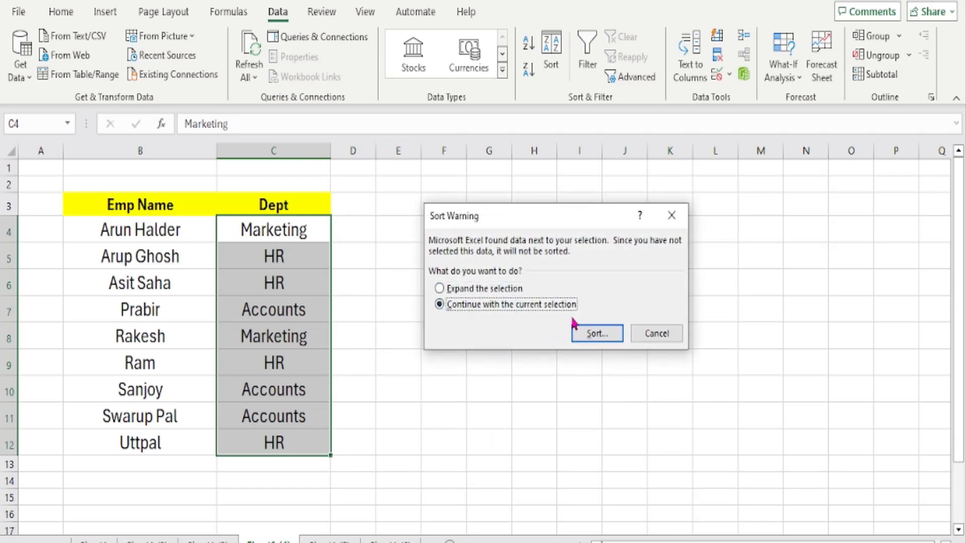
pyautogui.click(598, 334)
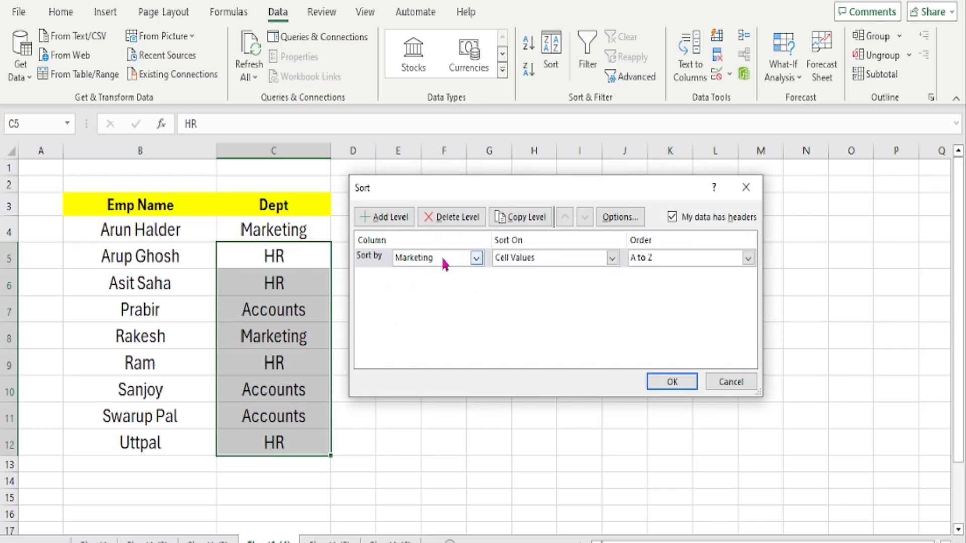
pyautogui.click(474, 258)
pyautogui.click(475, 259)
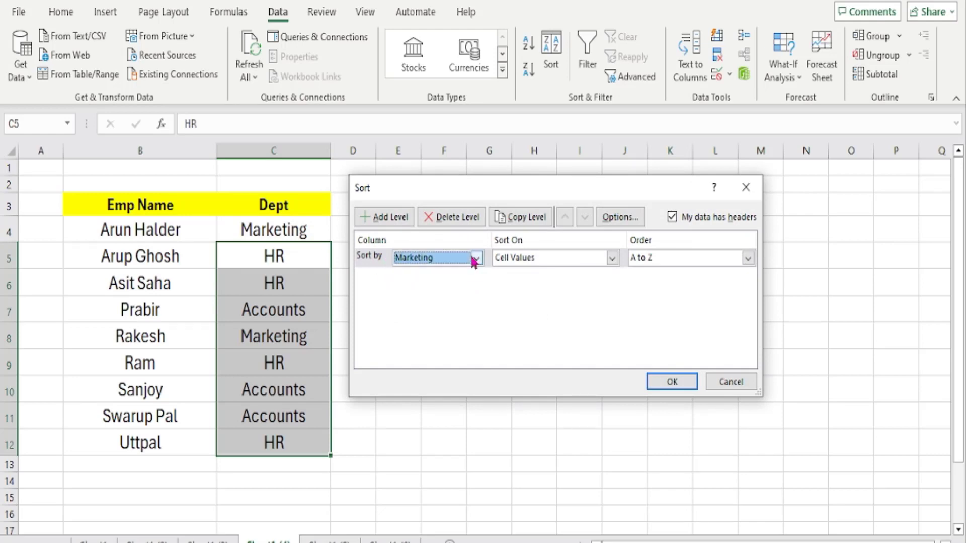
pyautogui.click(748, 258)
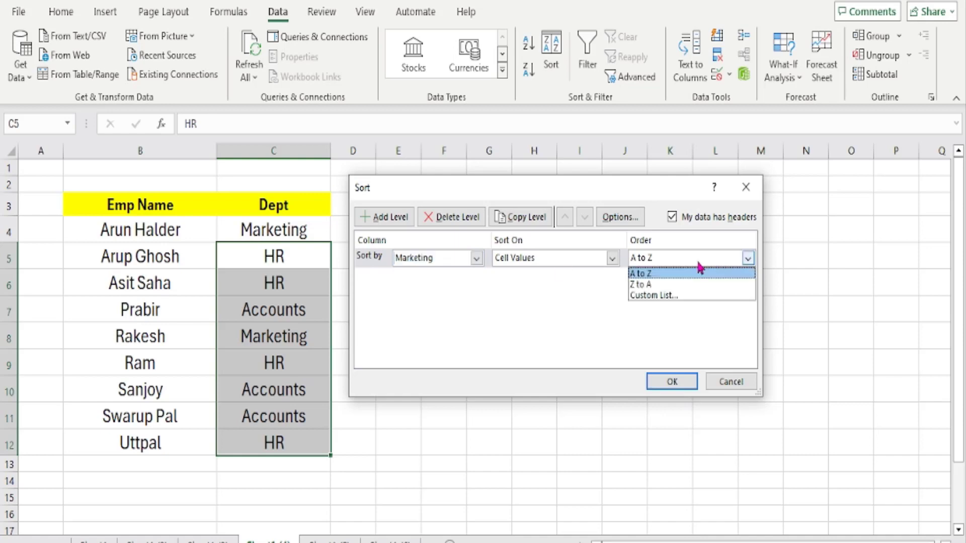
pyautogui.click(656, 295)
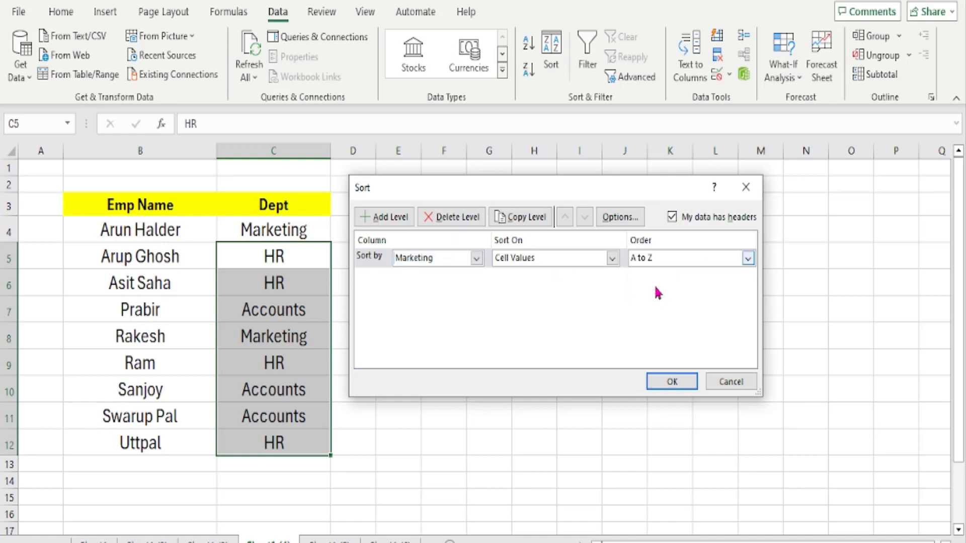
pyautogui.click(672, 382)
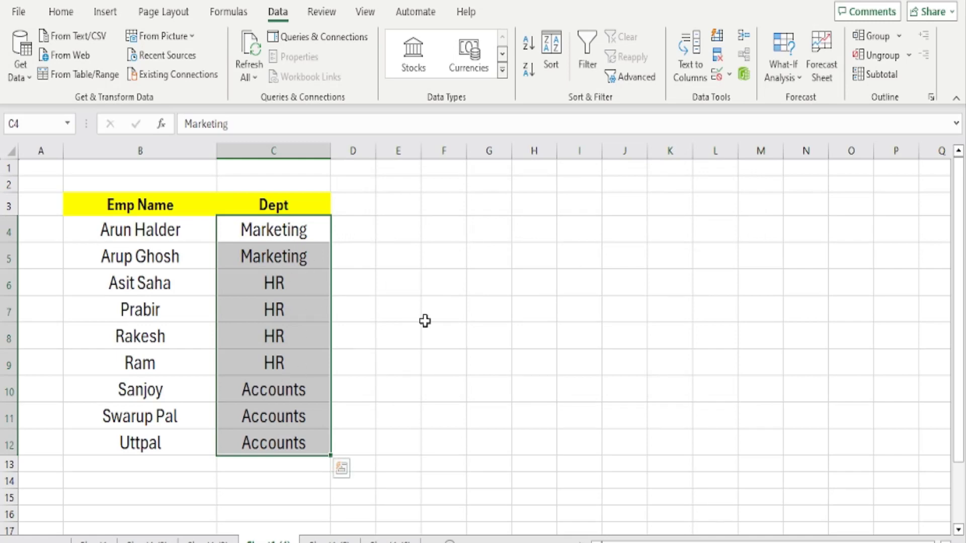
# - Switch to the sheet with the Emp ID table and point out the Emp ID 7 record in B10:D10
pyautogui.click(330, 541)
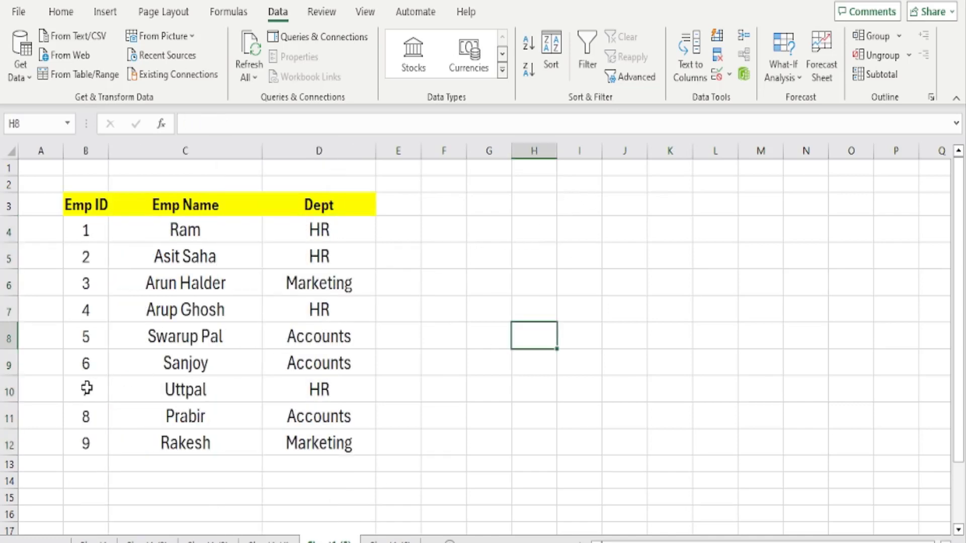
pyautogui.moveTo(86, 388); pyautogui.dragTo(349, 395)
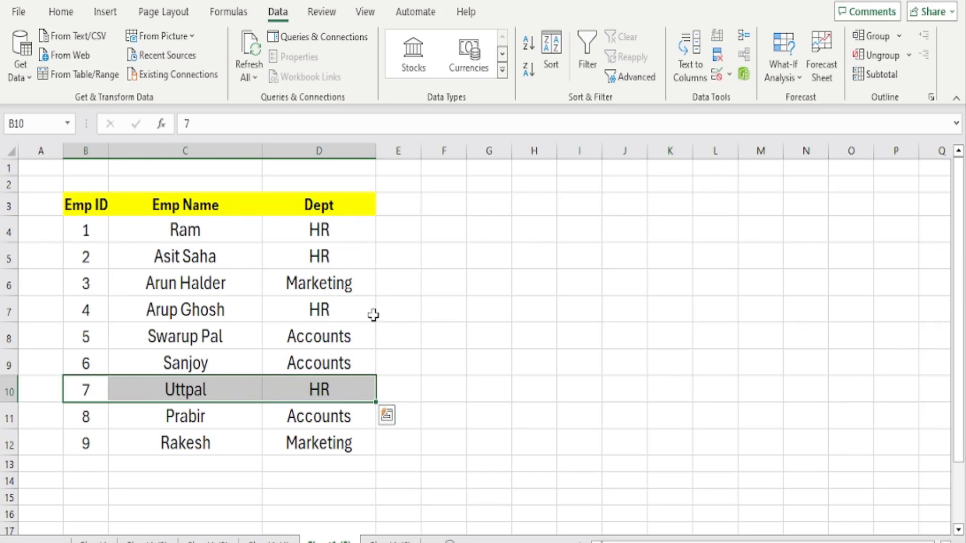
pyautogui.click(487, 361)
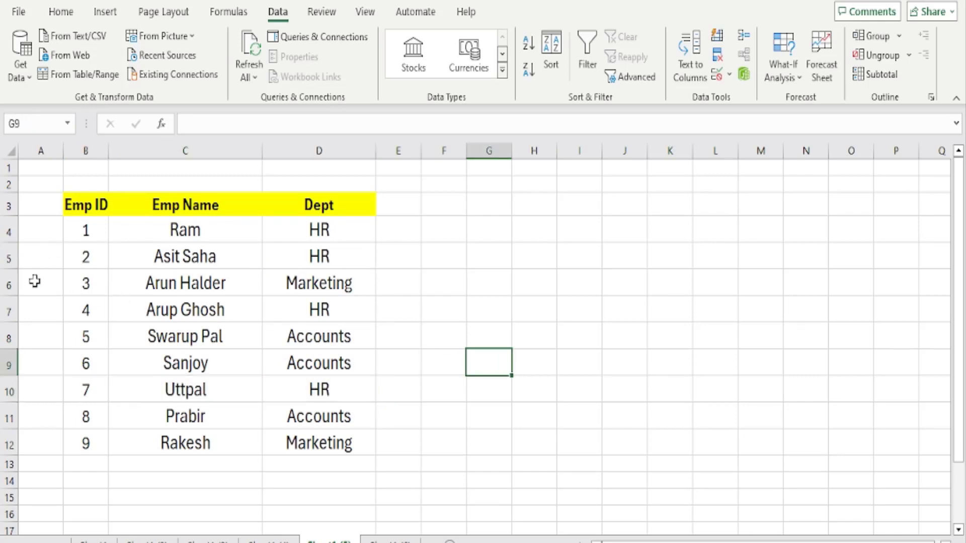
# - Insert a blank row above the Emp ID 3 record and copy the Emp ID 7 record into it
pyautogui.click(4, 283)
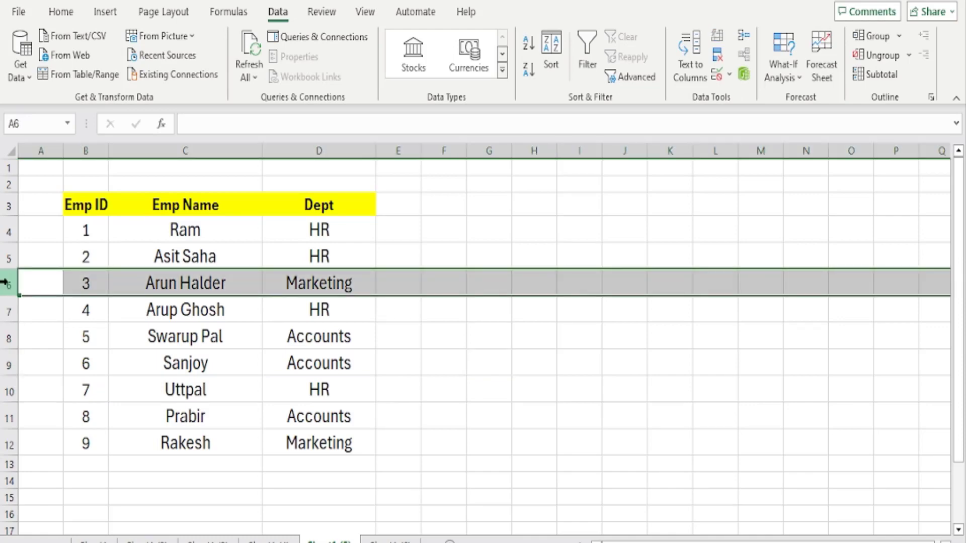
pyautogui.hotkey('ctrl', 'shift', '+')
pyautogui.moveTo(94, 416); pyautogui.dragTo(320, 412)
pyautogui.hotkey('ctrl', 'c')
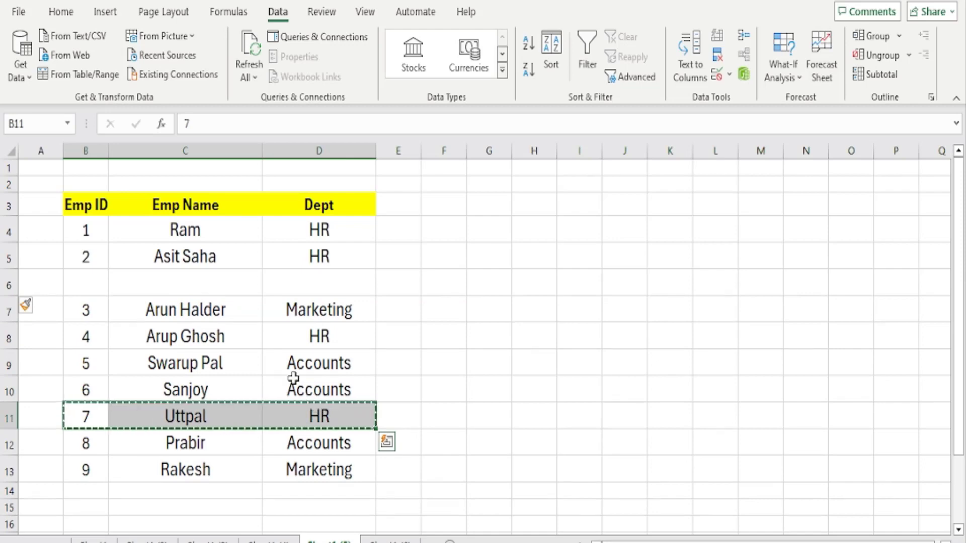
pyautogui.click(90, 278)
pyautogui.hotkey('ctrl', 'v')
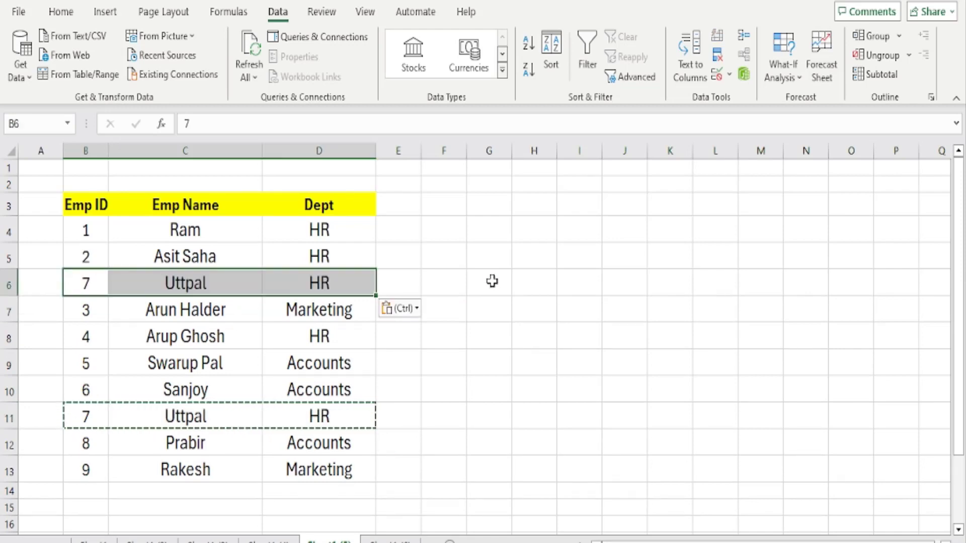
# - Delete row 11 holding the original Emp ID 7 record
pyautogui.click(2, 418)
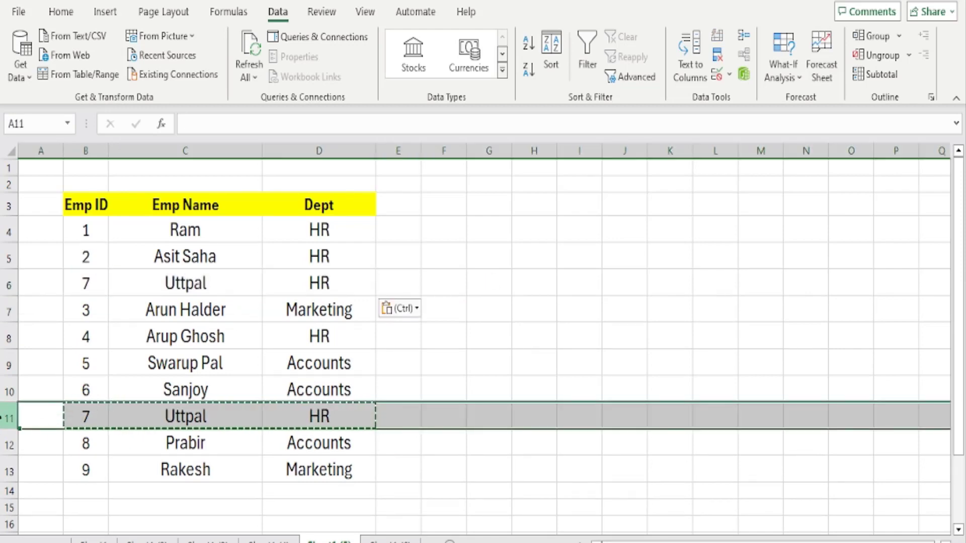
pyautogui.hotkey('ctrl', '-')
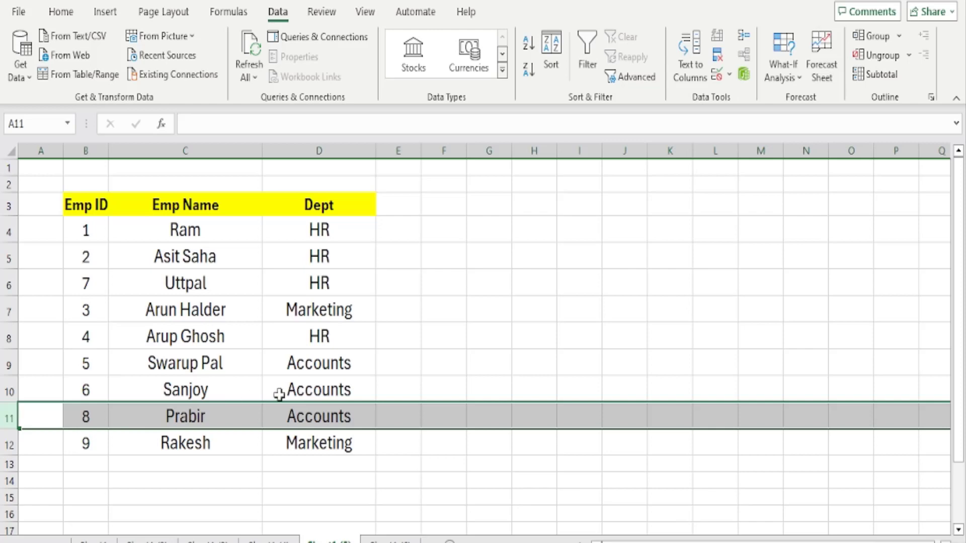
pyautogui.click(435, 369)
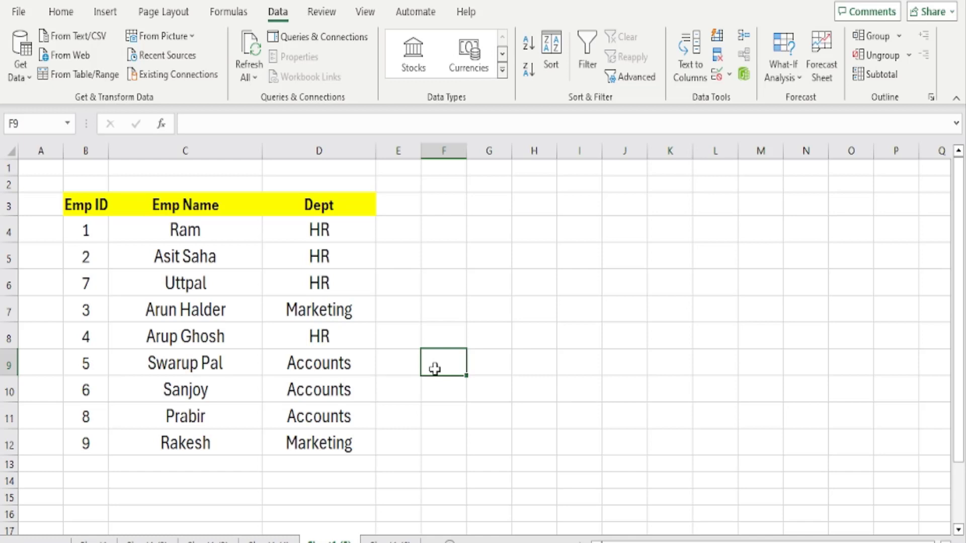
# - Undo the row deletion, the pasted Emp ID 7 record and the inserted blank row
pyautogui.hotkey('ctrl', 'z')
pyautogui.hotkey('ctrl', 'z')
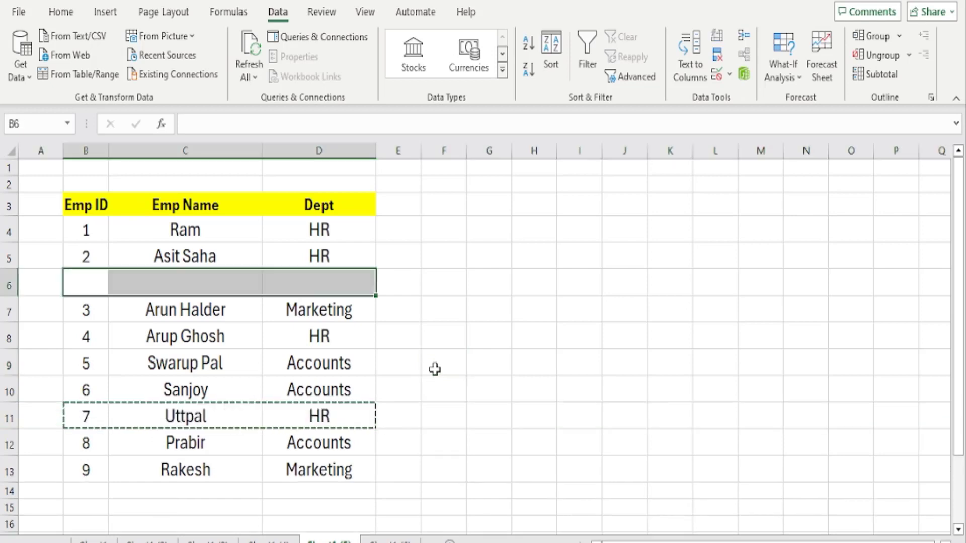
pyautogui.hotkey('ctrl', 'z')
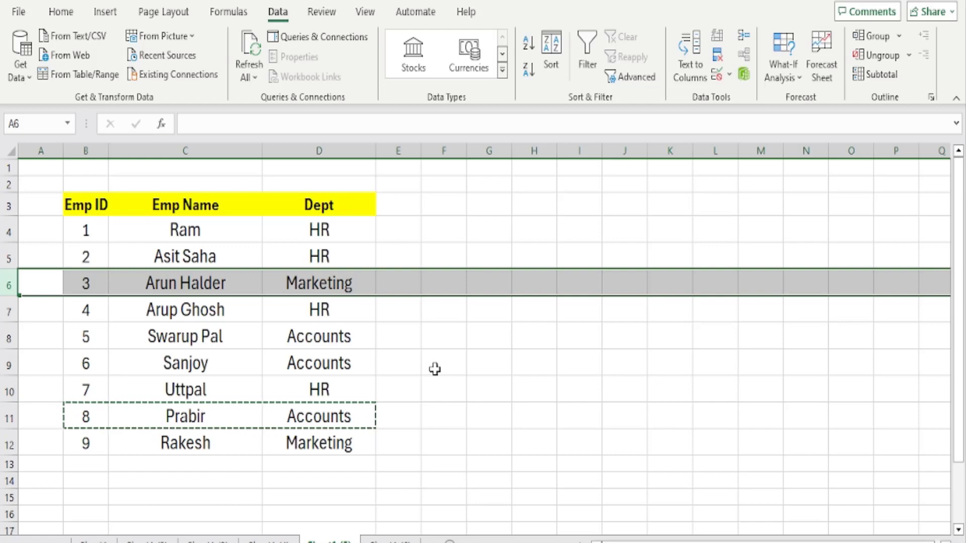
pyautogui.click(435, 369)
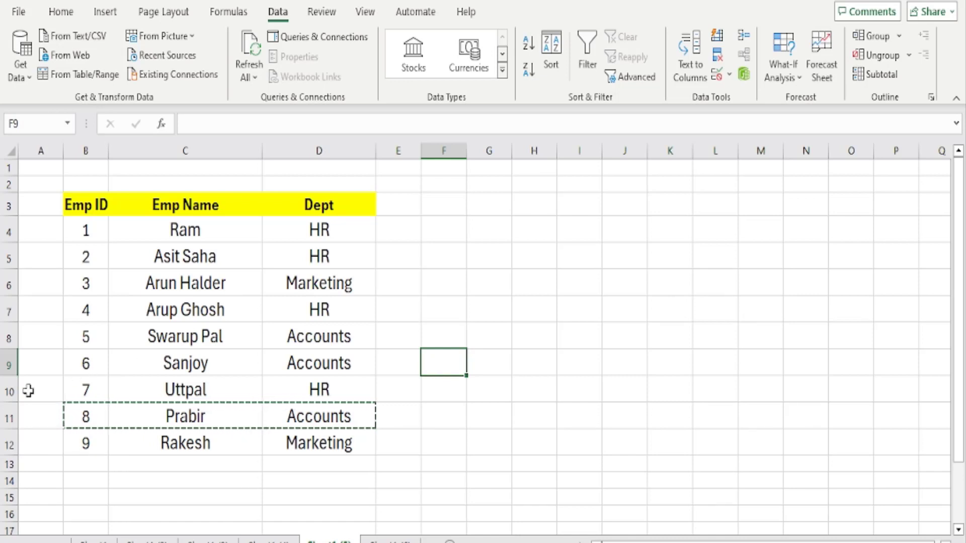
pyautogui.click(12, 387)
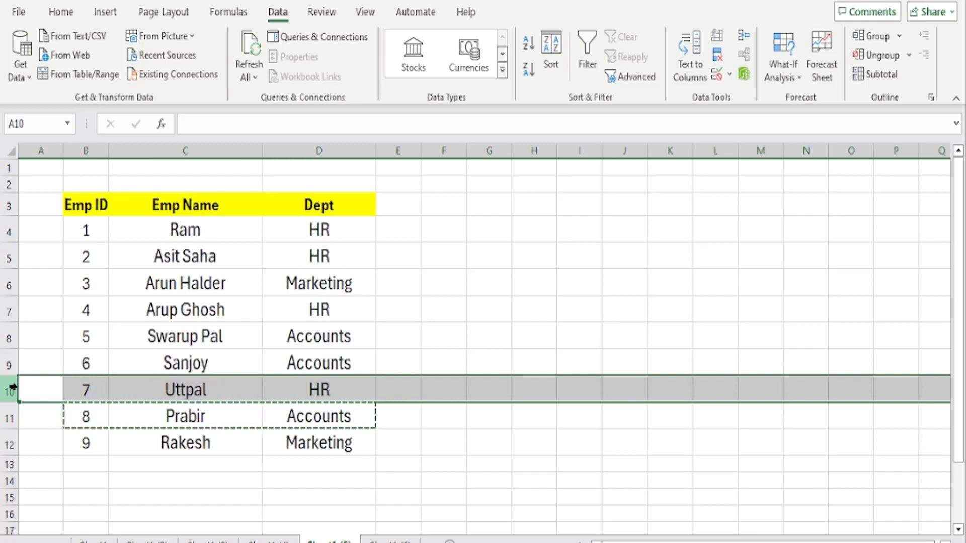
pyautogui.click(485, 446)
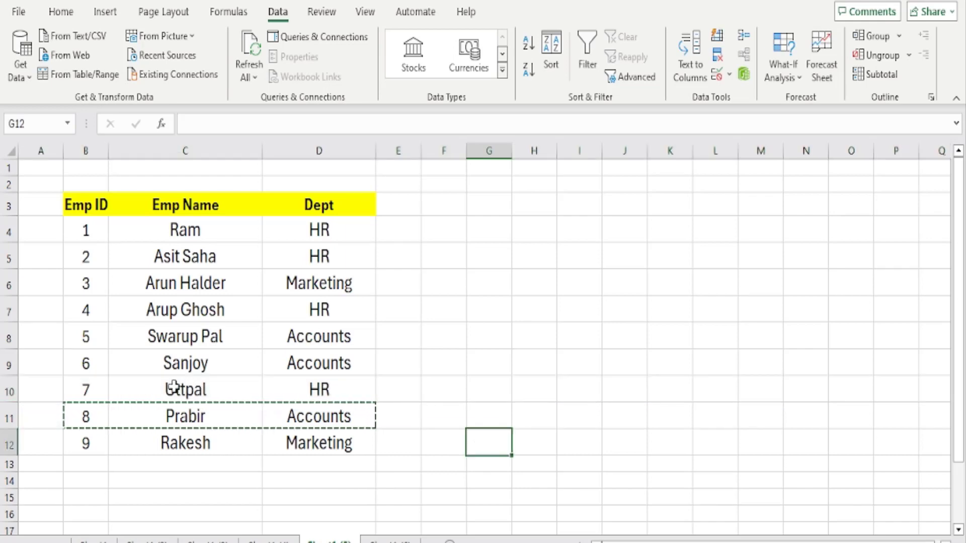
pyautogui.moveTo(83, 387); pyautogui.dragTo(326, 396)
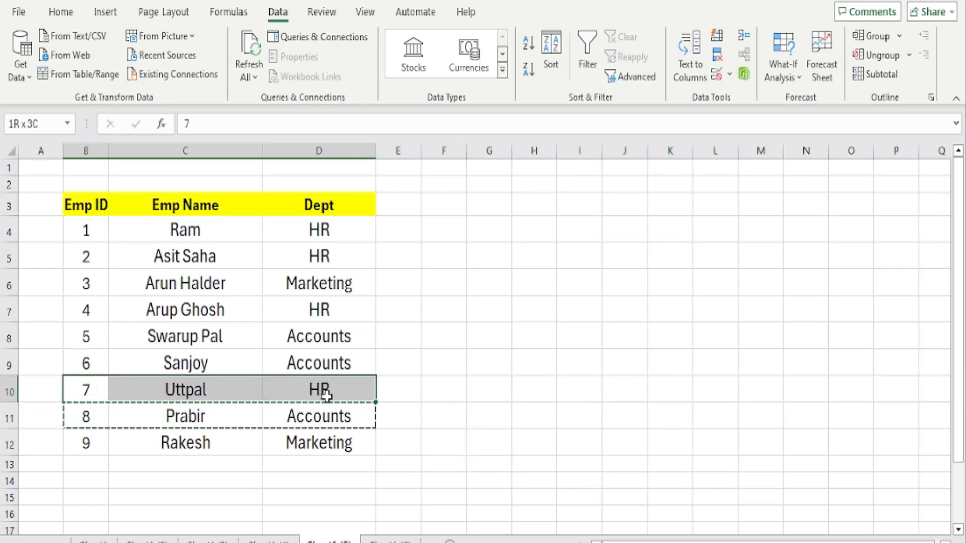
# - Enter "s" in cell G11
pyautogui.click(504, 416)
pyautogui.write('s')
pyautogui.click(744, 421)
pyautogui.click(501, 414)
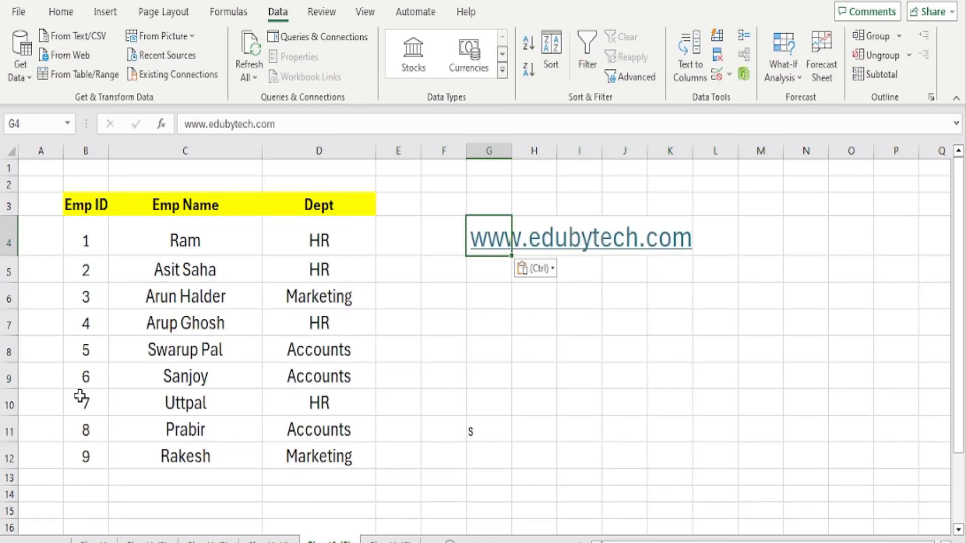
# - Move the Emp ID 7 record from B10:D10 to row 6, between Emp IDs 2 and 3, shifting the other records down
pyautogui.moveTo(80, 399); pyautogui.dragTo(314, 403)
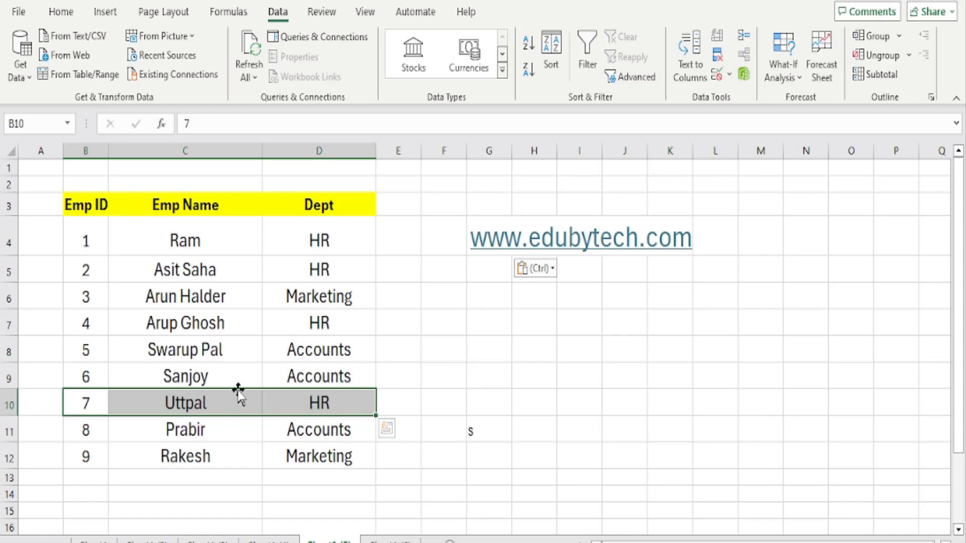
pyautogui.moveTo(239, 391); pyautogui.dragTo(246, 287)
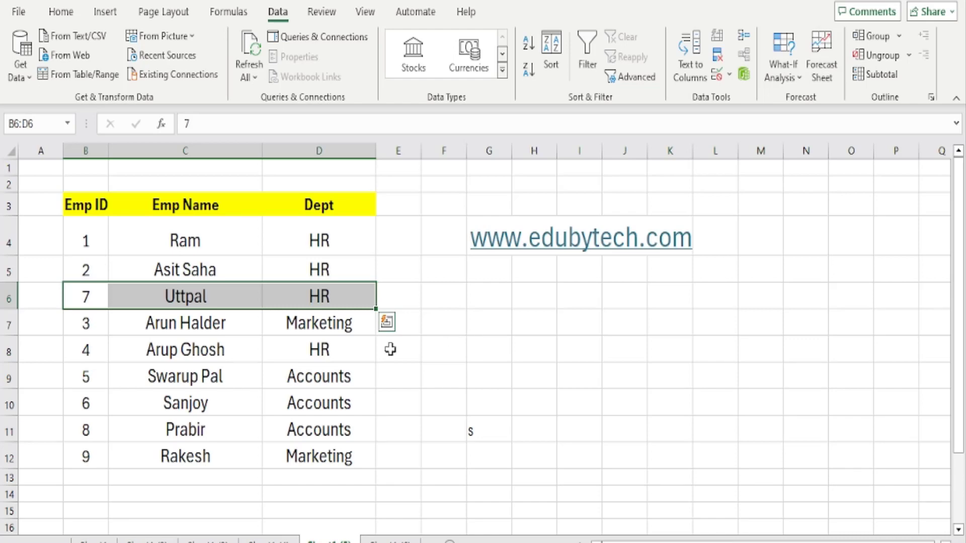
# - Move the Emp ID 6 and 8 records from B10:D11 to rows 4 and 5, directly below the header, shifting the other records down
pyautogui.moveTo(9, 404); pyautogui.dragTo(7, 429)
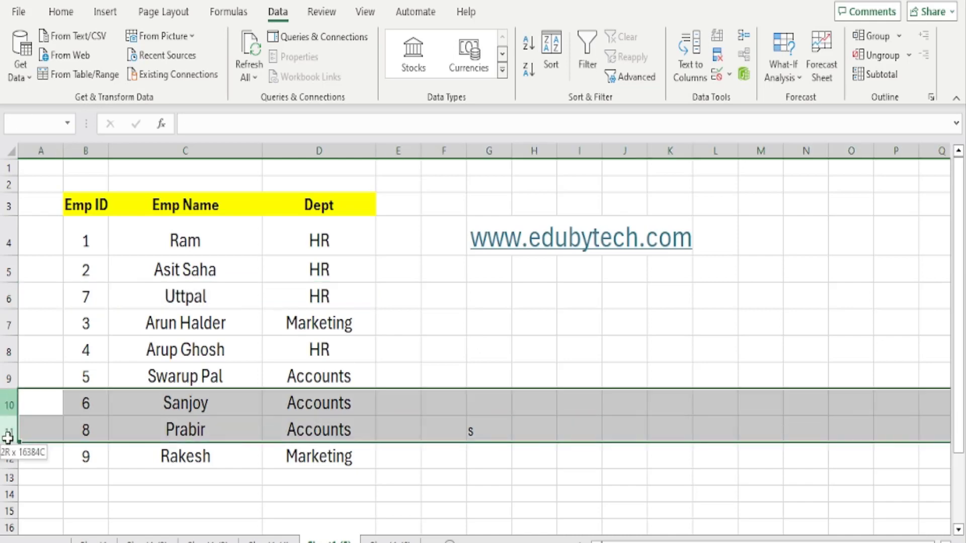
pyautogui.moveTo(81, 400); pyautogui.dragTo(362, 431)
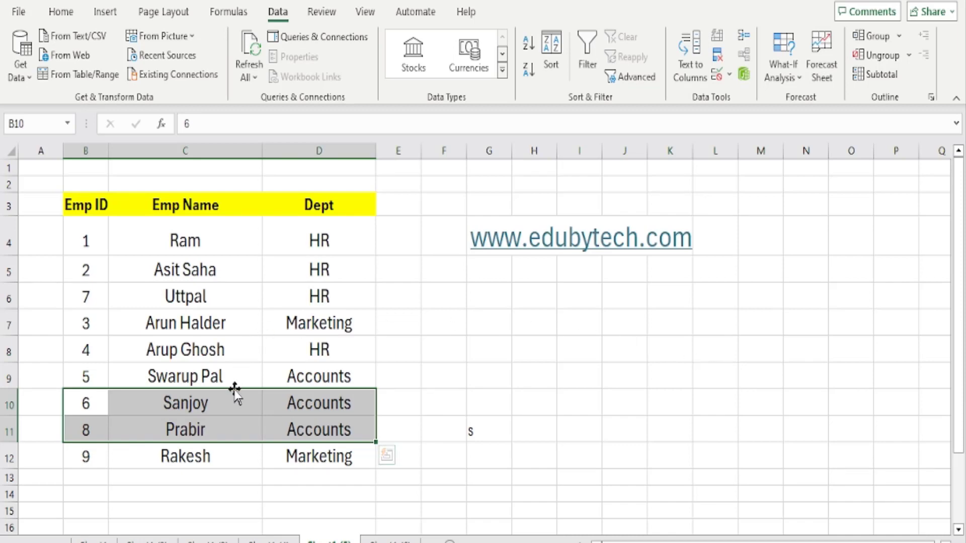
pyautogui.moveTo(235, 390); pyautogui.dragTo(247, 232)
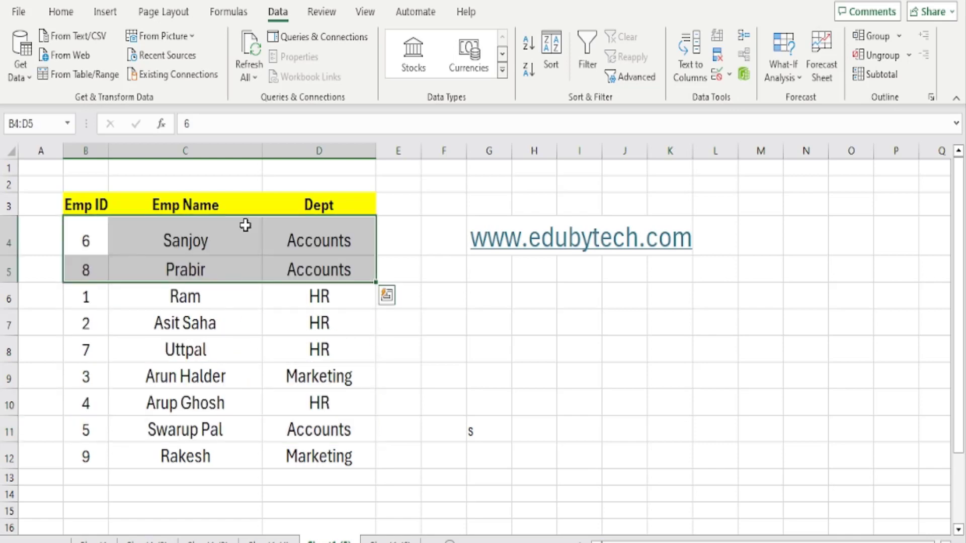
pyautogui.click(480, 384)
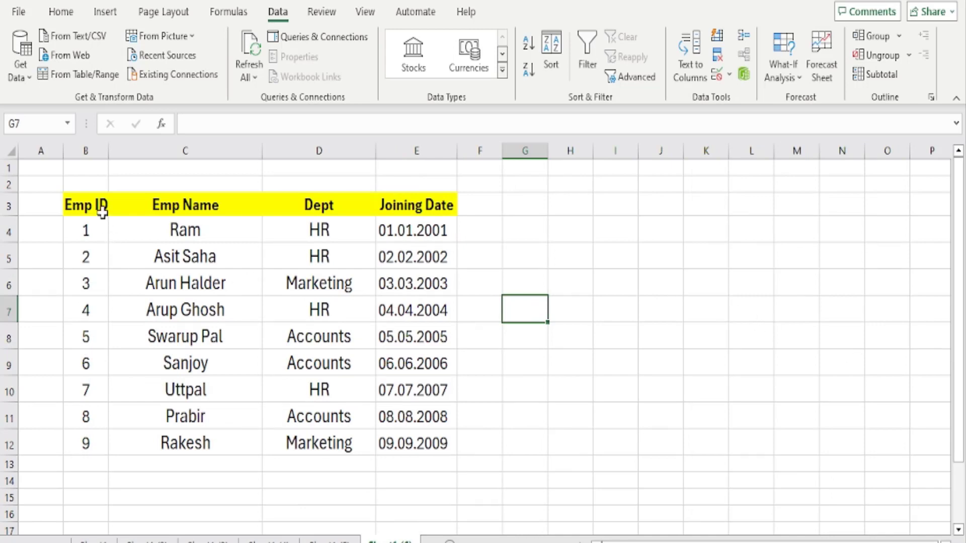
pyautogui.moveTo(95, 235); pyautogui.dragTo(86, 443)
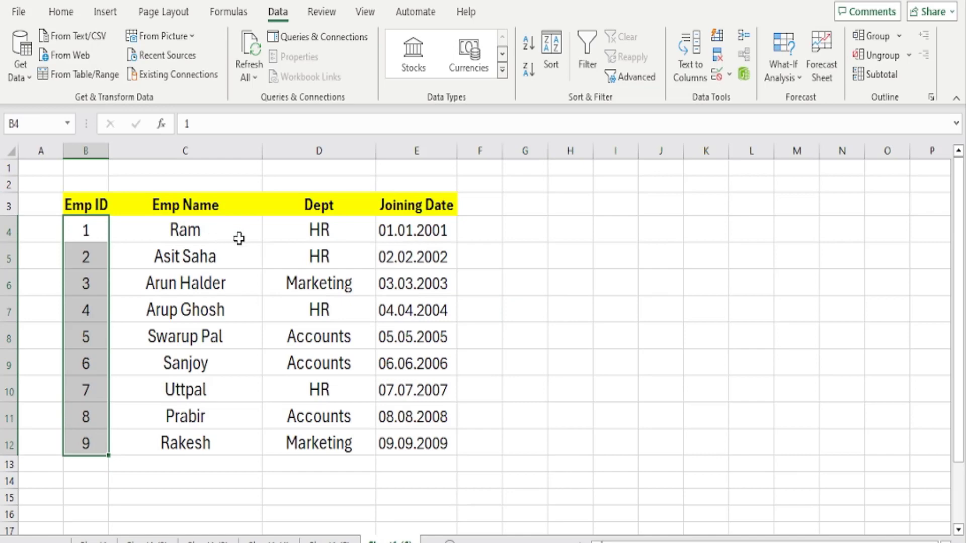
pyautogui.moveTo(236, 235); pyautogui.dragTo(258, 466)
pyautogui.moveTo(336, 229); pyautogui.dragTo(324, 470)
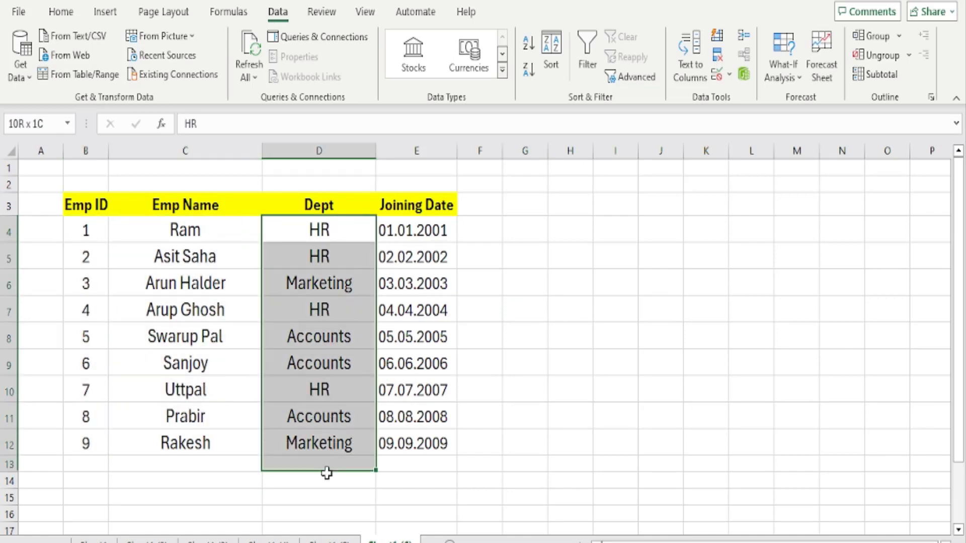
pyautogui.moveTo(435, 225); pyautogui.dragTo(430, 443)
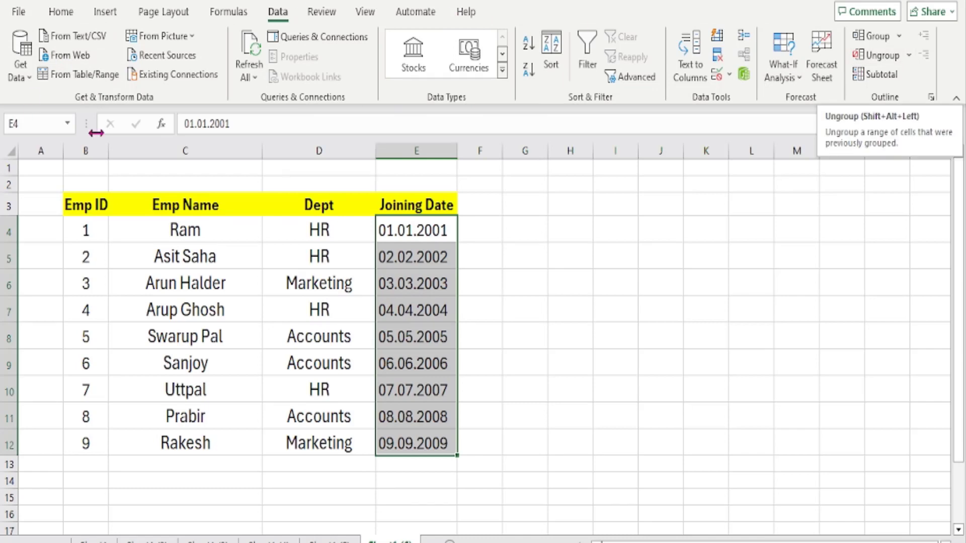
pyautogui.click(61, 11)
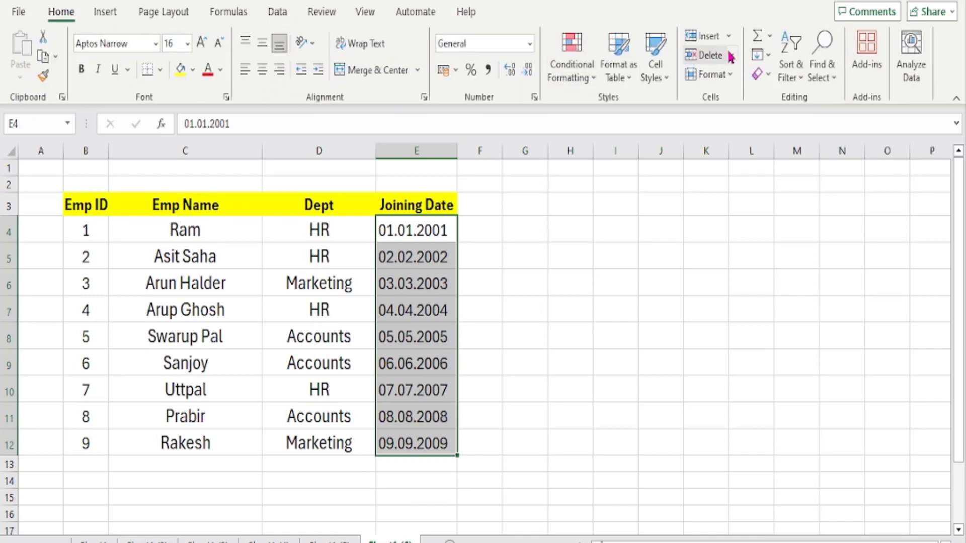
pyautogui.click(107, 15)
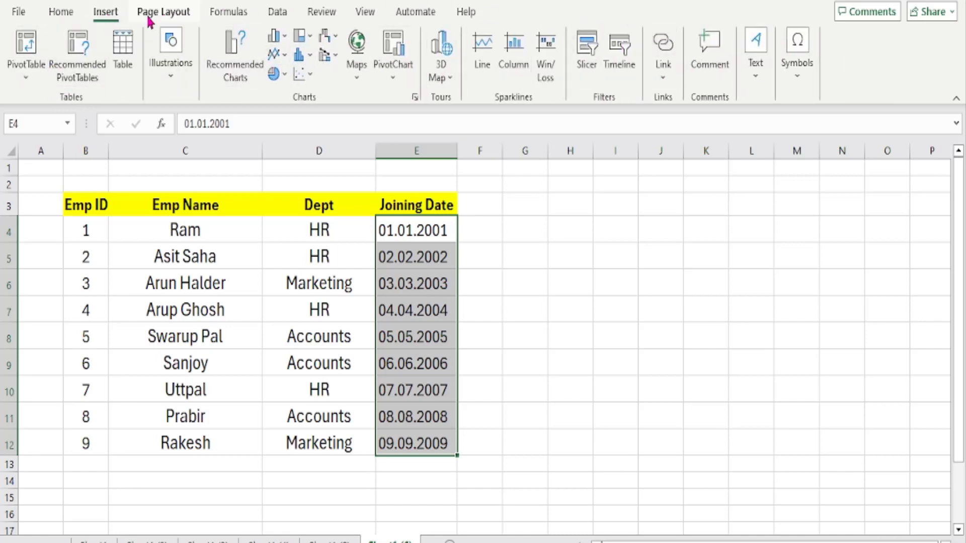
pyautogui.click(173, 15)
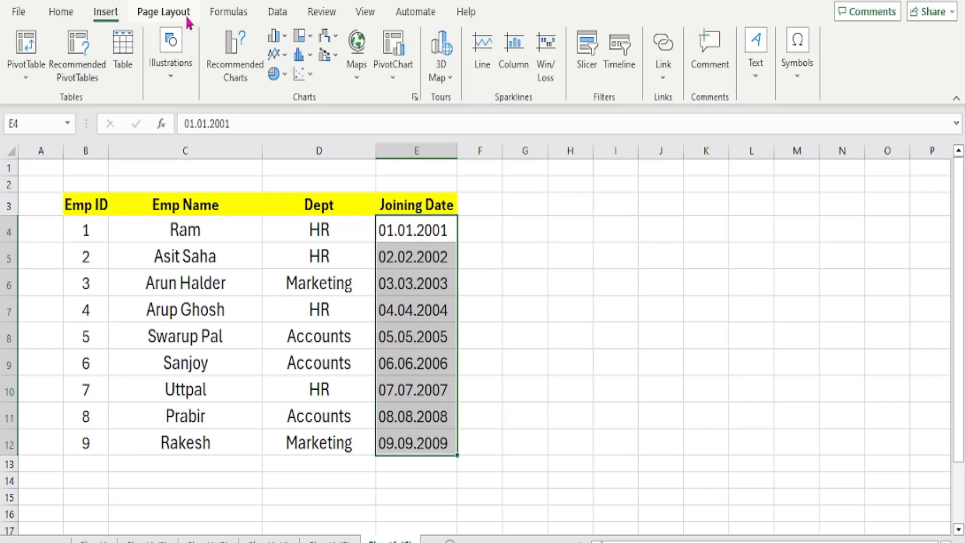
pyautogui.click(231, 13)
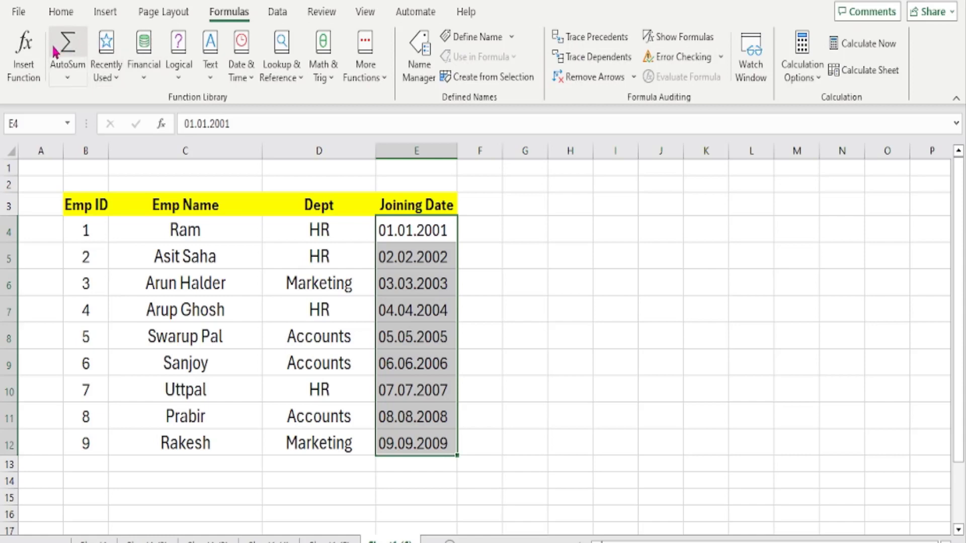
pyautogui.click(275, 14)
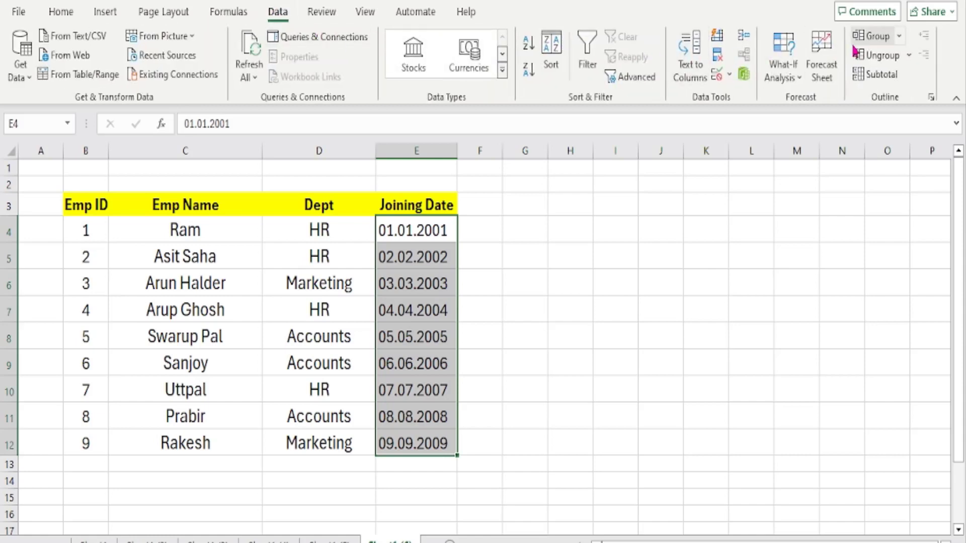
pyautogui.click(58, 12)
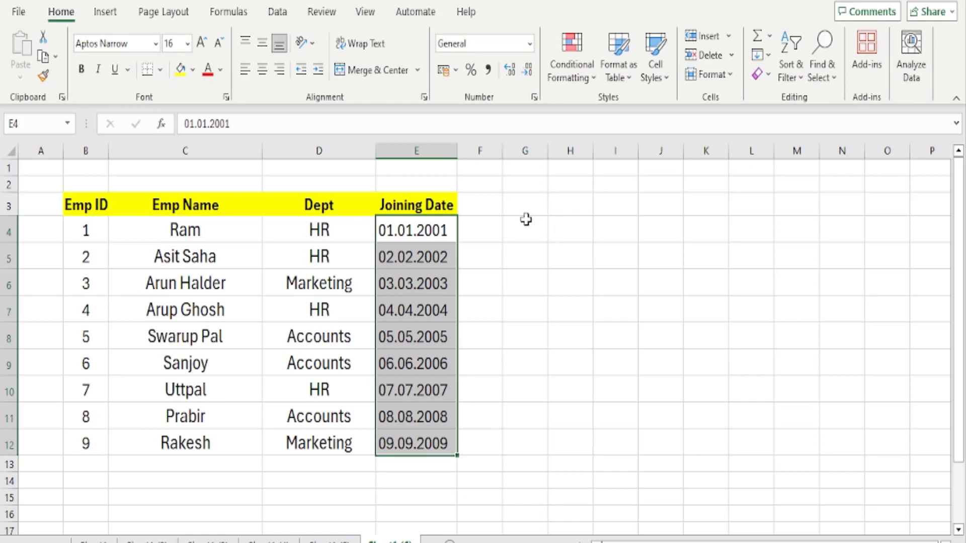
pyautogui.click(513, 229)
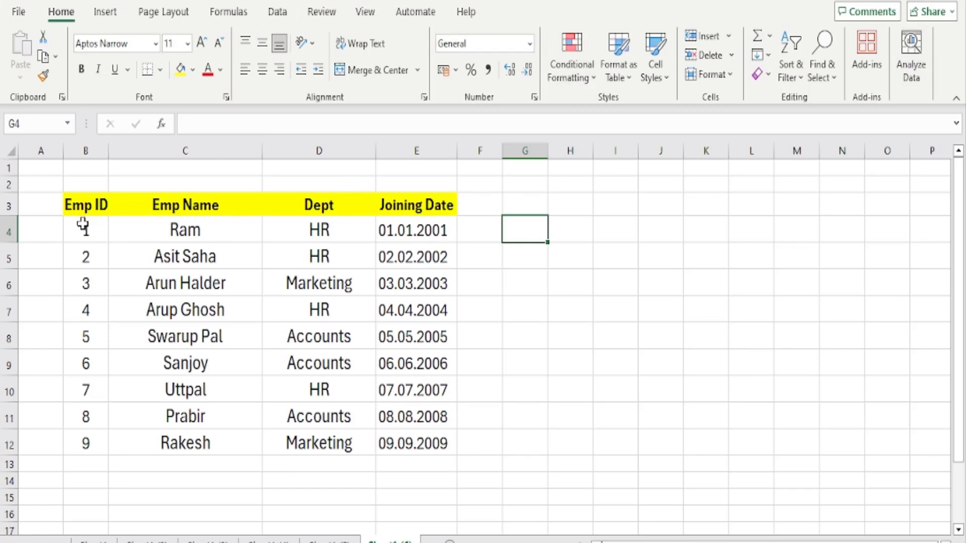
# - Find the Print command for table range B3:E12 by searching "PRINT", start printing, and cancel saving the PDF output
pyautogui.moveTo(81, 204); pyautogui.dragTo(451, 447)
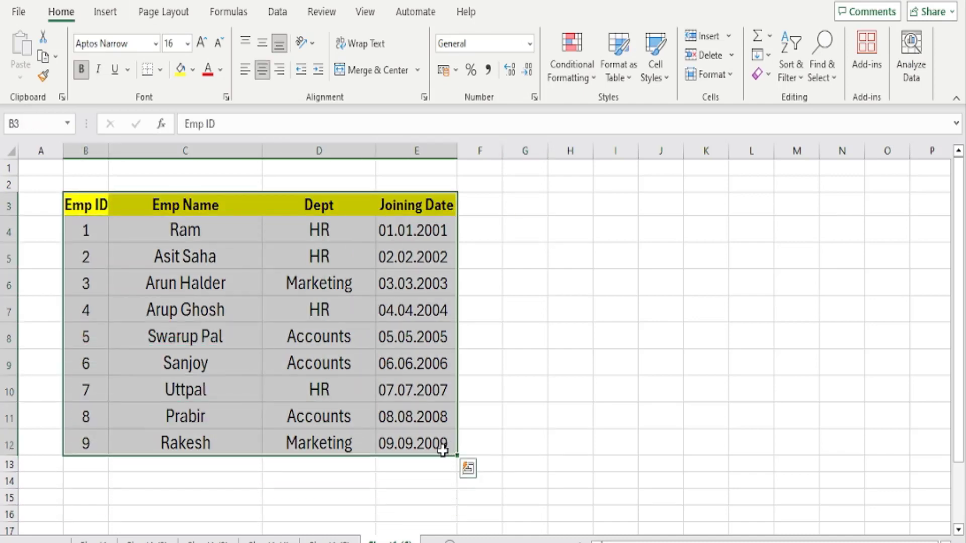
pyautogui.rightClick(239, 267)
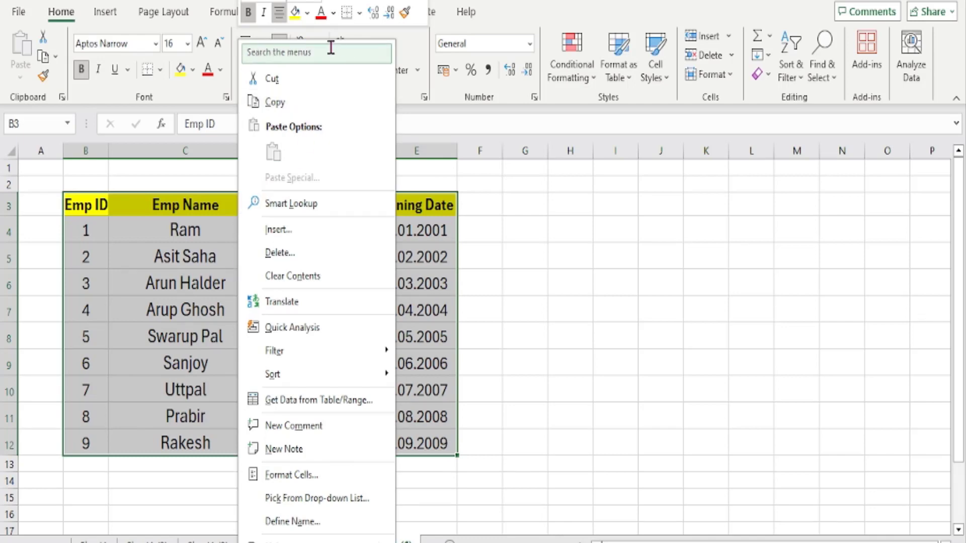
pyautogui.click(309, 50)
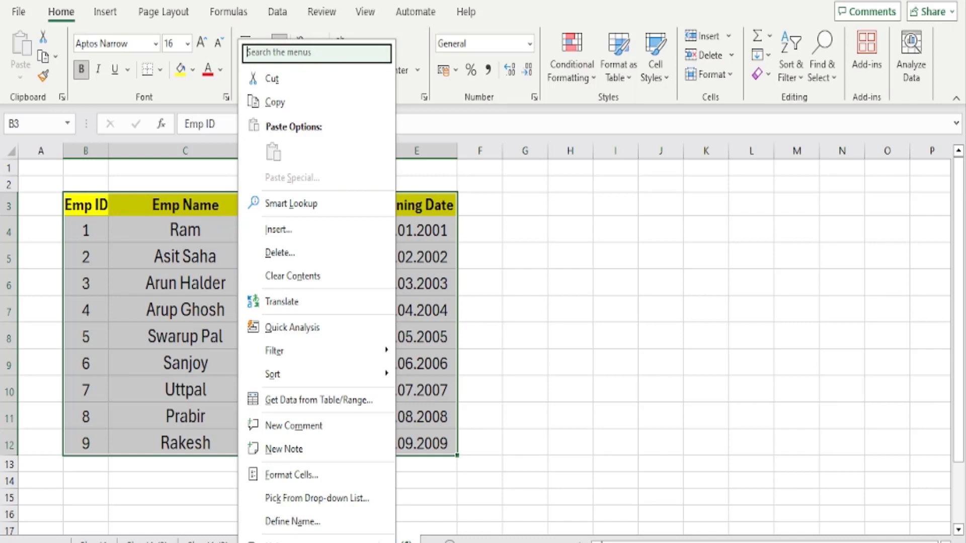
pyautogui.write('PRINT')
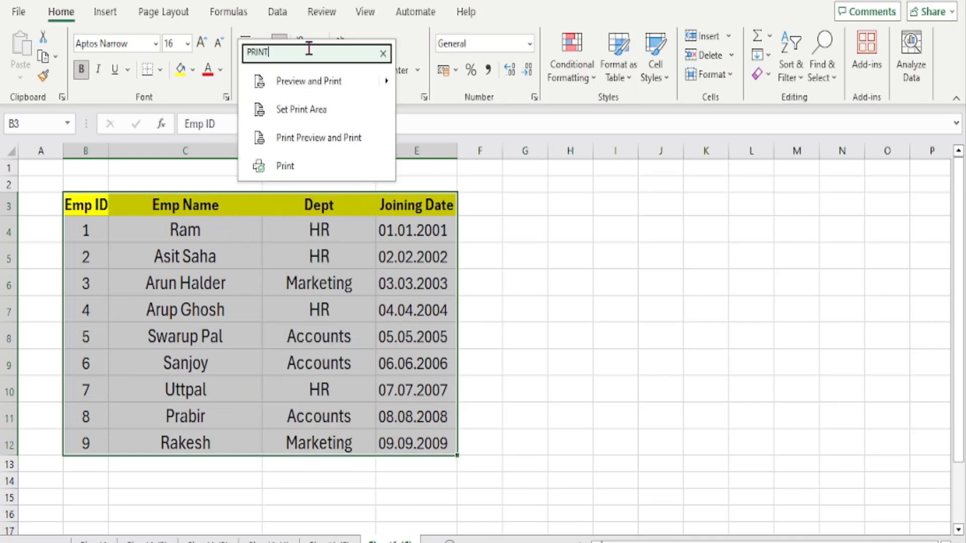
pyautogui.click(289, 167)
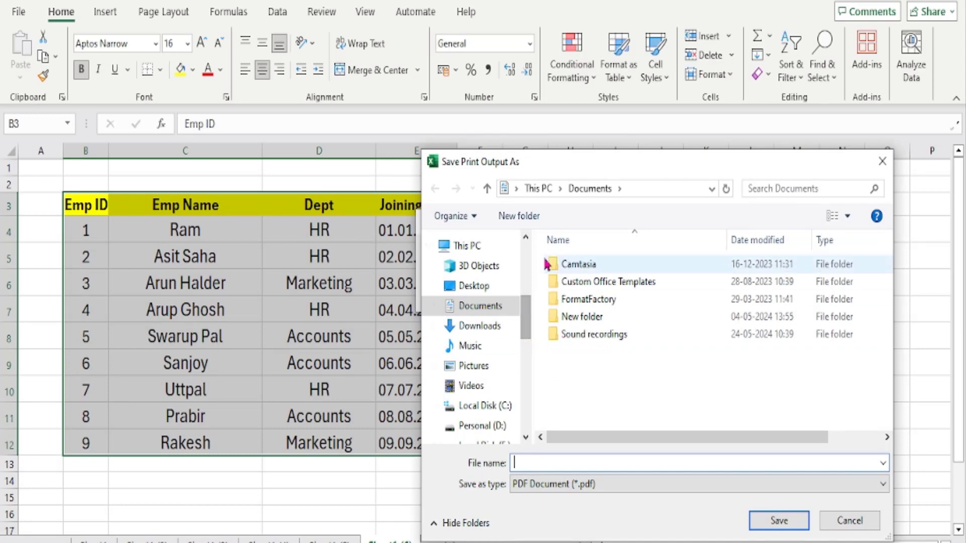
pyautogui.click(849, 522)
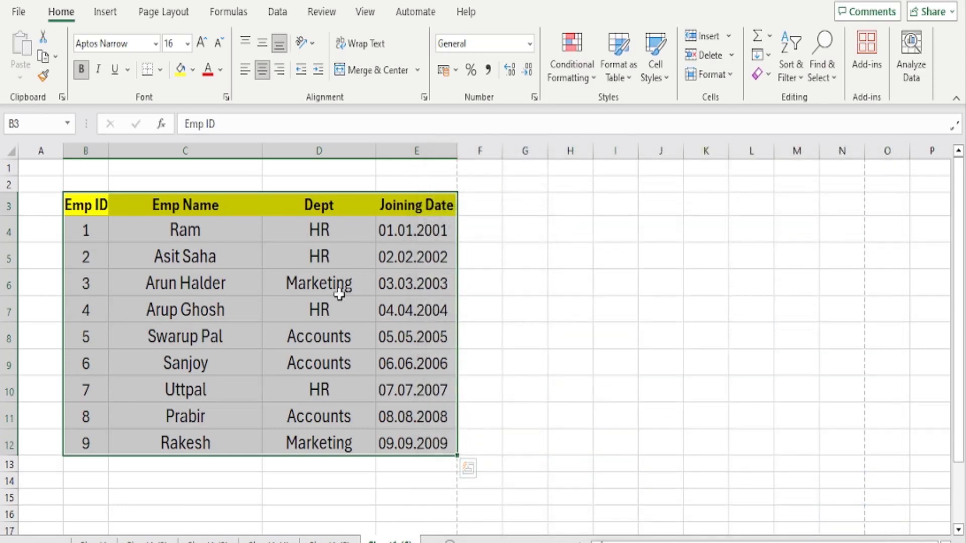
# - Search the commands for "PRINT" again, open the table's print preview, and print it with Microsoft Print to PDF
pyautogui.rightClick(181, 242)
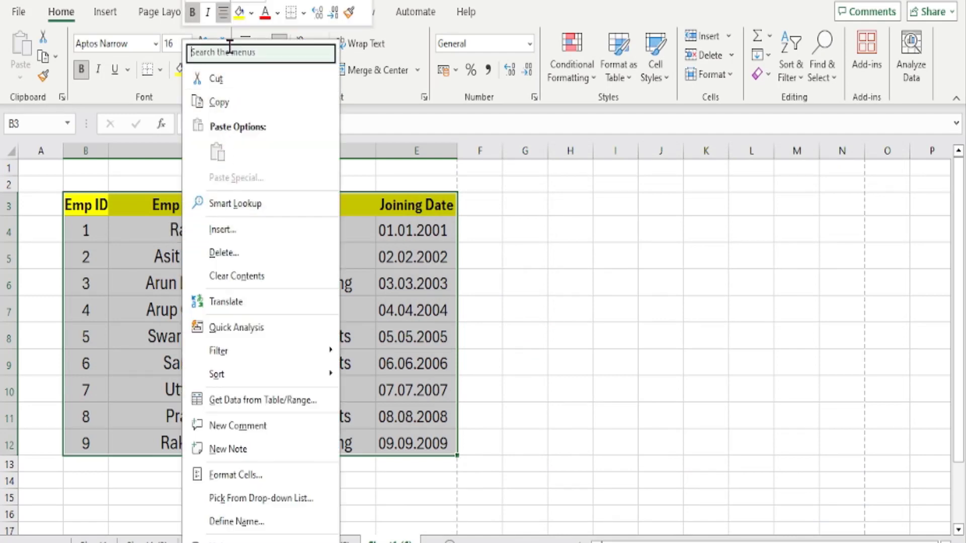
pyautogui.write('PRINT')
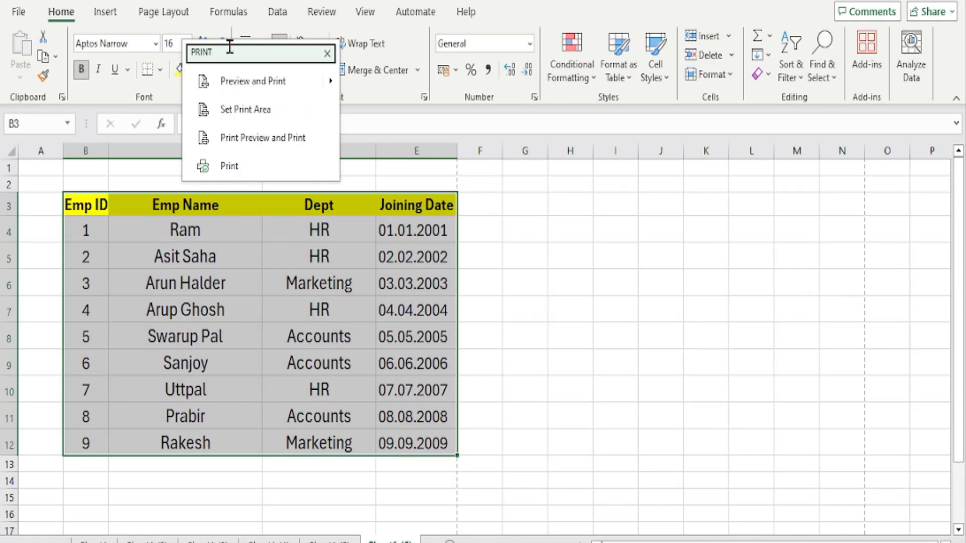
pyautogui.click(276, 81)
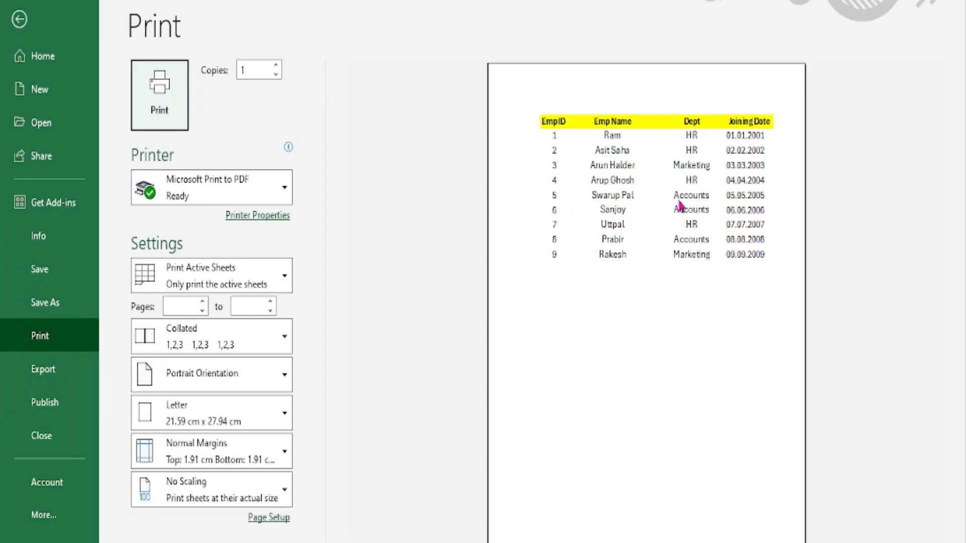
pyautogui.click(146, 109)
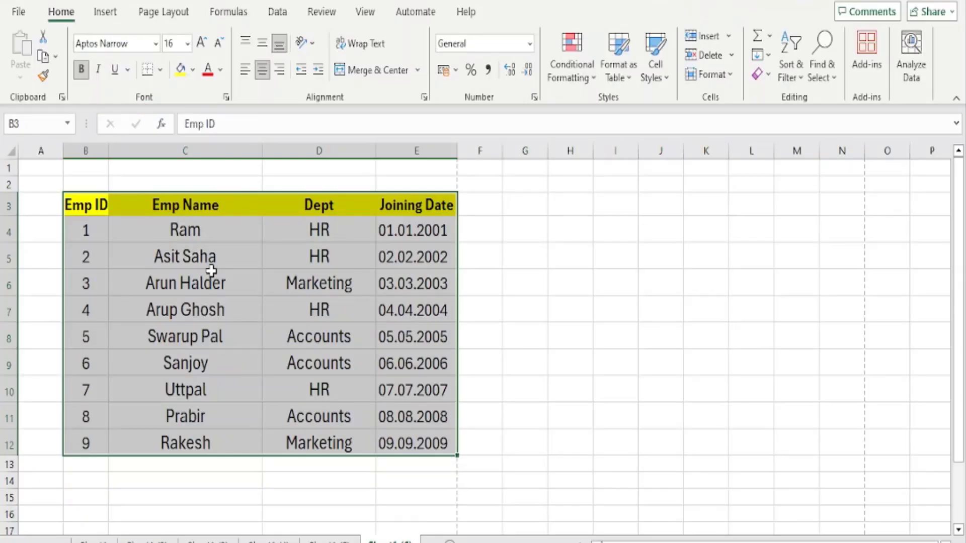
pyautogui.rightClick(212, 279)
pyautogui.click(277, 53)
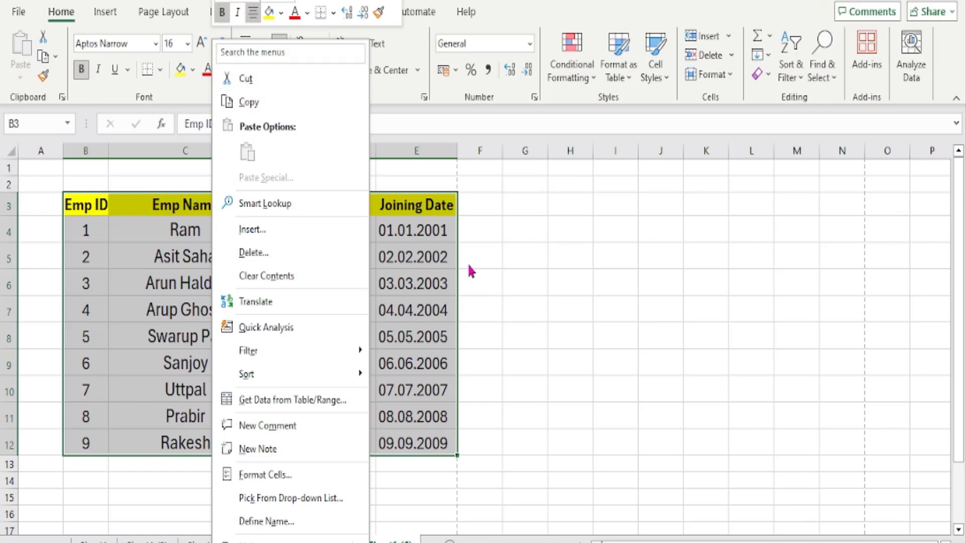
pyautogui.click(480, 279)
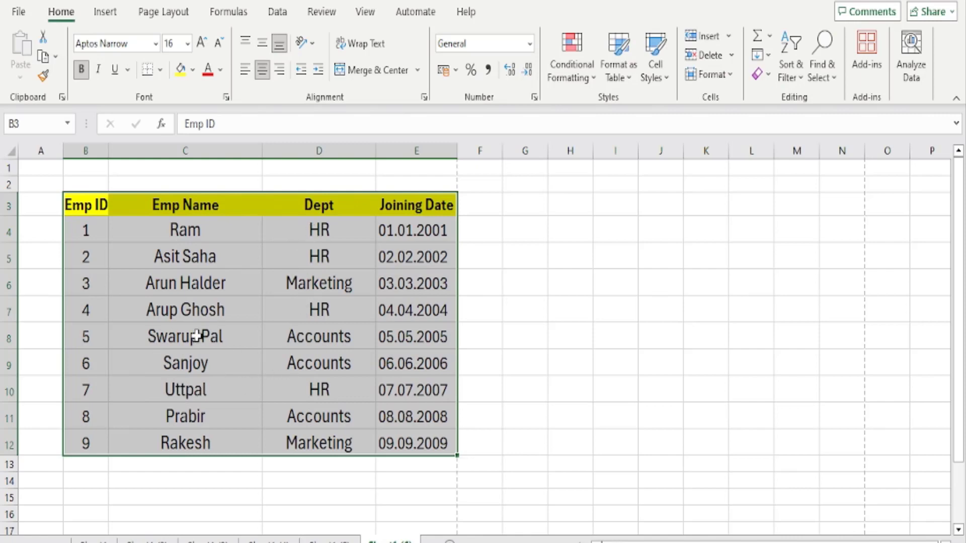
# - Search the commands for "REMOVE DUPLI", open Remove Duplicates for the employee table, and close it without applying
pyautogui.rightClick(237, 251)
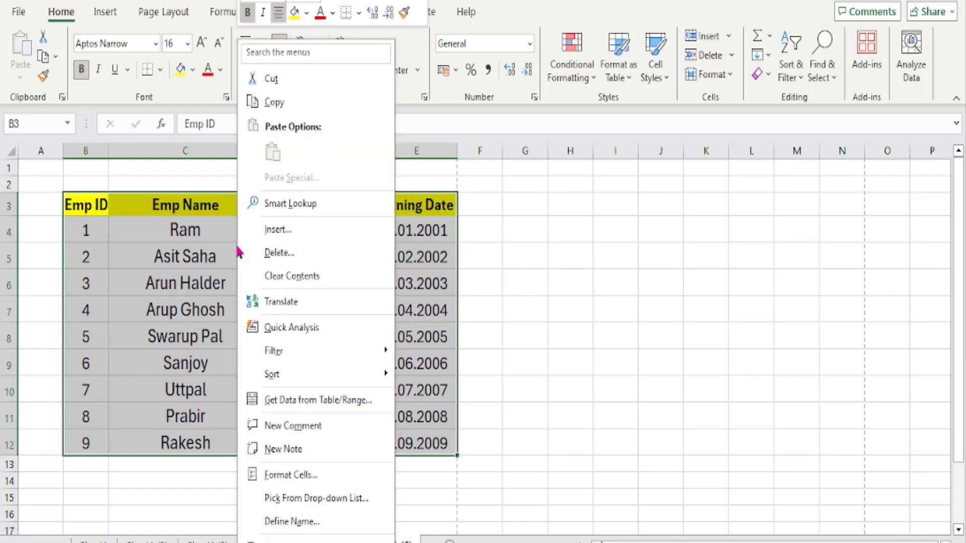
pyautogui.click(297, 51)
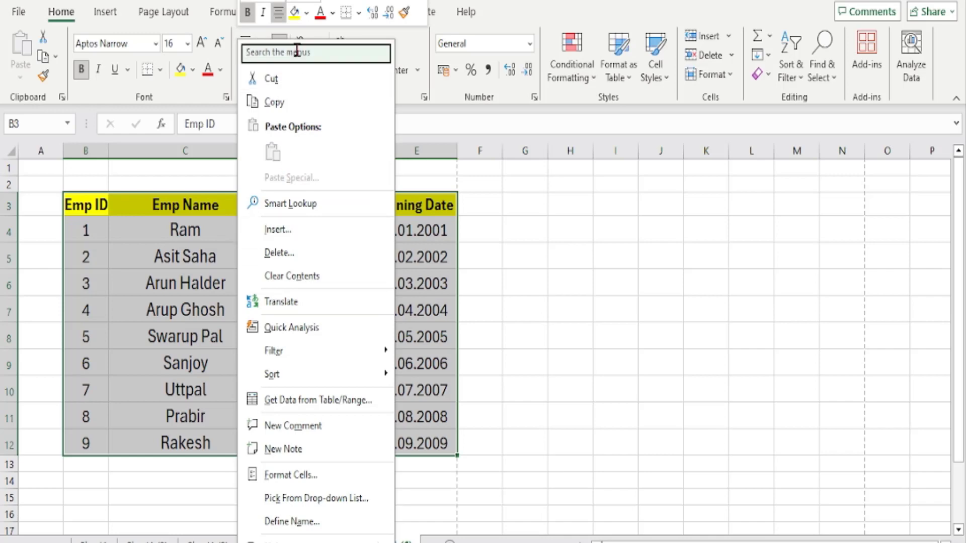
pyautogui.write('RE')
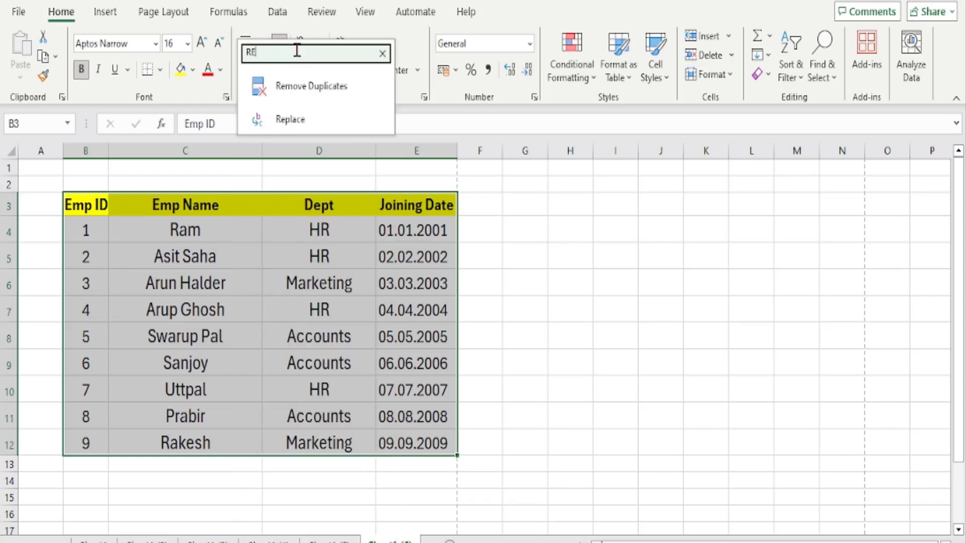
pyautogui.write('MOVE D')
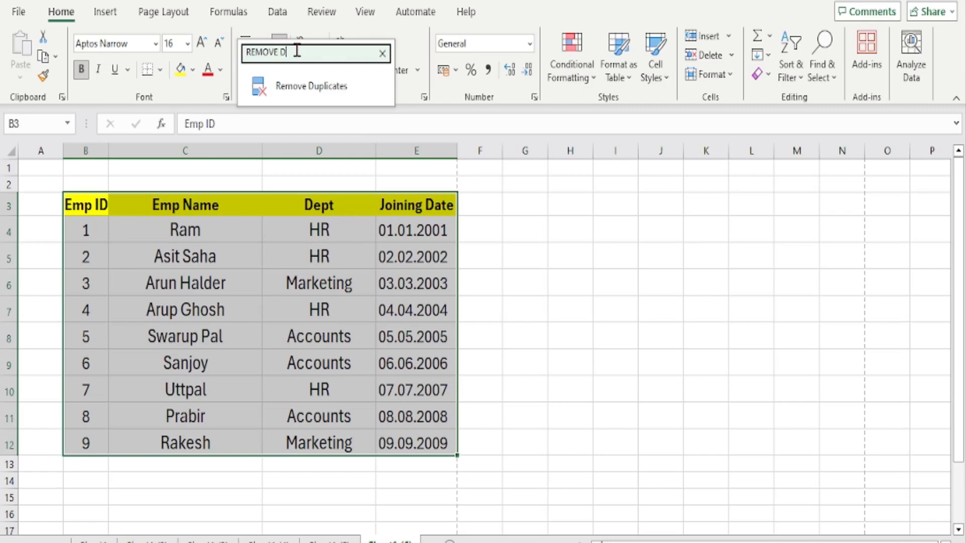
pyautogui.write('UPLI')
pyautogui.click(312, 87)
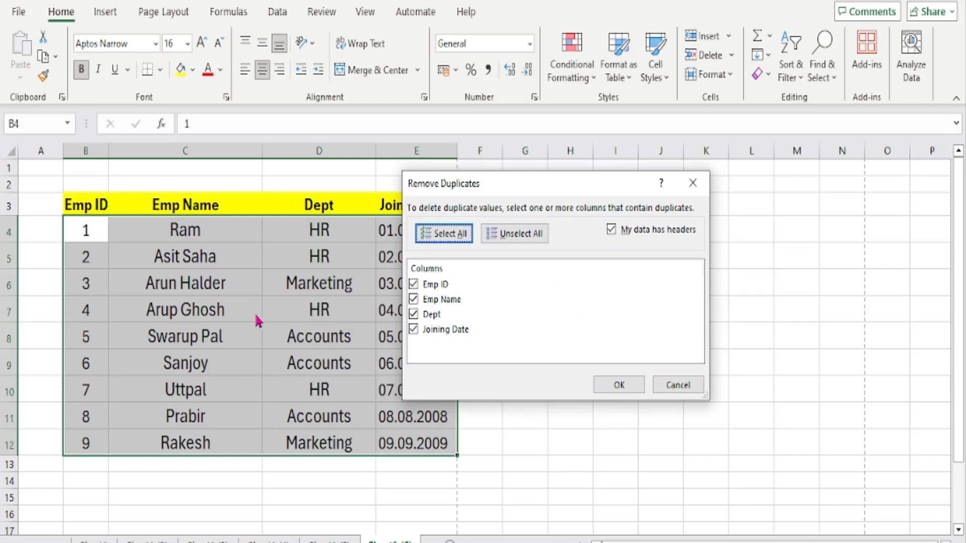
pyautogui.click(693, 183)
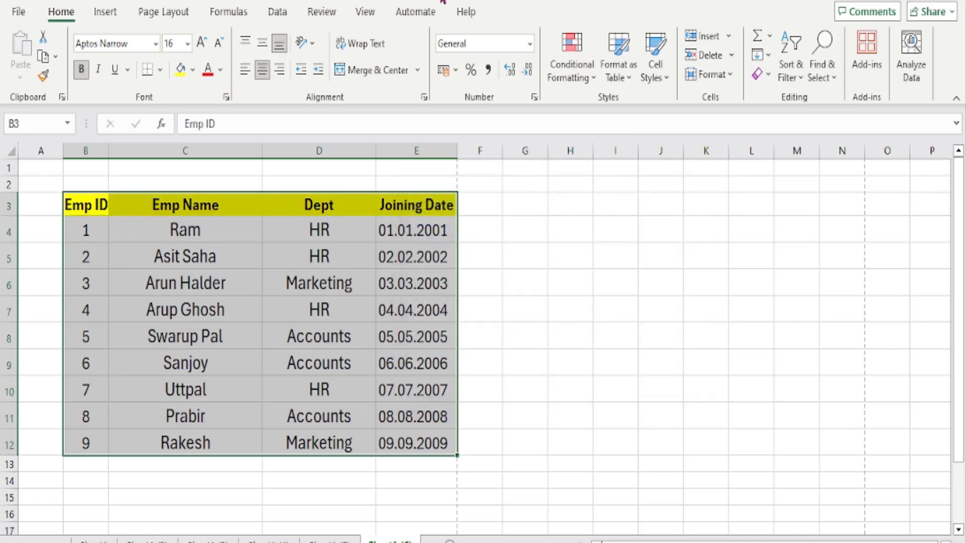
pyautogui.click(106, 12)
pyautogui.click(187, 16)
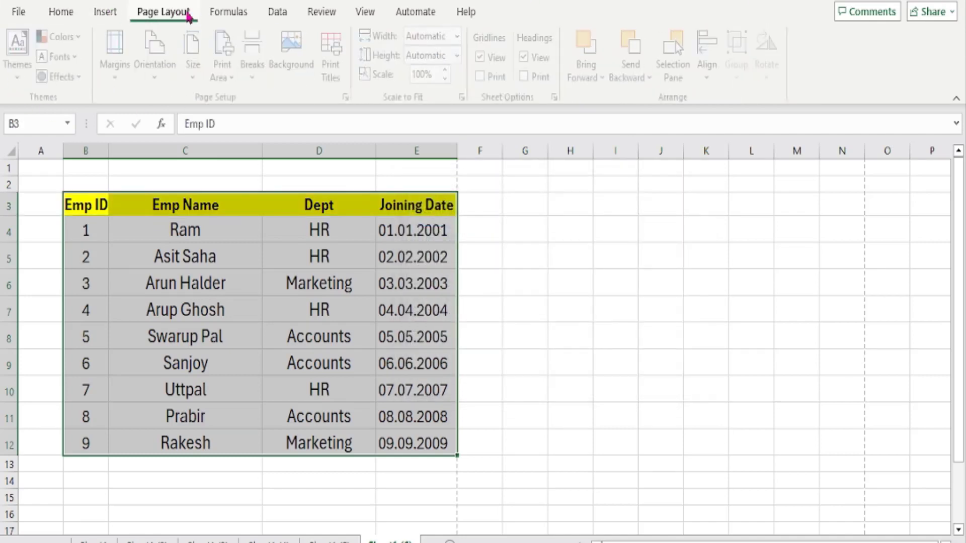
pyautogui.click(228, 15)
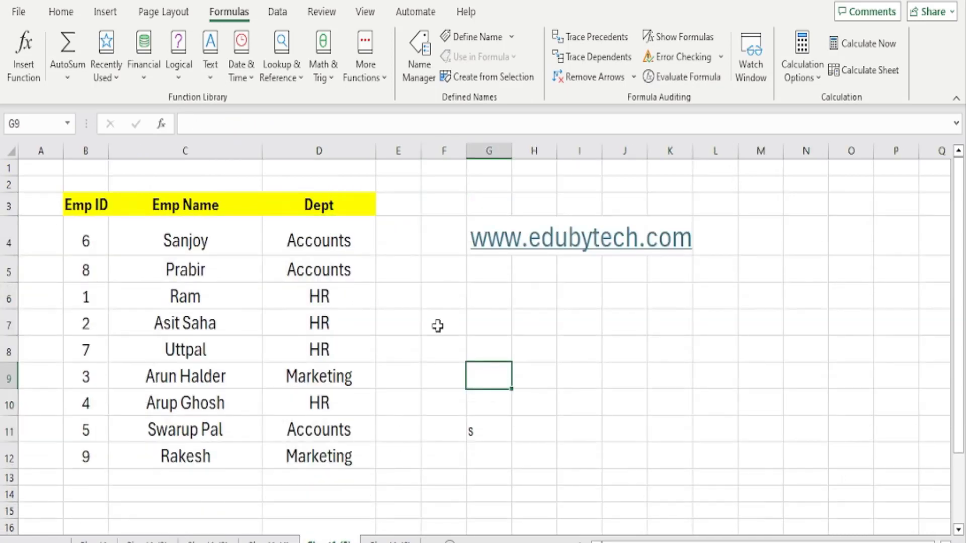
pyautogui.click(443, 241)
pyautogui.press('Right')
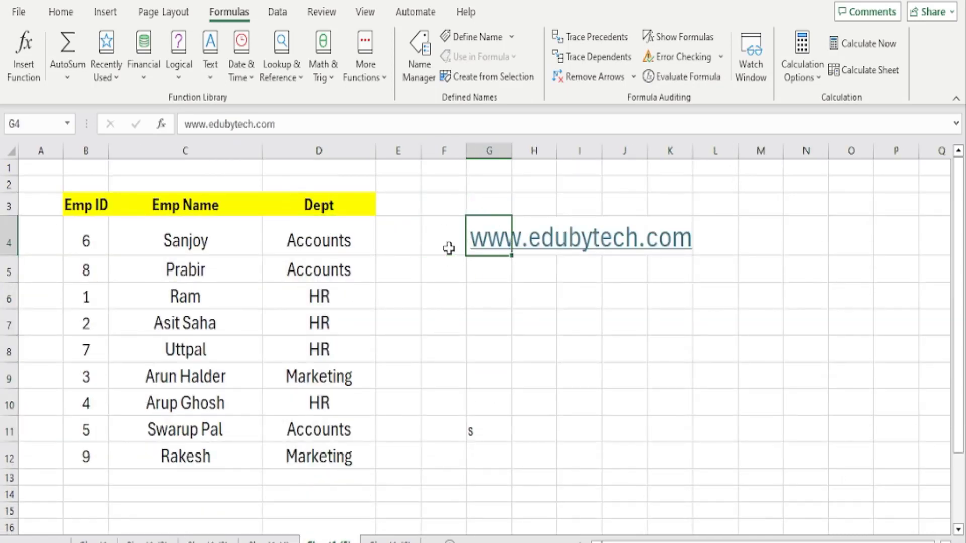
pyautogui.hotkey('ctrl', 'c')
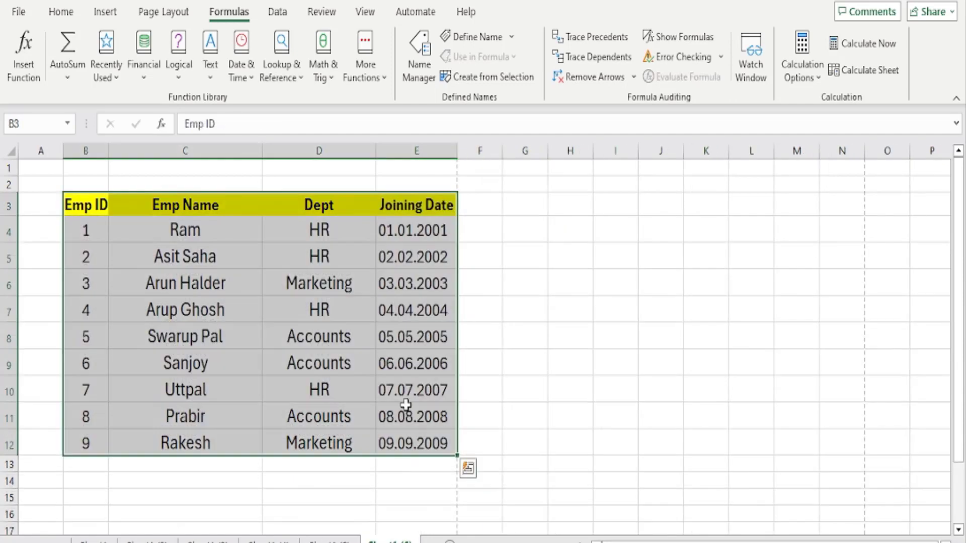
pyautogui.click(545, 257)
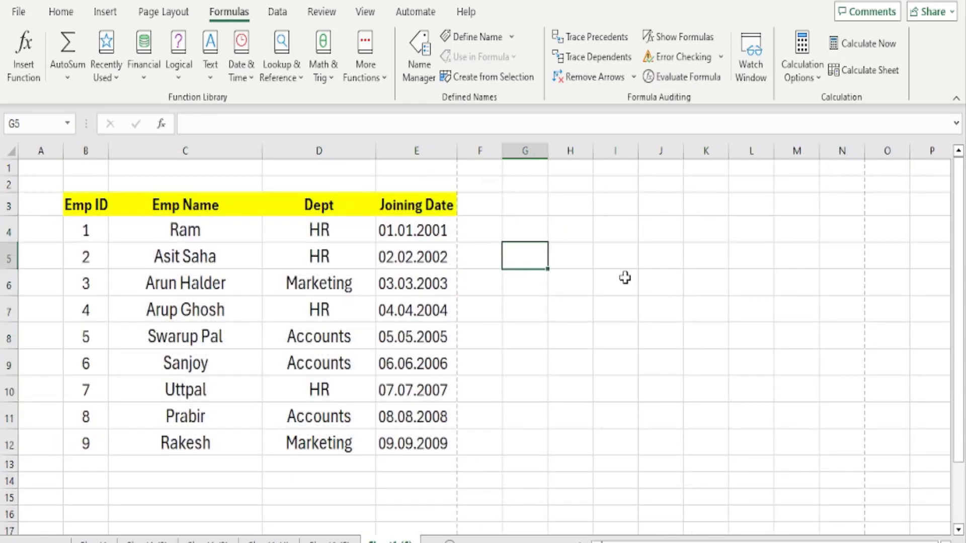
pyautogui.hotkey('ctrl', 'v')
pyautogui.click(658, 387)
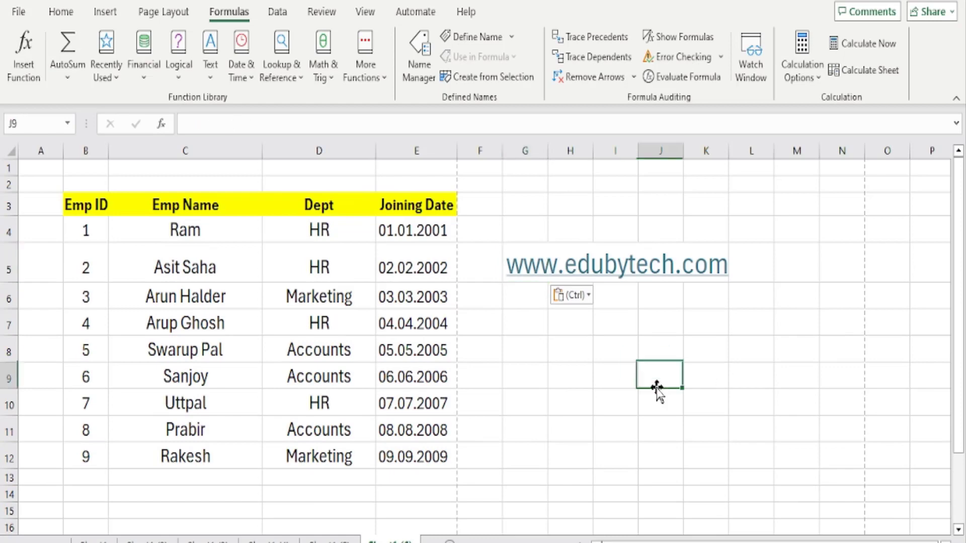